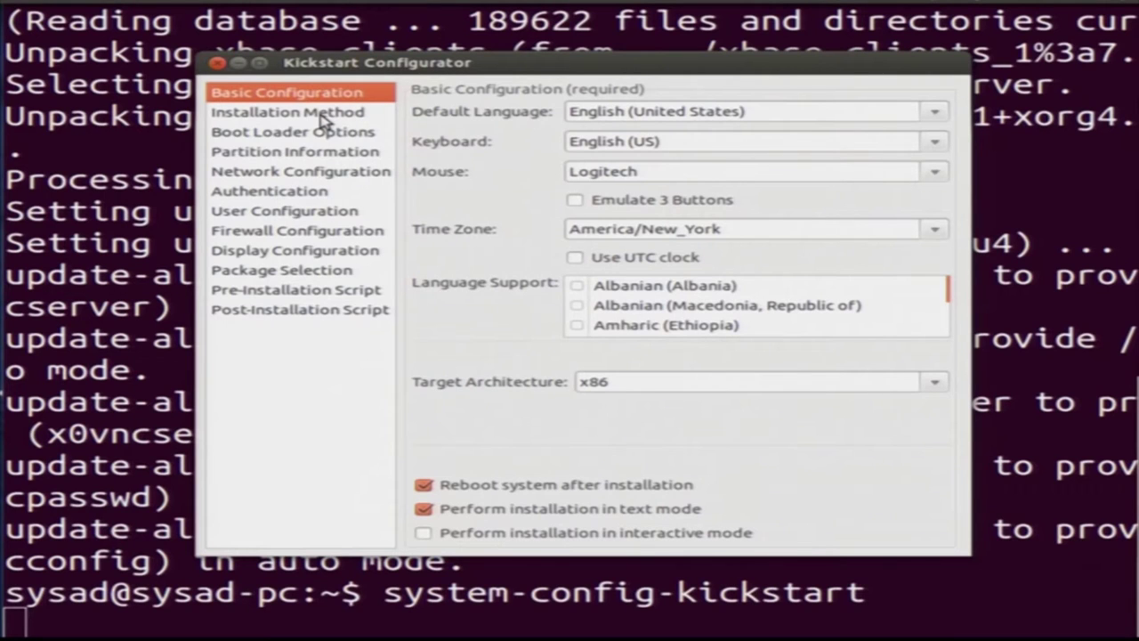
# Step: Switch the Kickstart installation method from CD-ROM to HTTP
pyautogui.click(325, 116)
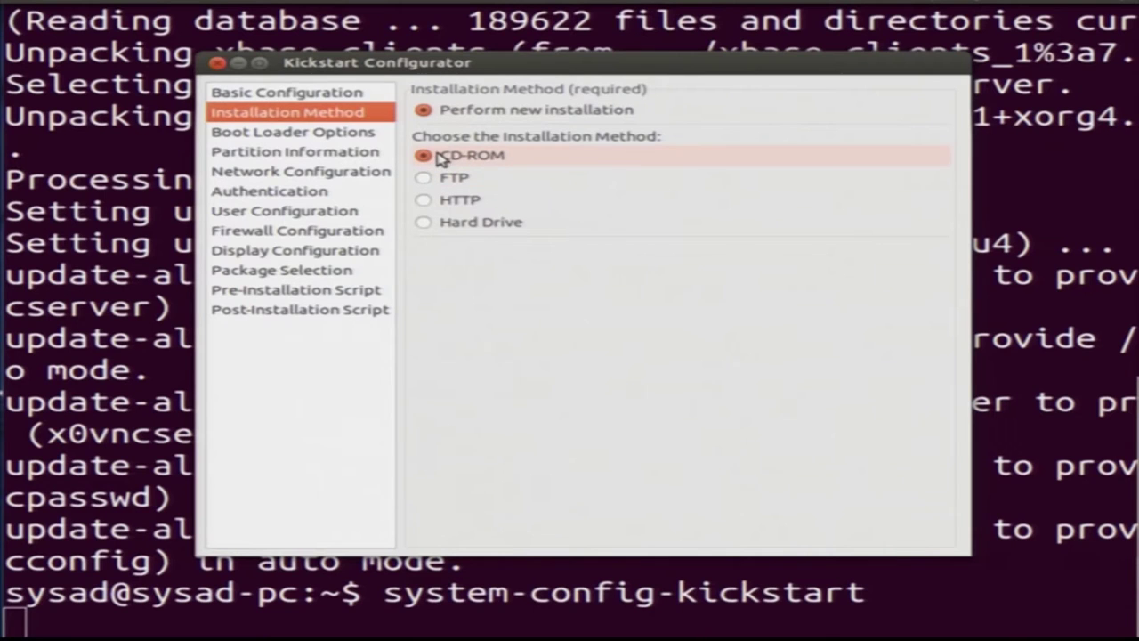
pyautogui.click(425, 200)
pyautogui.click(584, 266)
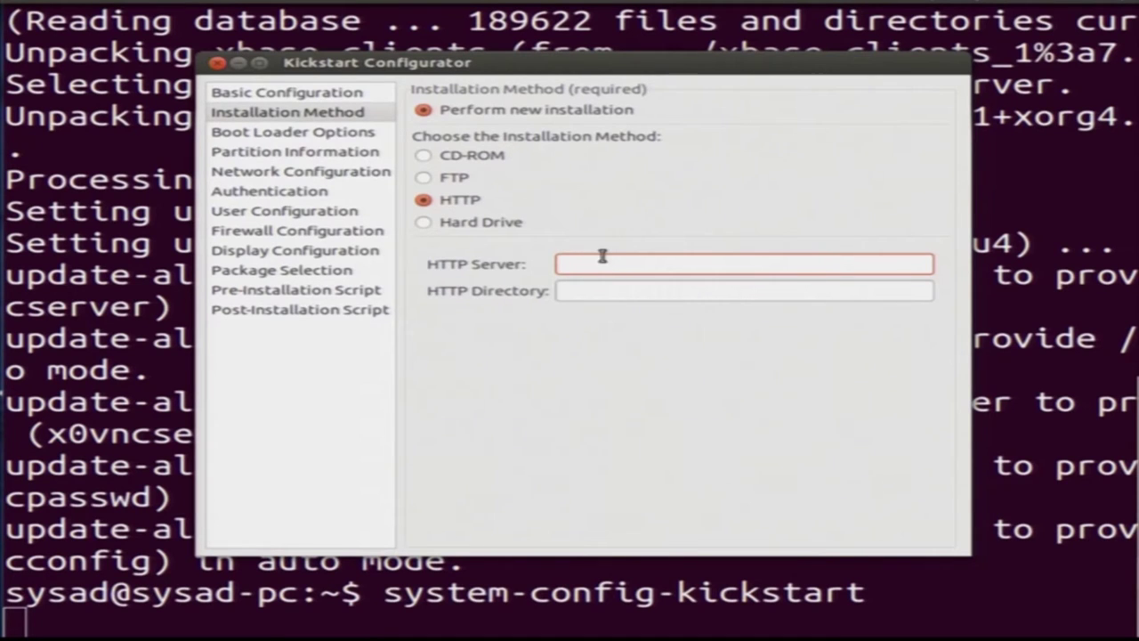
# Step: Review the Boot Loader and Partition settings without adding a partition, then reach Network Configuration
pyautogui.click(341, 136)
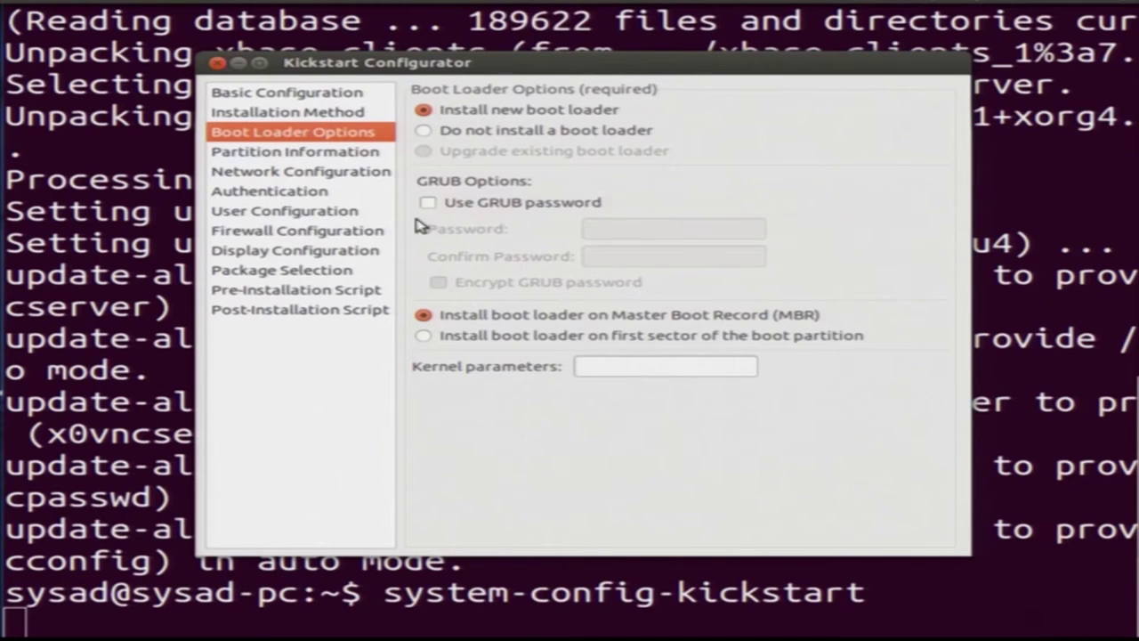
pyautogui.click(331, 153)
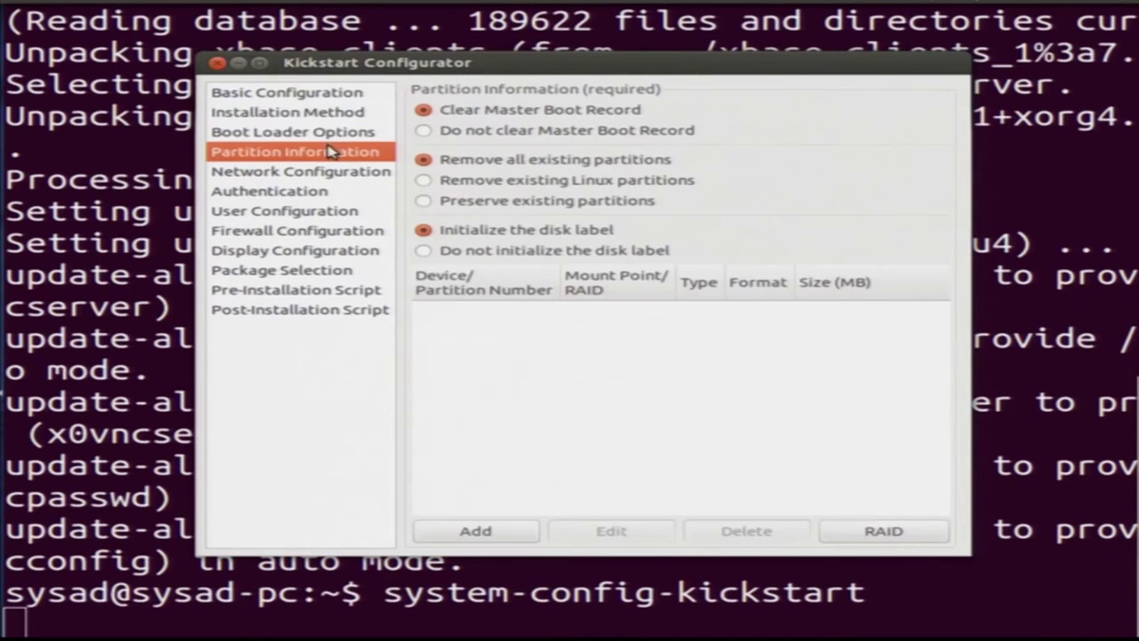
pyautogui.click(490, 532)
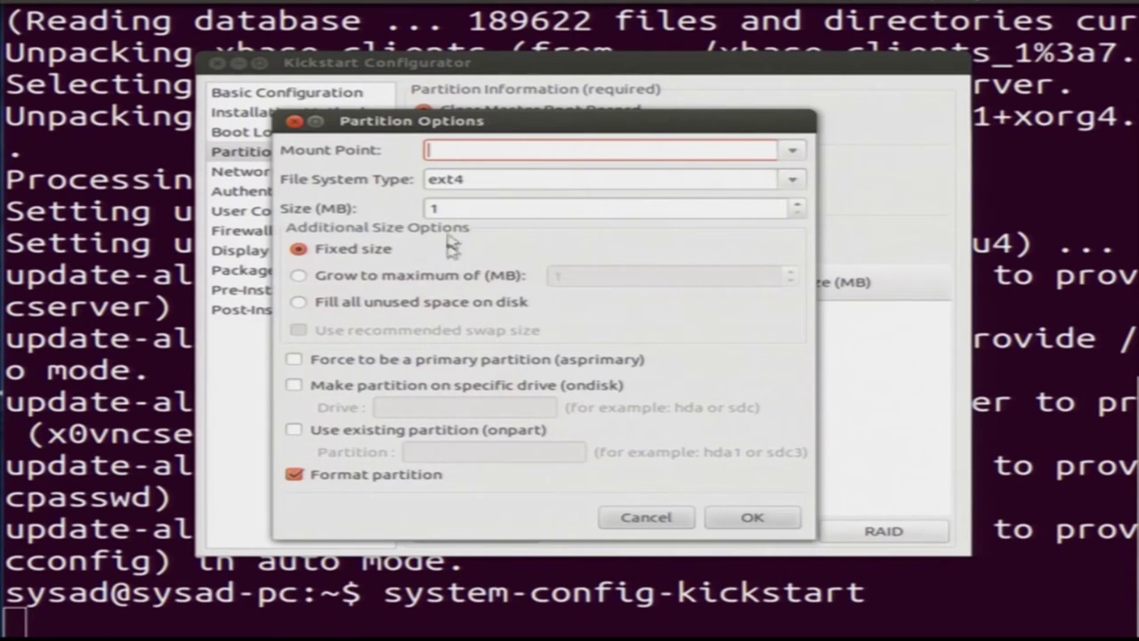
pyautogui.click(650, 517)
pyautogui.click(325, 176)
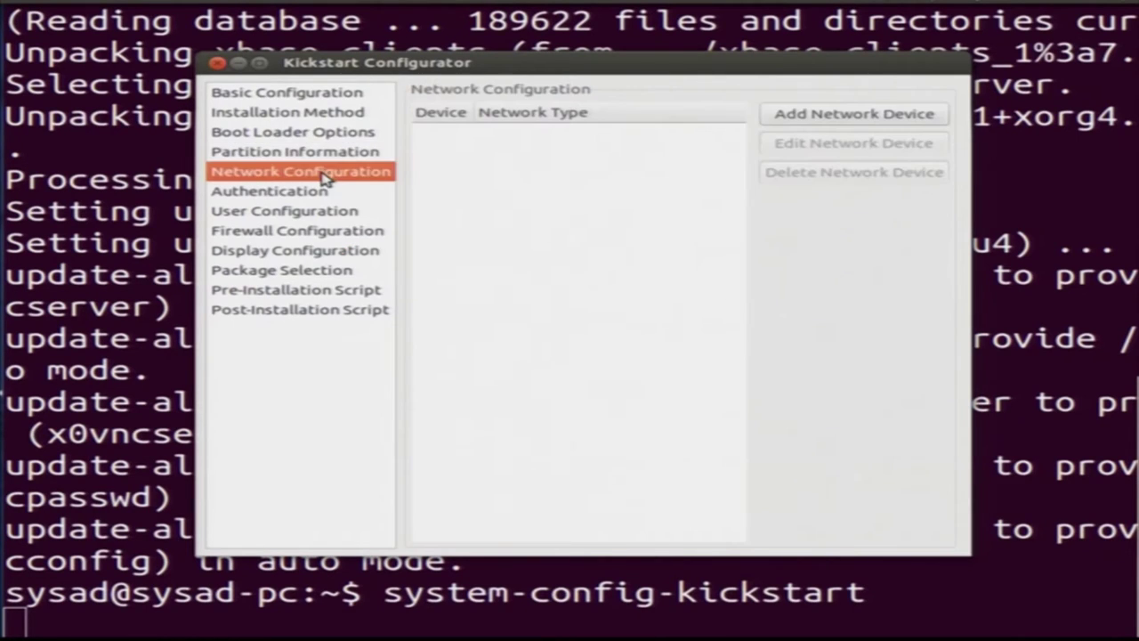
# Step: Pass Authentication and Firewall Configuration to reach the empty %post script area
pyautogui.click(312, 194)
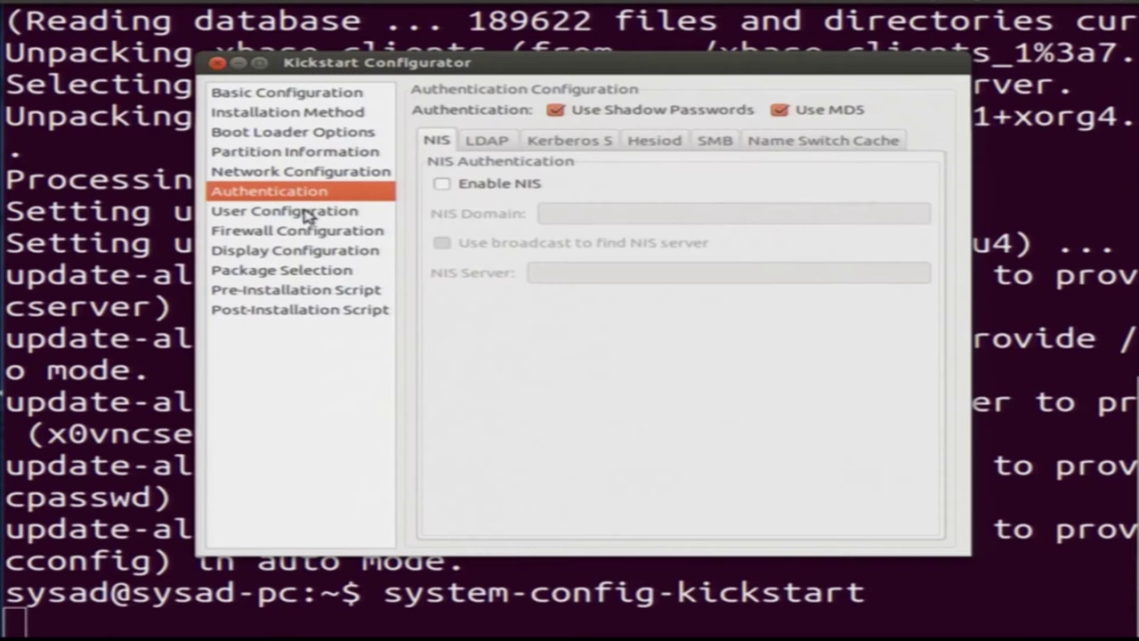
pyautogui.click(303, 230)
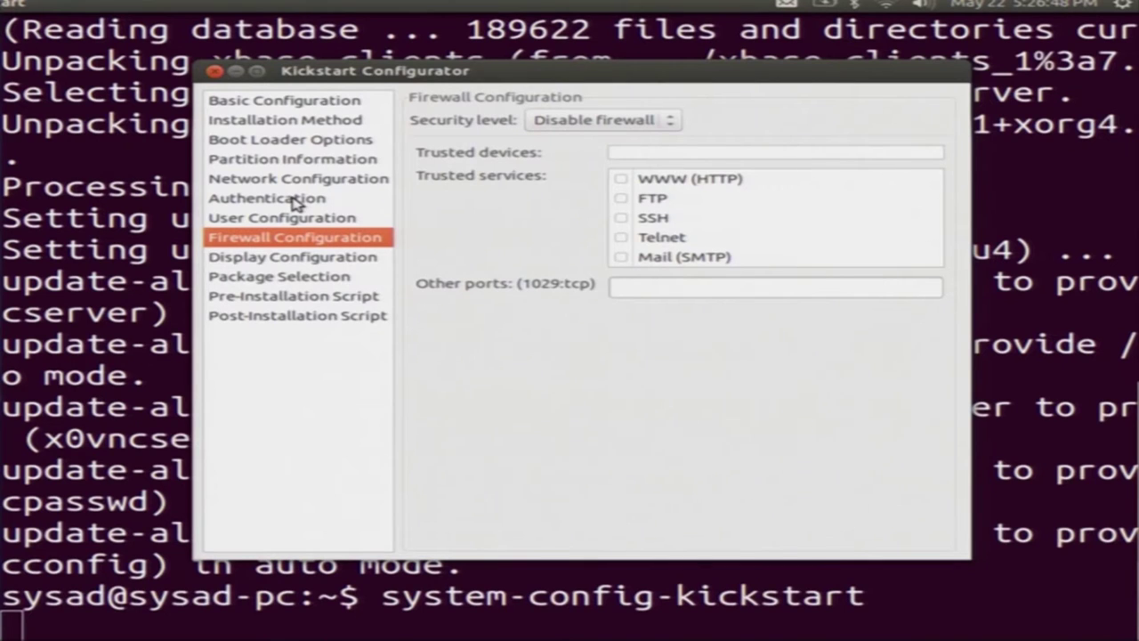
pyautogui.click(286, 319)
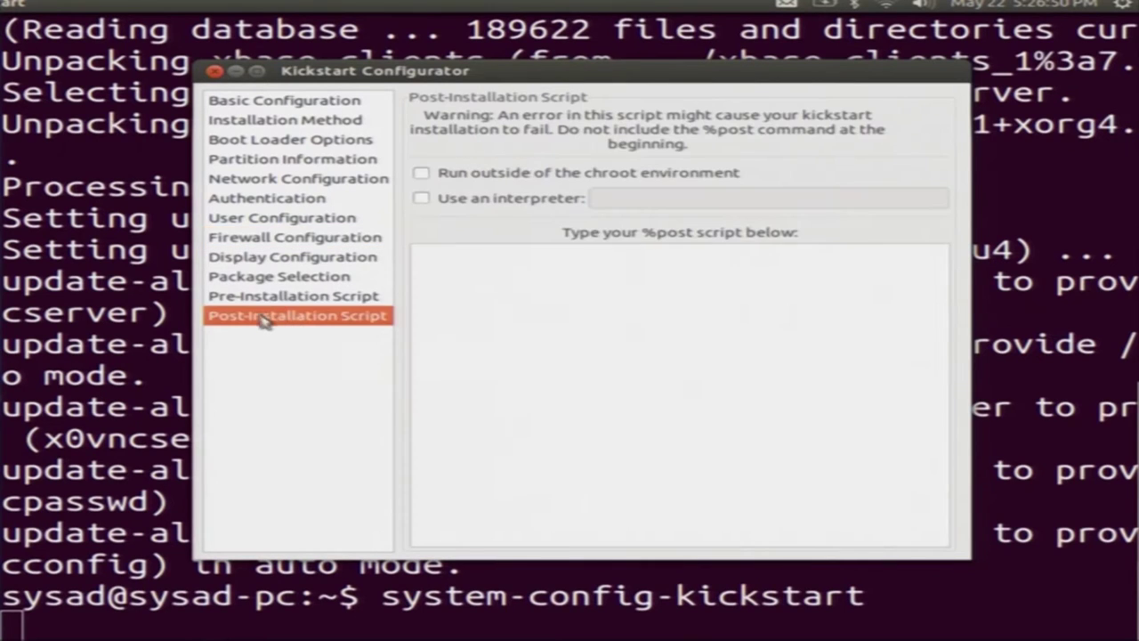
pyautogui.click(490, 265)
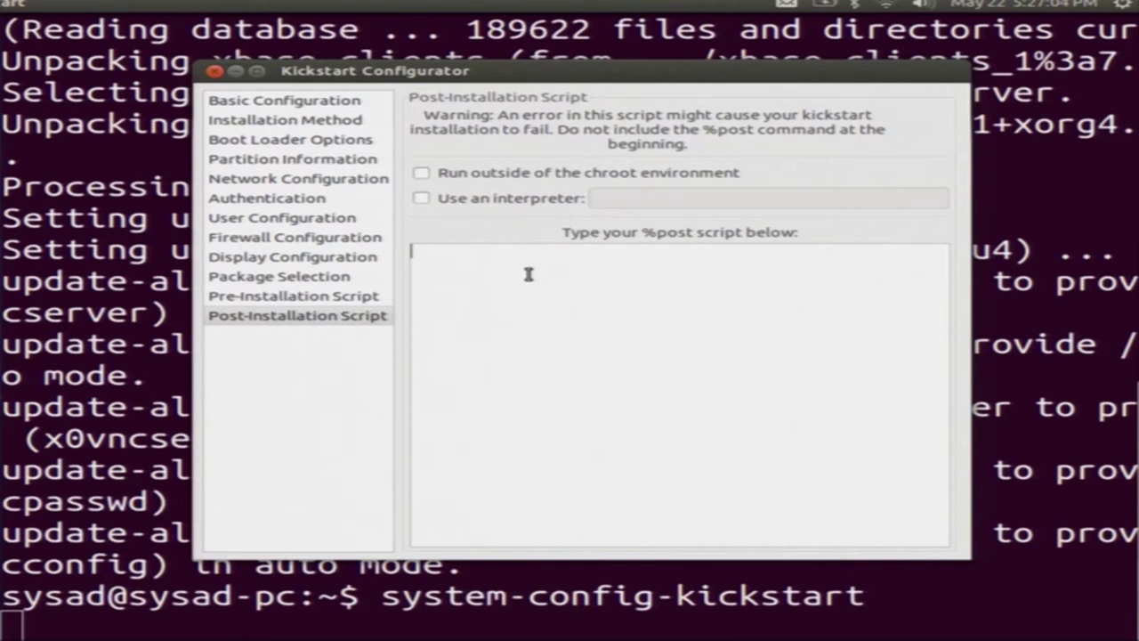
# Step: Write an apt-get install line for the flash plugin installer in %post, then erase it
pyautogui.write('apt-get')
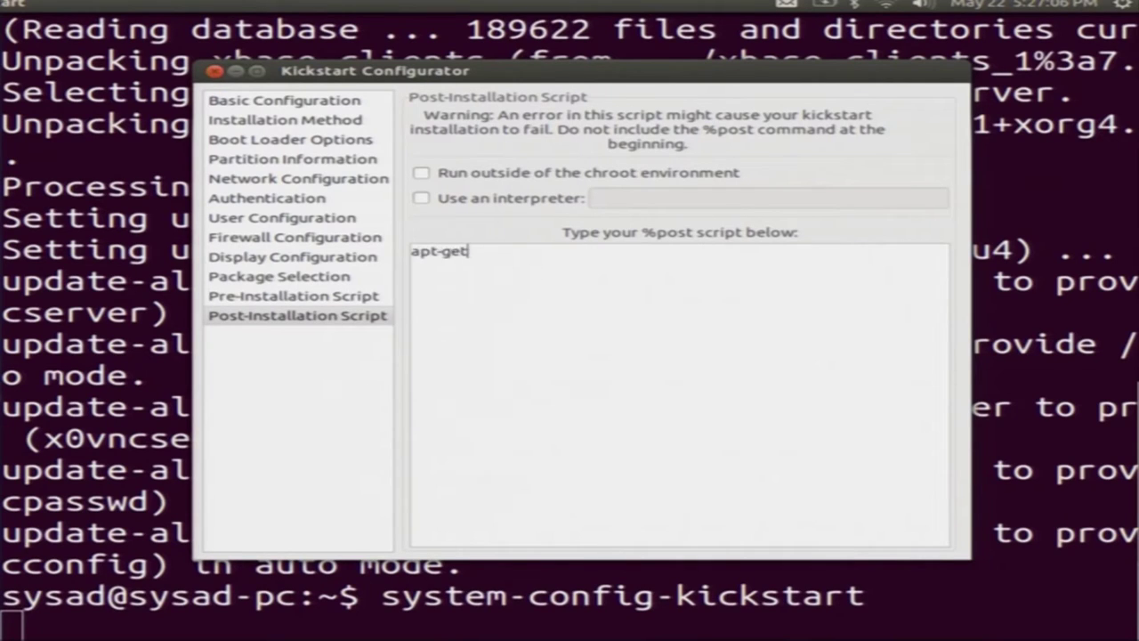
pyautogui.write(' install flashpluggin-installer')
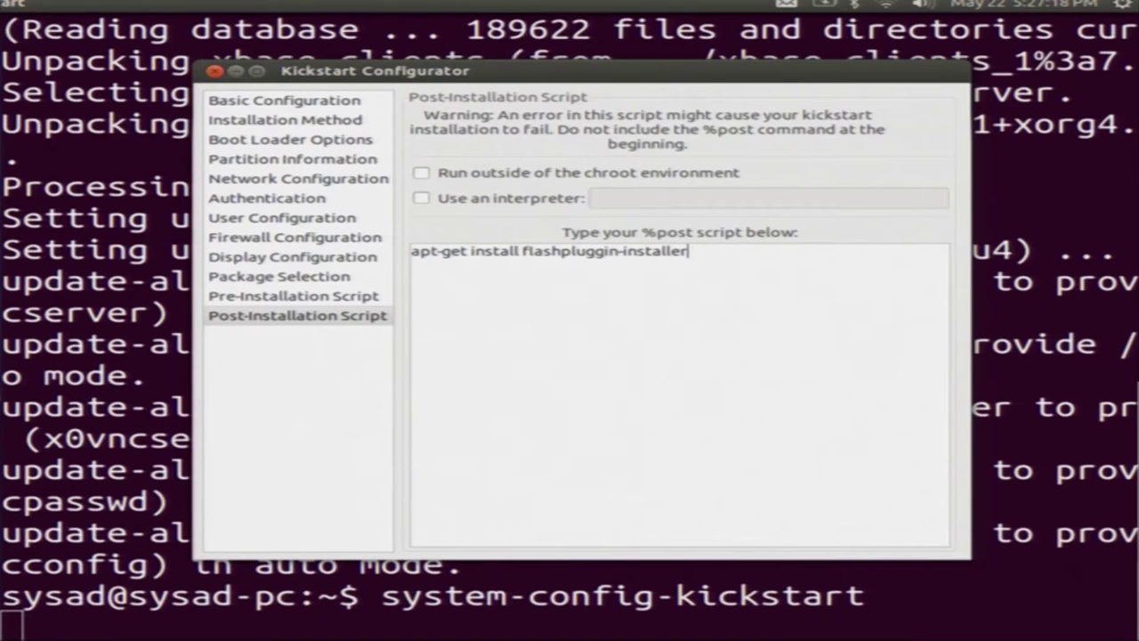
pyautogui.hotkey('ctrl', 'a')
pyautogui.press('BackSpace')
# Step: Return to the terminal and clear the stray prompt input with Ctrl+C
pyautogui.click(128, 198)
pyautogui.press('Up')
pyautogui.press('Down')
pyautogui.hotkey('ctrl', 'c')
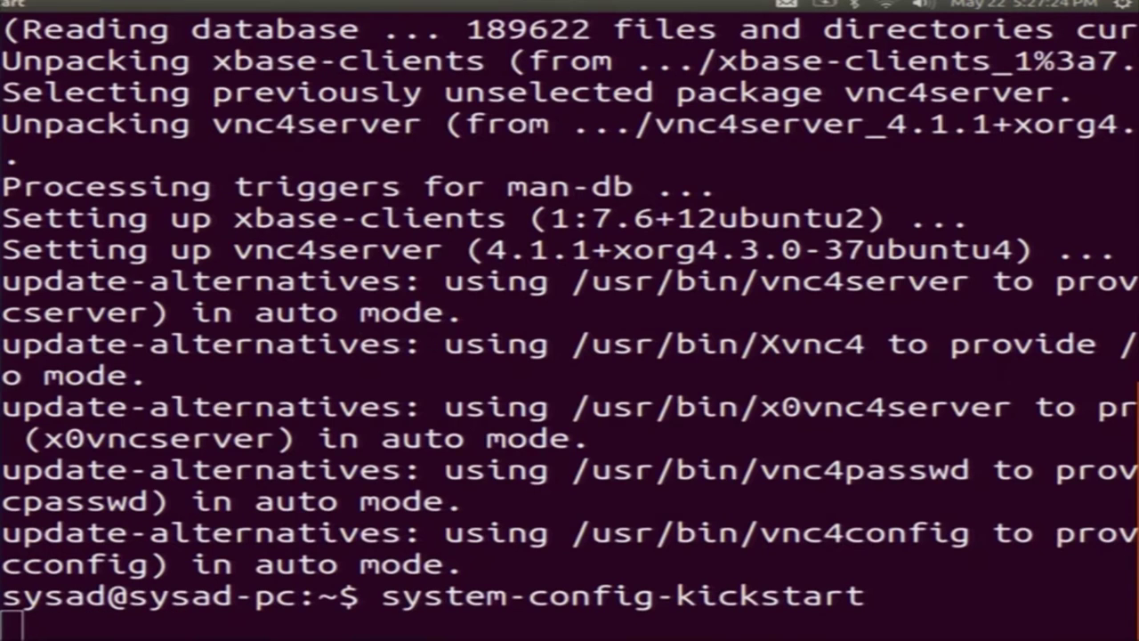
# Step: Log in as root over SSH to 10.105.1.86, accepting the new host key
pyautogui.press('Up')
pyautogui.press('Down')
pyautogui.write('ssh root!')
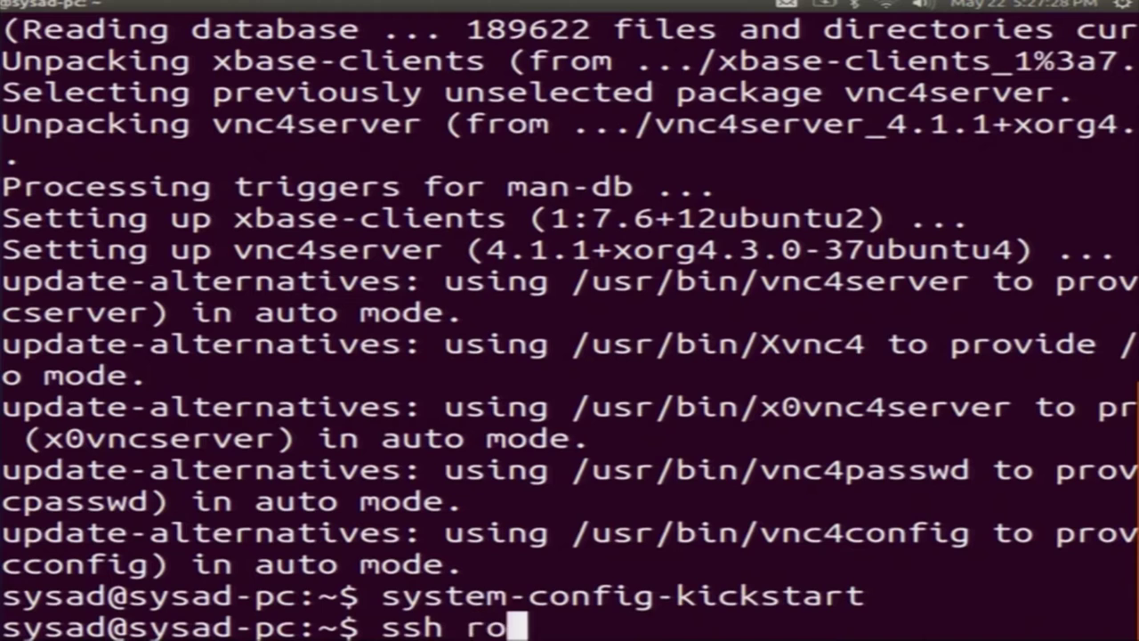
pyautogui.press('BackSpace')
pyautogui.write('@0')
pyautogui.press('BackSpace')
pyautogui.write('10.105')
pyautogui.press('BackSpace')
pyautogui.press('BackSpace')
pyautogui.write('105.')
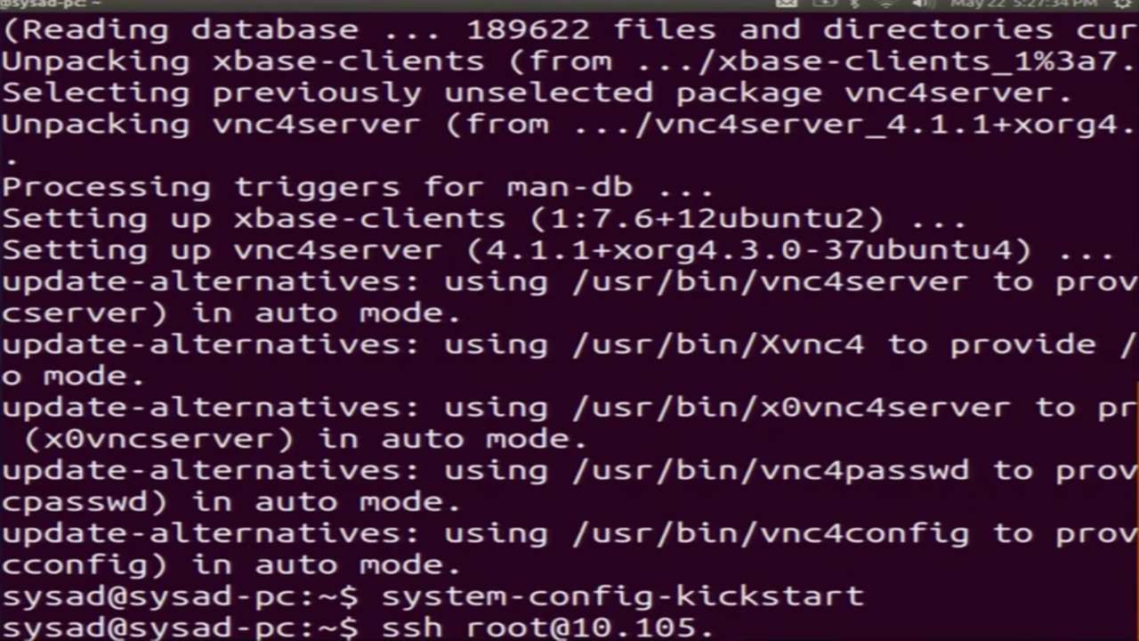
pyautogui.write('1.8')
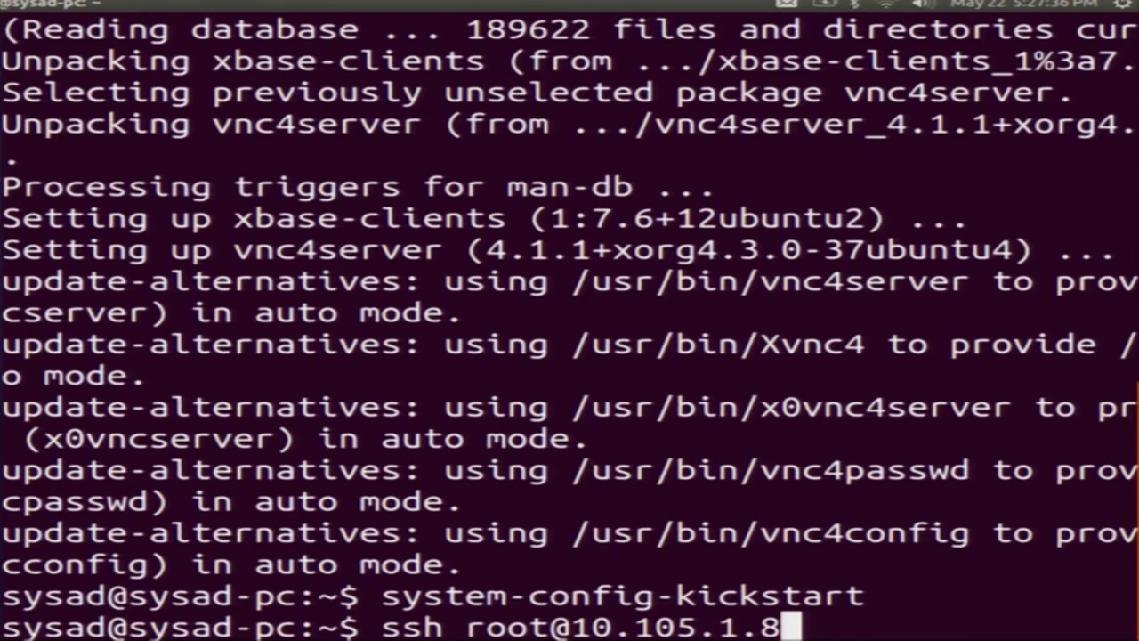
pyautogui.write('6')
pyautogui.press('Return')
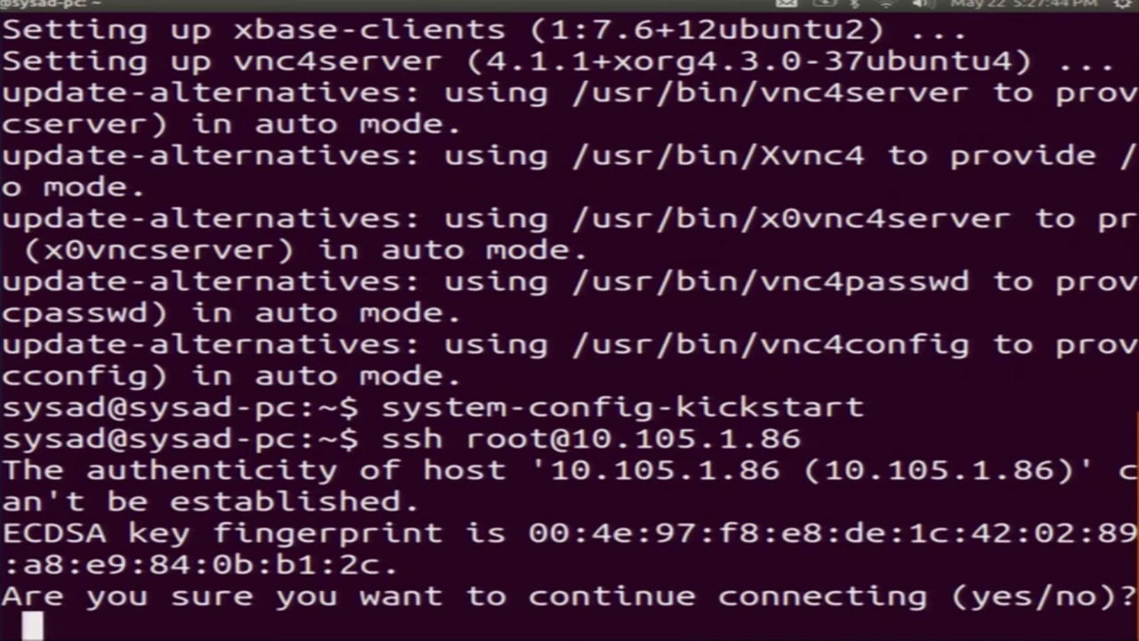
pyautogui.write('yes')
pyautogui.press('Return')
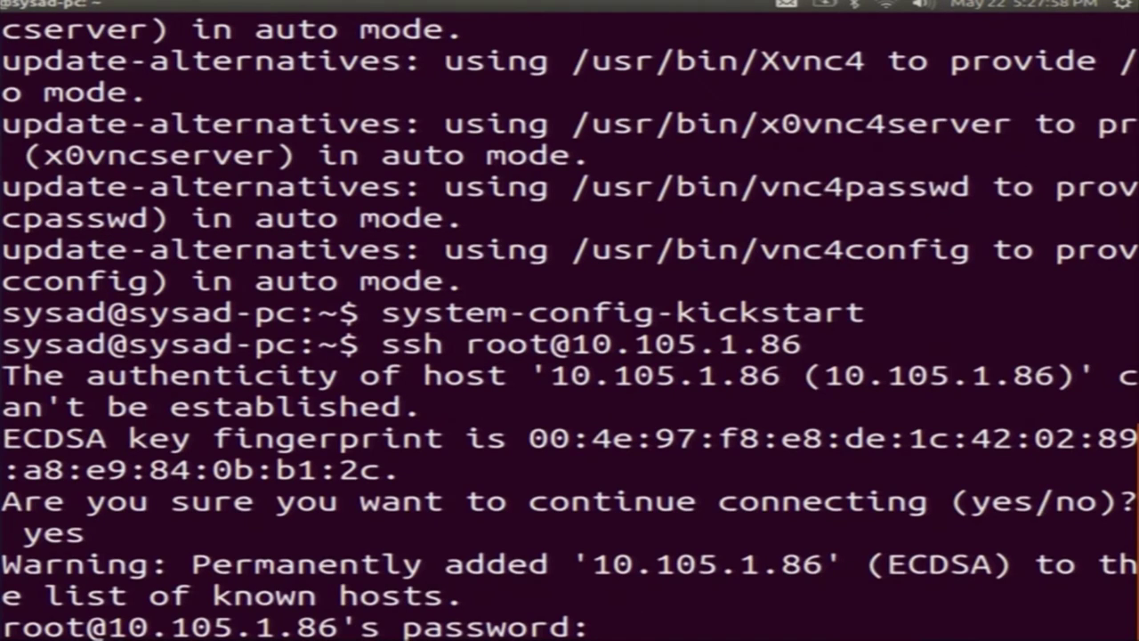
pyautogui.press('Return')
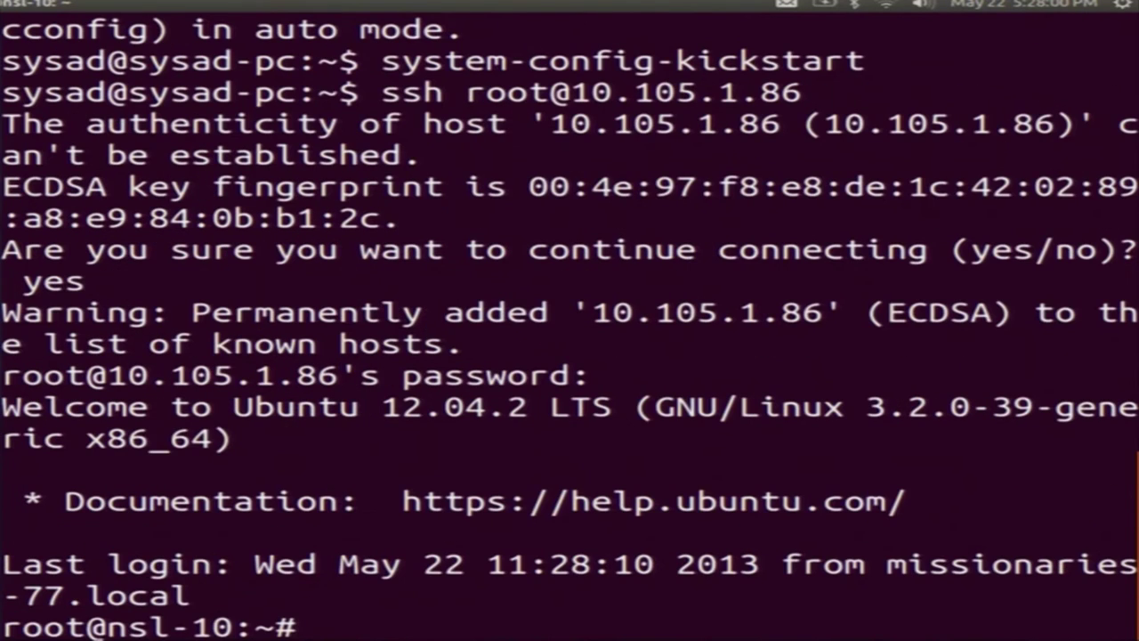
# Step: Open setupDeploymentServer.sh in the less pager
pyautogui.write('less ')
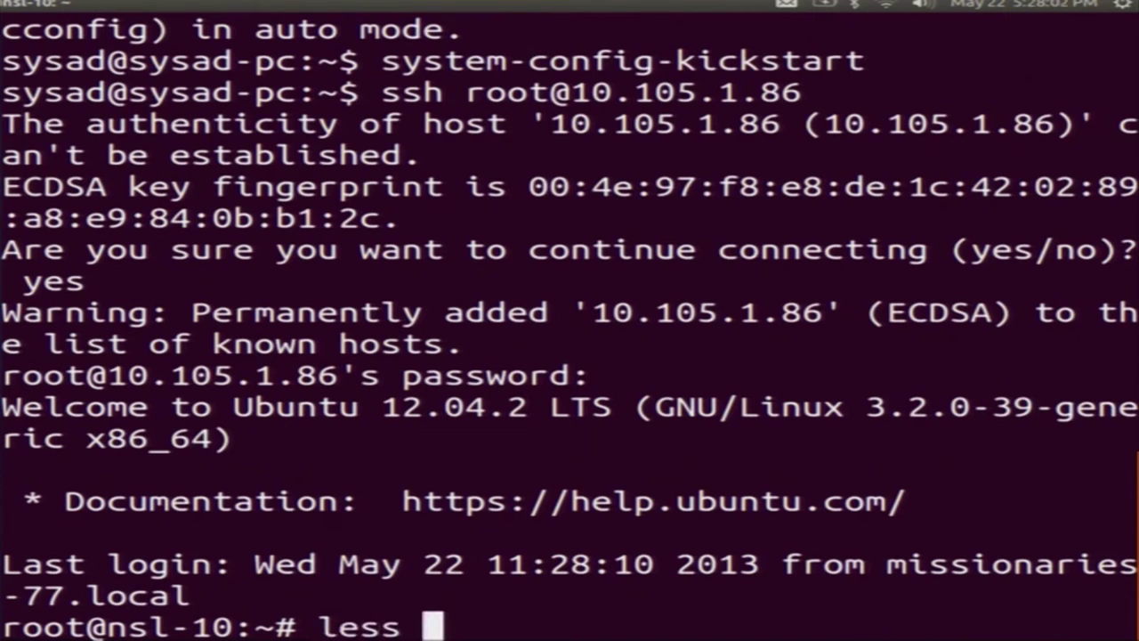
pyautogui.write('st')
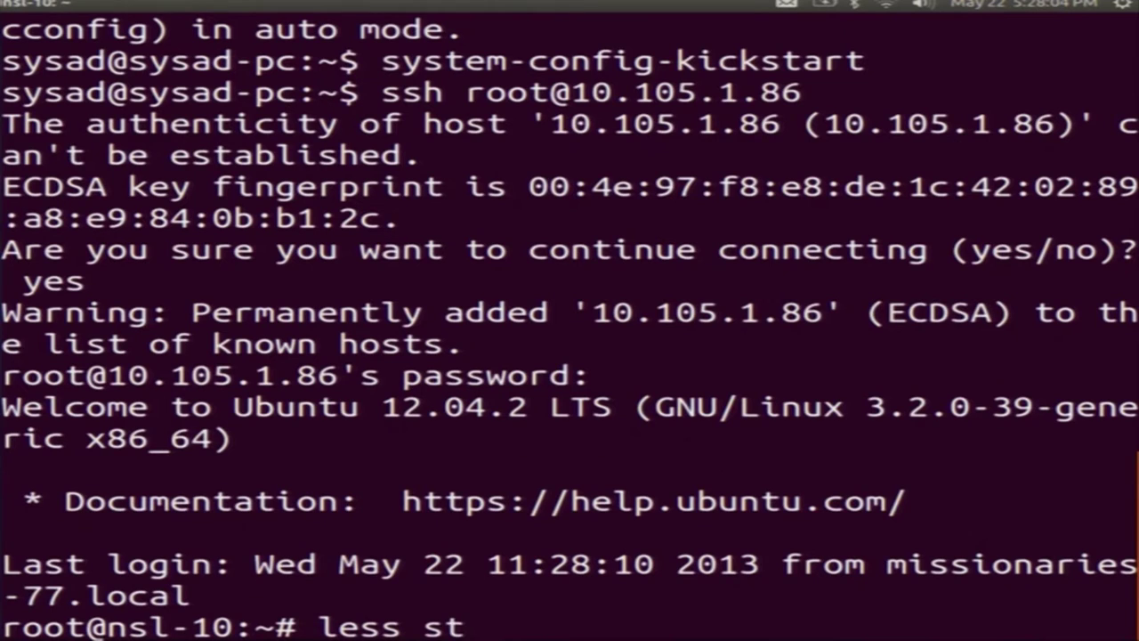
pyautogui.press('BackSpace')
pyautogui.write('etup')
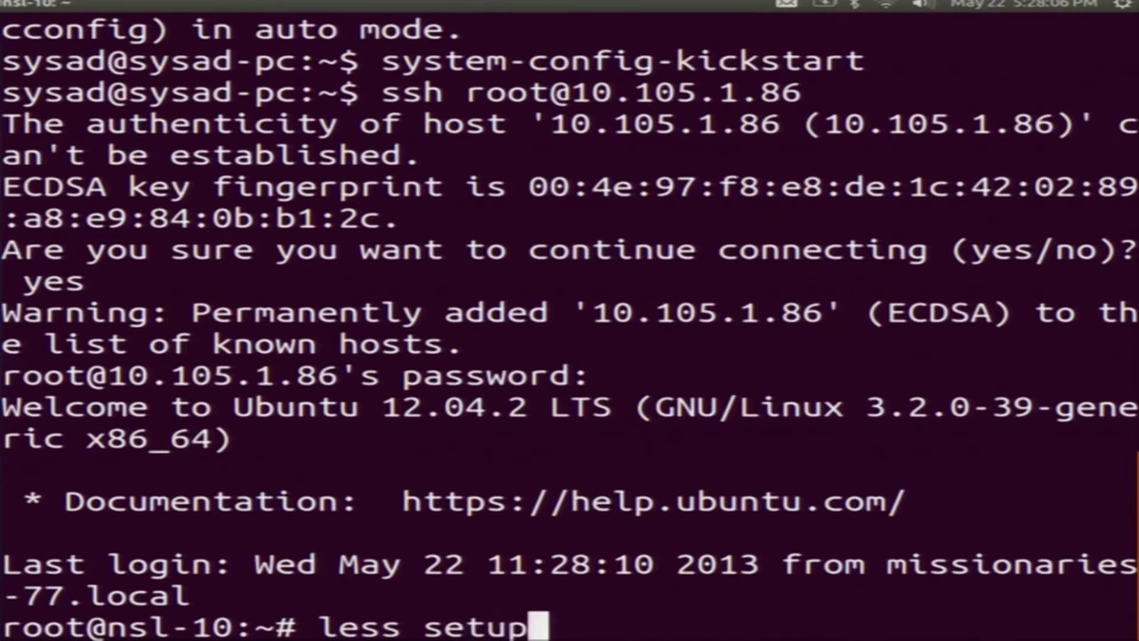
pyautogui.press('Tab')
pyautogui.press('Return')
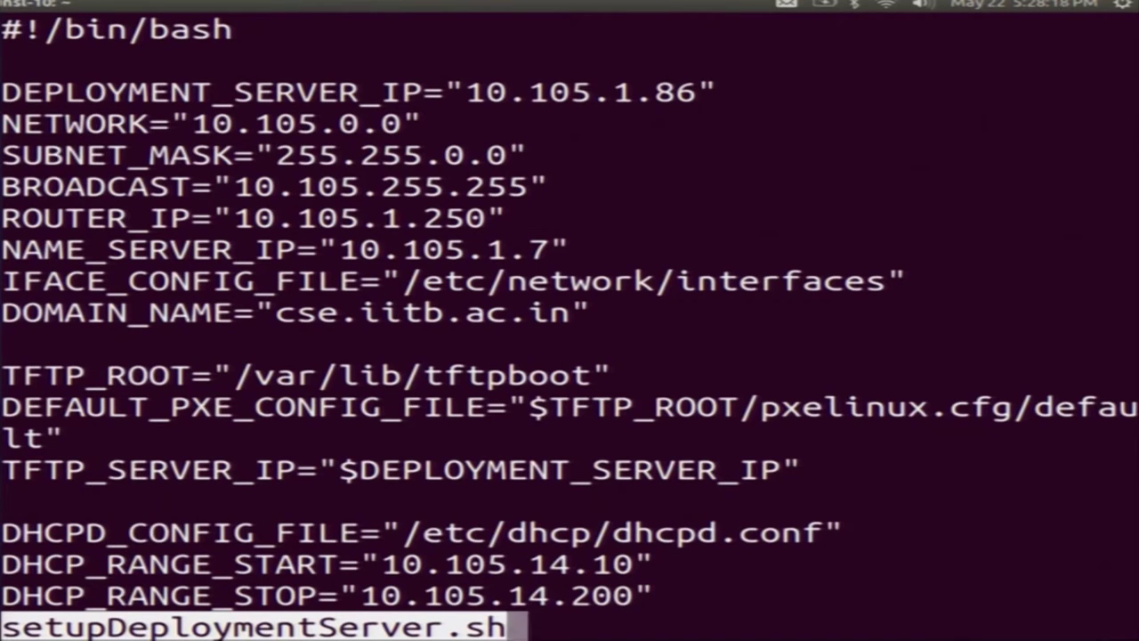
# Step: Scroll the script to show DHCP range, node settings, the Ubuntu ISO URL and KICKSTART_FILE
pyautogui.press('Down')
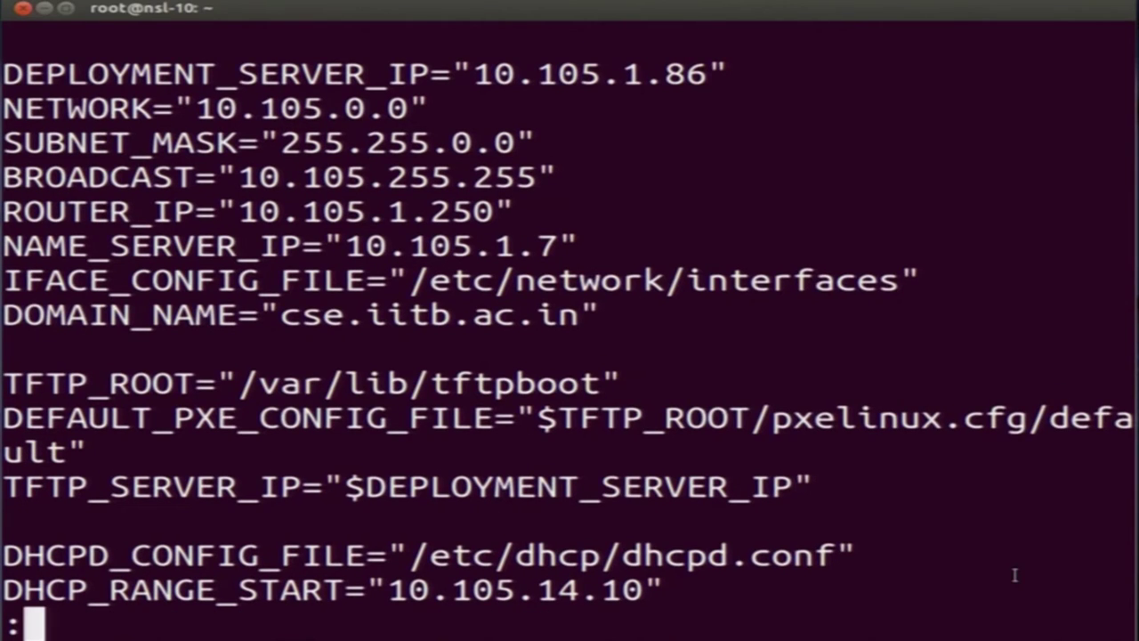
pyautogui.press('Down')
pyautogui.press('Down')
pyautogui.press('Down')
pyautogui.press('Down')
pyautogui.press('Down')
pyautogui.press('Down')
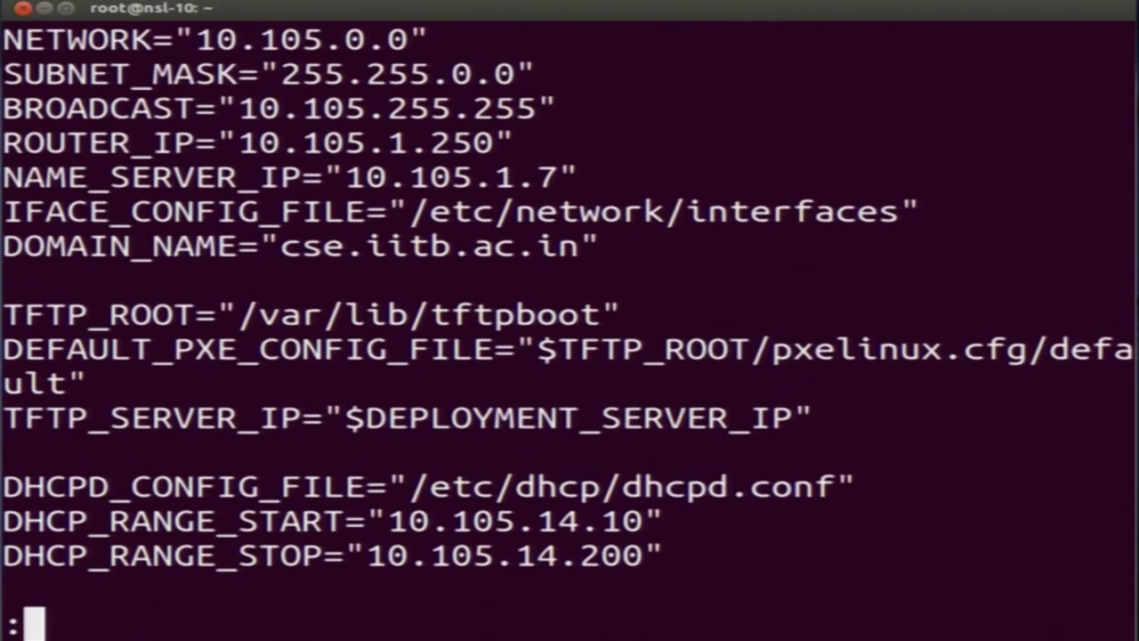
pyautogui.press('Down')
pyautogui.press('Down')
pyautogui.press('Down')
pyautogui.press('Down')
pyautogui.press('Down')
pyautogui.press('Down')
pyautogui.press('Down')
pyautogui.press('Down')
pyautogui.press('Down')
pyautogui.press('Down')
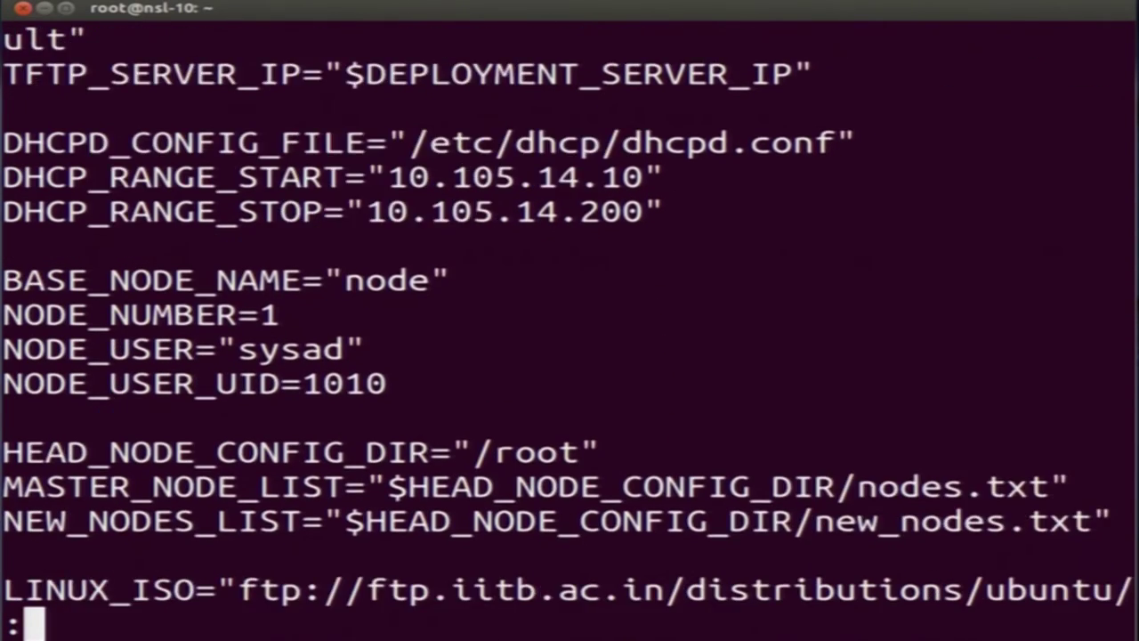
pyautogui.press('Down')
pyautogui.press('Up')
pyautogui.press('Up')
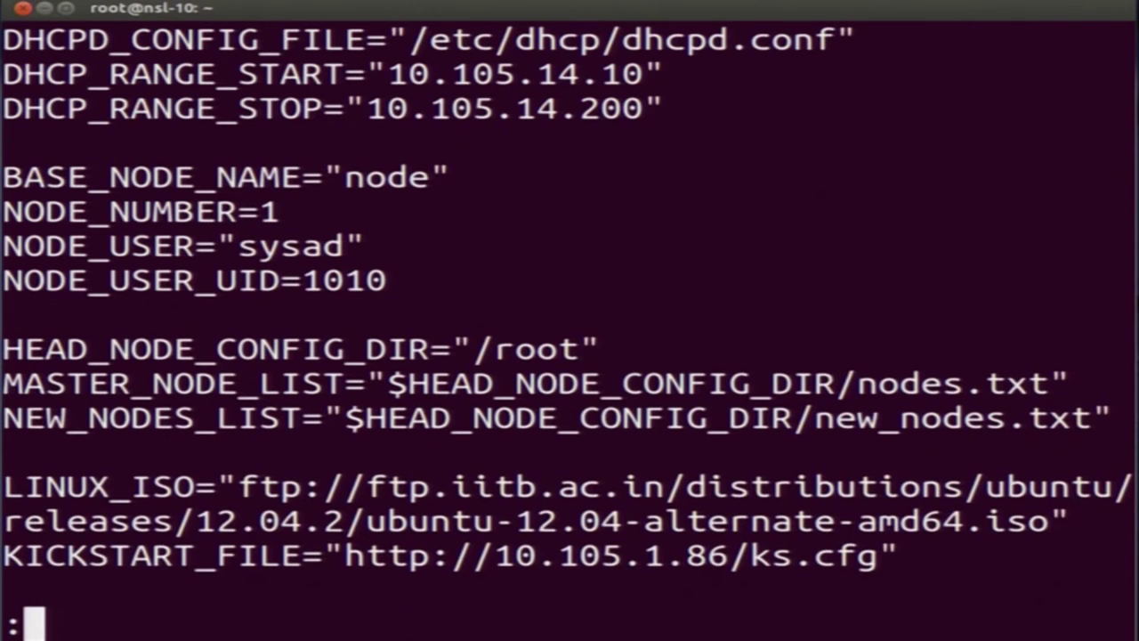
pyautogui.press('Up')
pyautogui.press('Up')
pyautogui.press('Up')
pyautogui.press('Up')
pyautogui.press('Up')
pyautogui.press('Up')
pyautogui.press('Up')
pyautogui.press('Up')
pyautogui.press('Up')
pyautogui.press('Up')
pyautogui.press('Up')
pyautogui.press('Up')
pyautogui.press('Up')
pyautogui.press('Up')
pyautogui.press('Up')
pyautogui.press('Up')
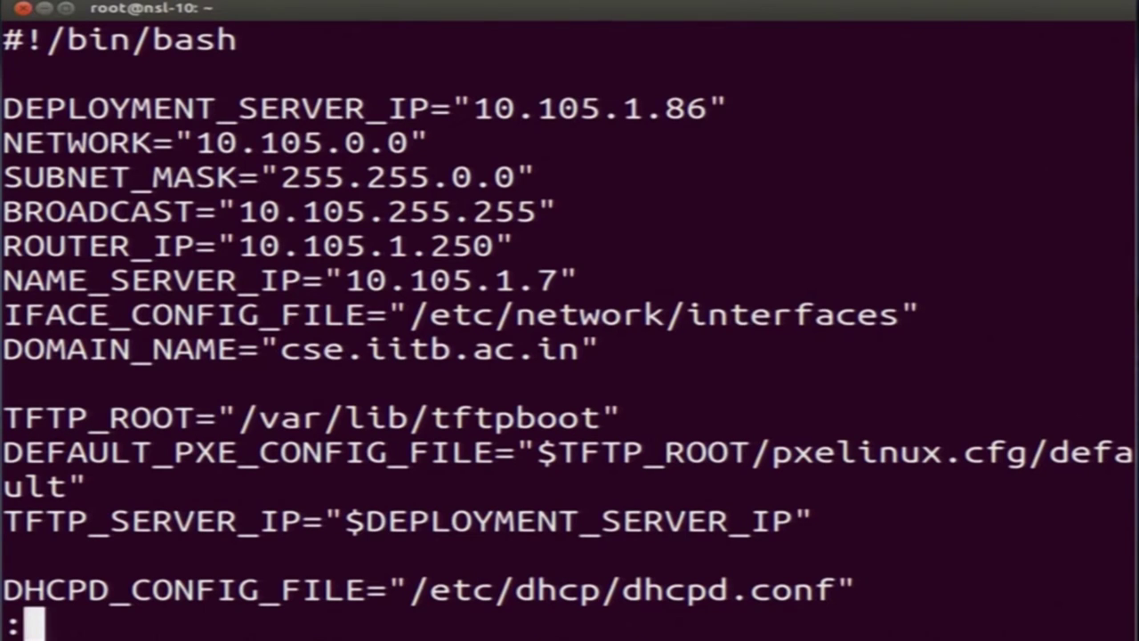
pyautogui.press('Down')
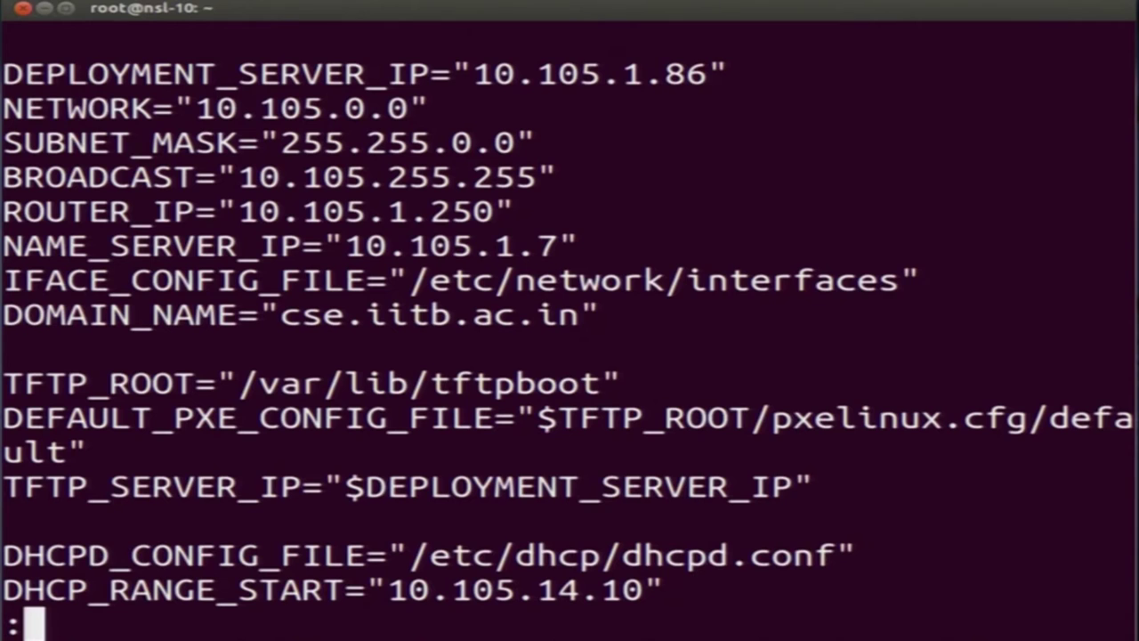
pyautogui.press('Down')
pyautogui.press('Down')
pyautogui.press('Down')
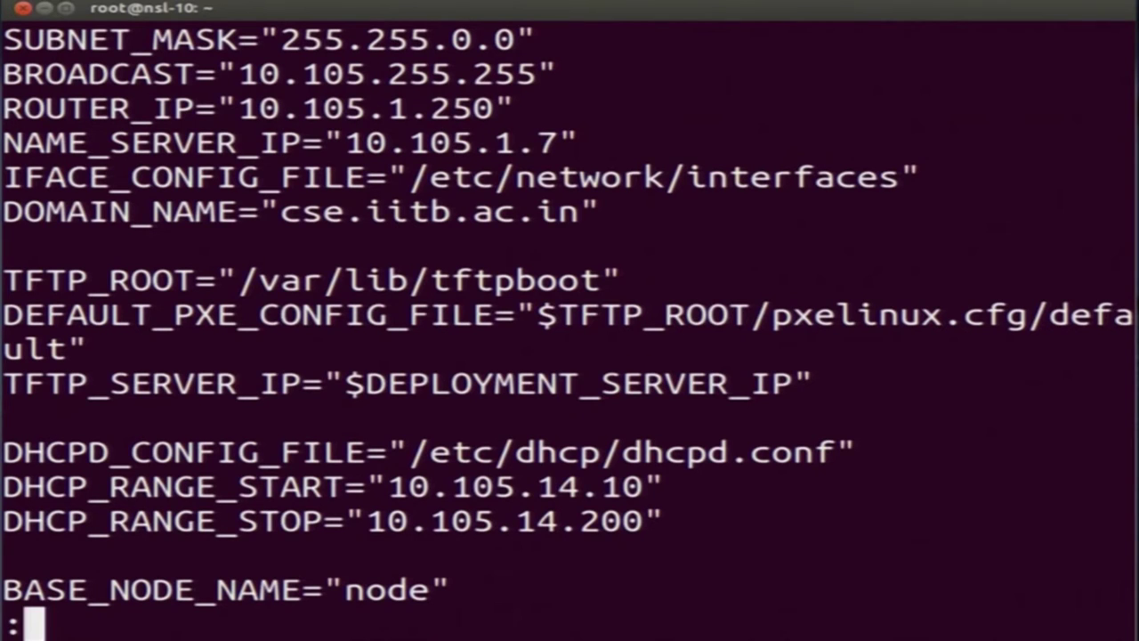
pyautogui.press('Down')
pyautogui.press('Down')
pyautogui.press('Down')
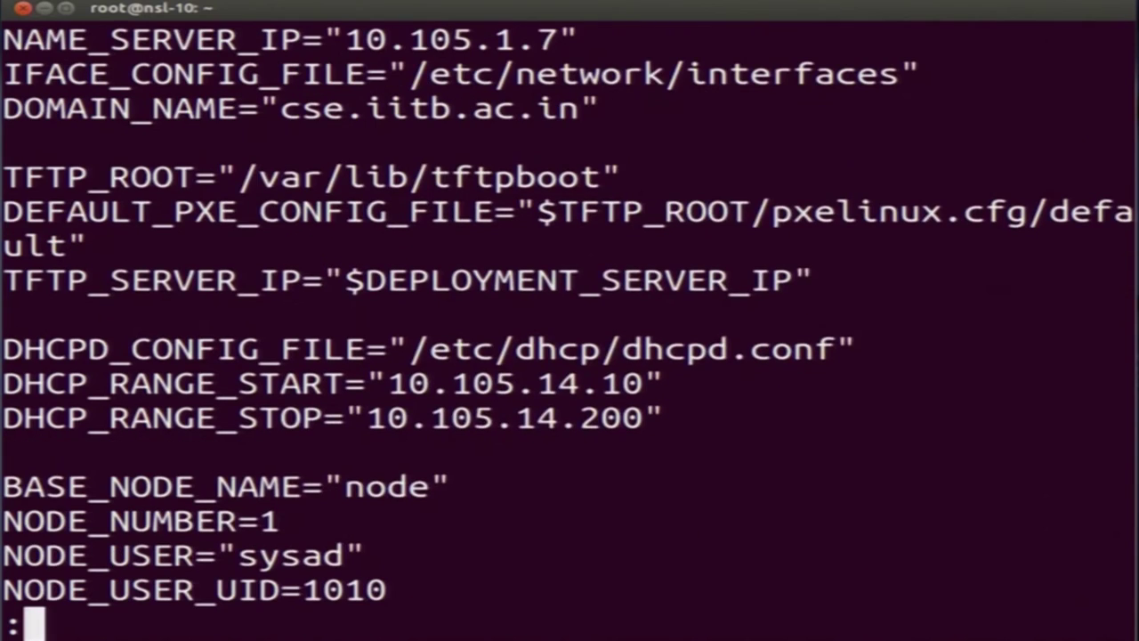
pyautogui.press('Down')
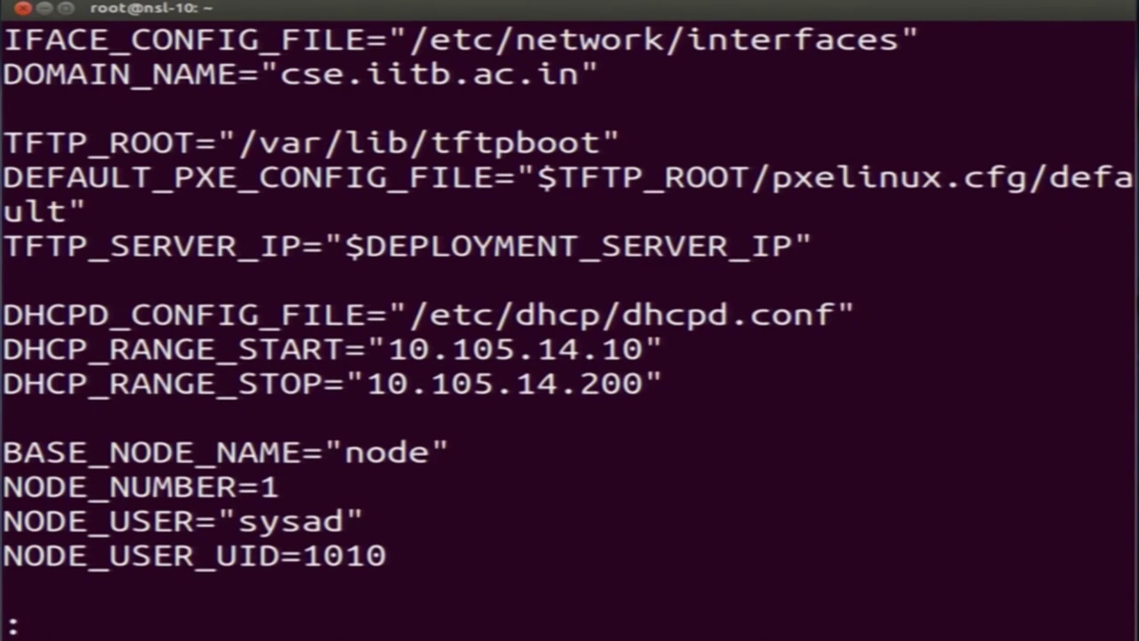
pyautogui.press('Down')
pyautogui.press('Down')
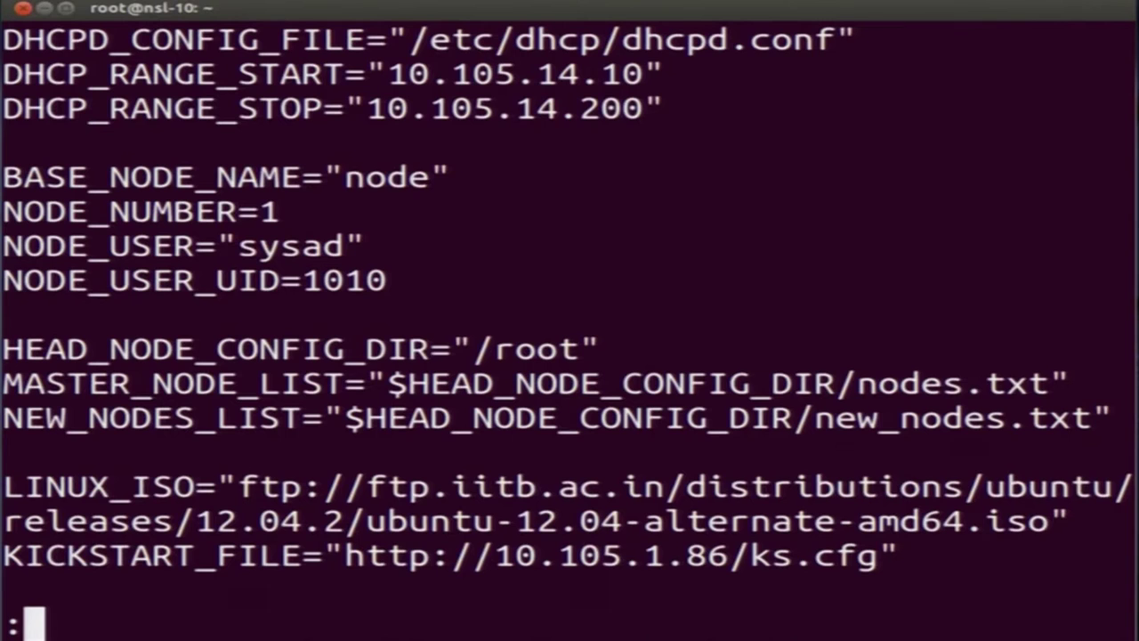
# Step: Scroll through the network interface, OpenSSH, TFTP and Syslinux sections of the script
pyautogui.press('Down')
pyautogui.press('Down')
pyautogui.press('Down')
pyautogui.press('Down')
pyautogui.press('Down')
pyautogui.press('Down')
pyautogui.press('Down')
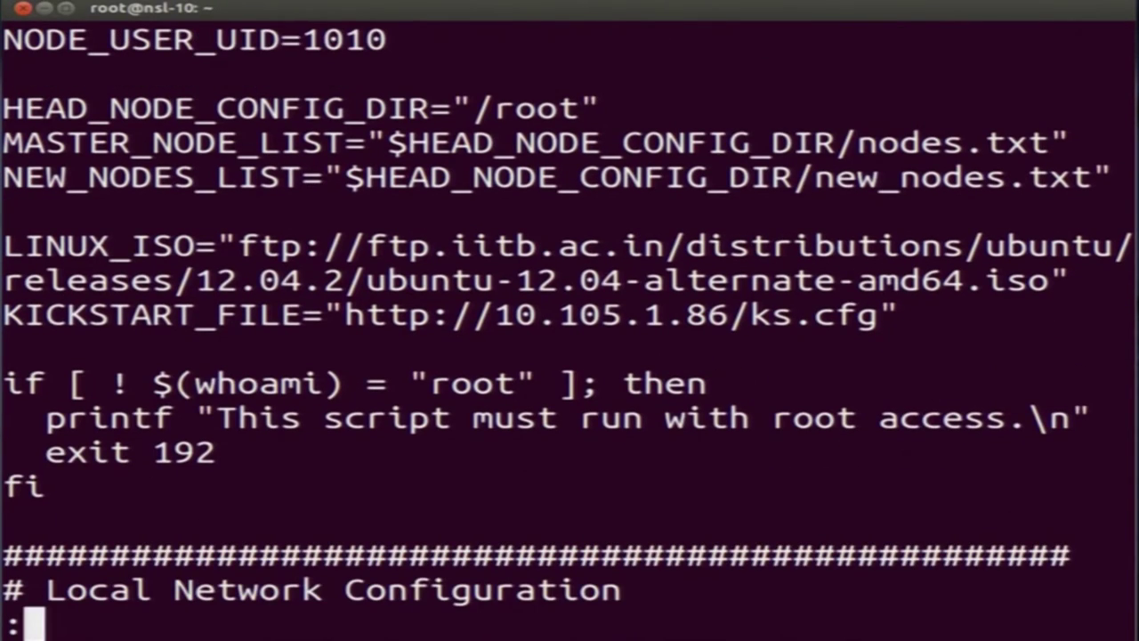
pyautogui.press('Down')
pyautogui.press('Down')
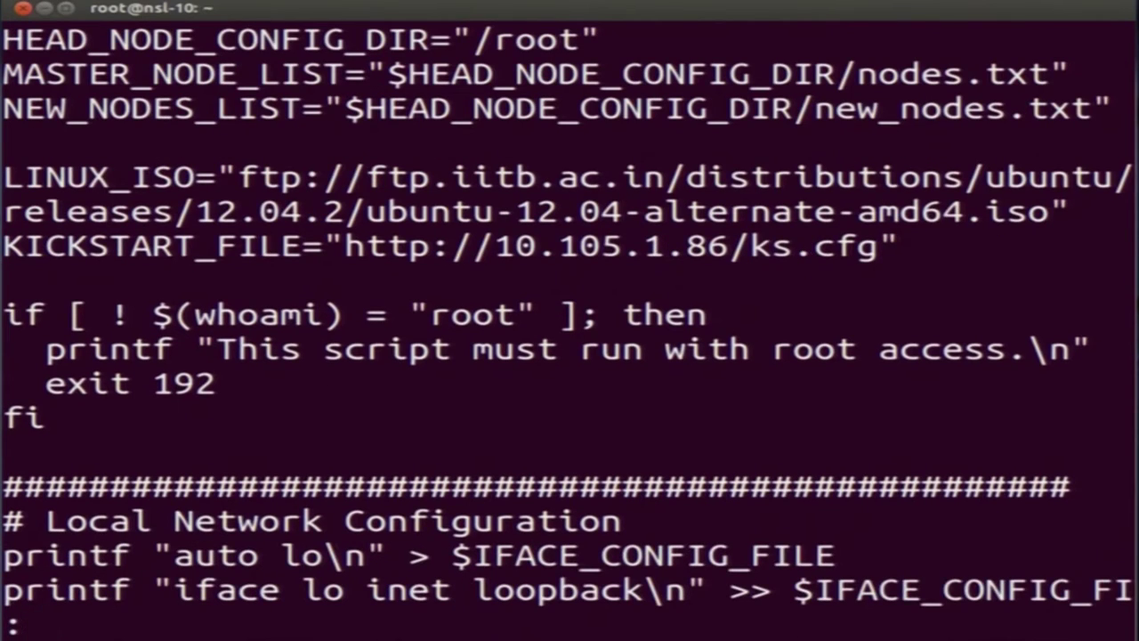
pyautogui.press('Down')
pyautogui.press('Down')
pyautogui.press('Down')
pyautogui.press('Down')
pyautogui.press('Down')
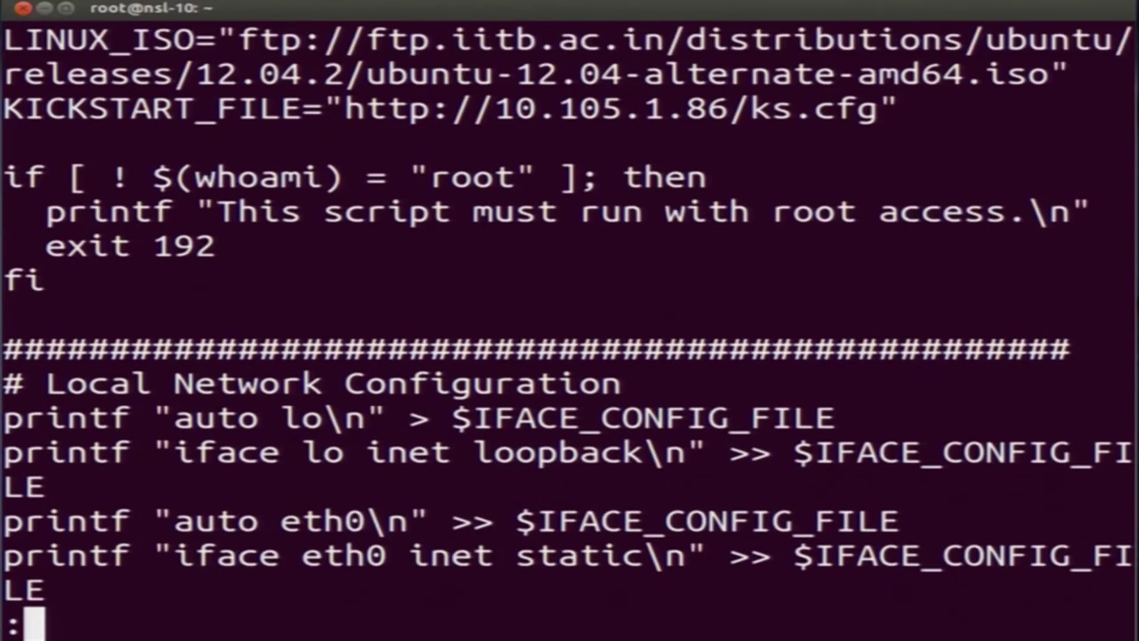
pyautogui.press('Down')
pyautogui.press('Down')
pyautogui.press('Down')
pyautogui.press('Down')
pyautogui.press('Down')
pyautogui.press('Down')
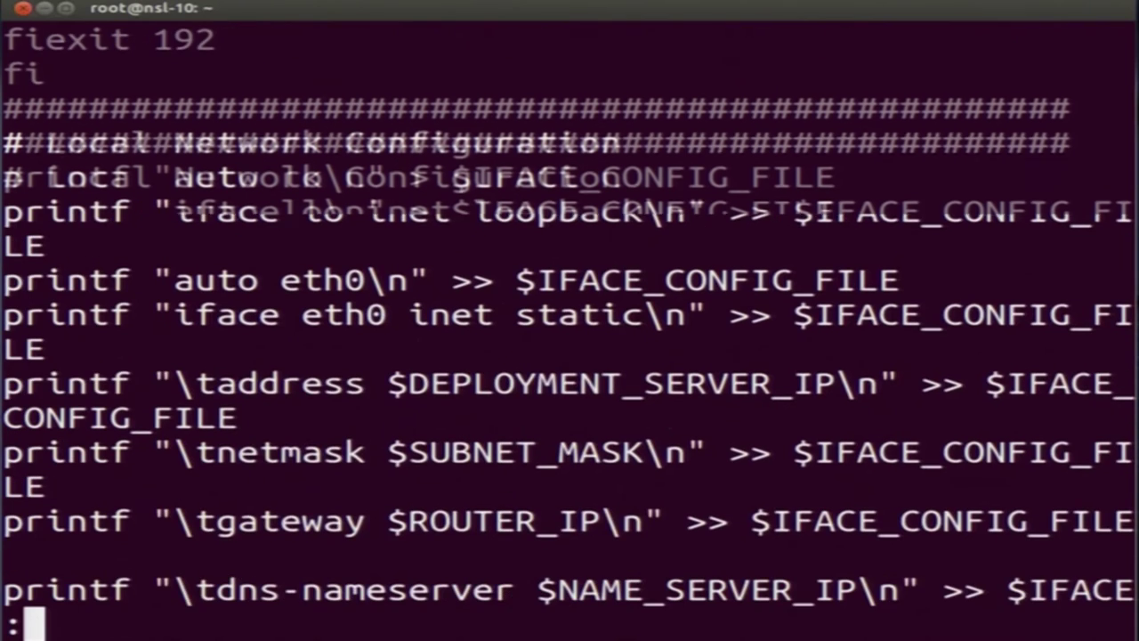
pyautogui.press('Down')
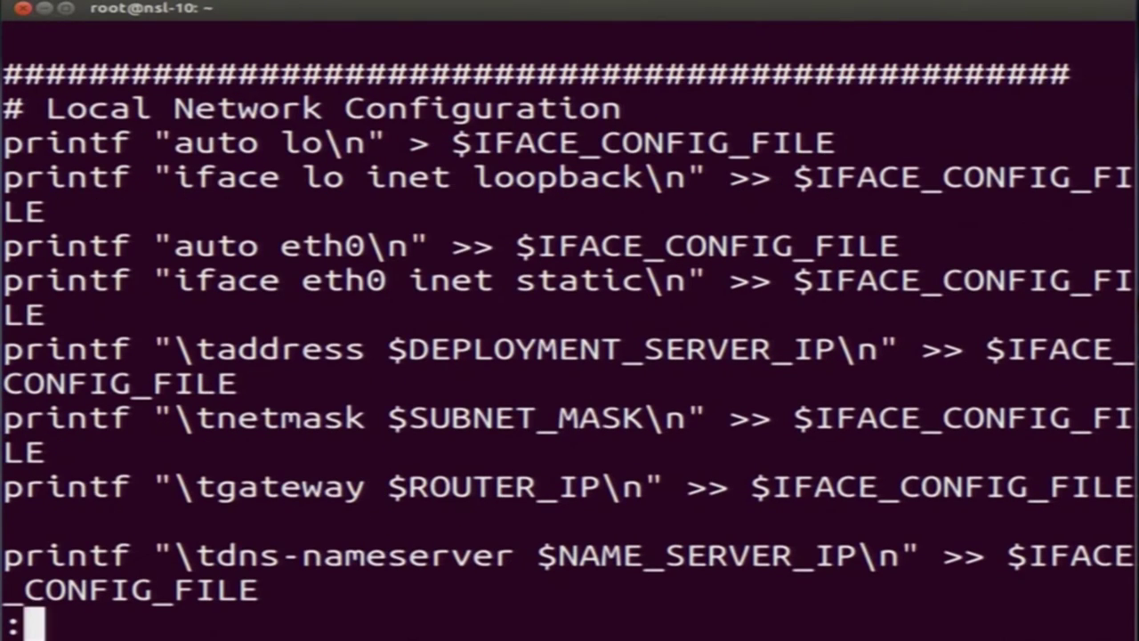
pyautogui.press('Down')
pyautogui.press('Down')
pyautogui.press('Down')
pyautogui.press('Down')
pyautogui.press('Down')
pyautogui.press('Down')
pyautogui.press('Down')
pyautogui.press('Down')
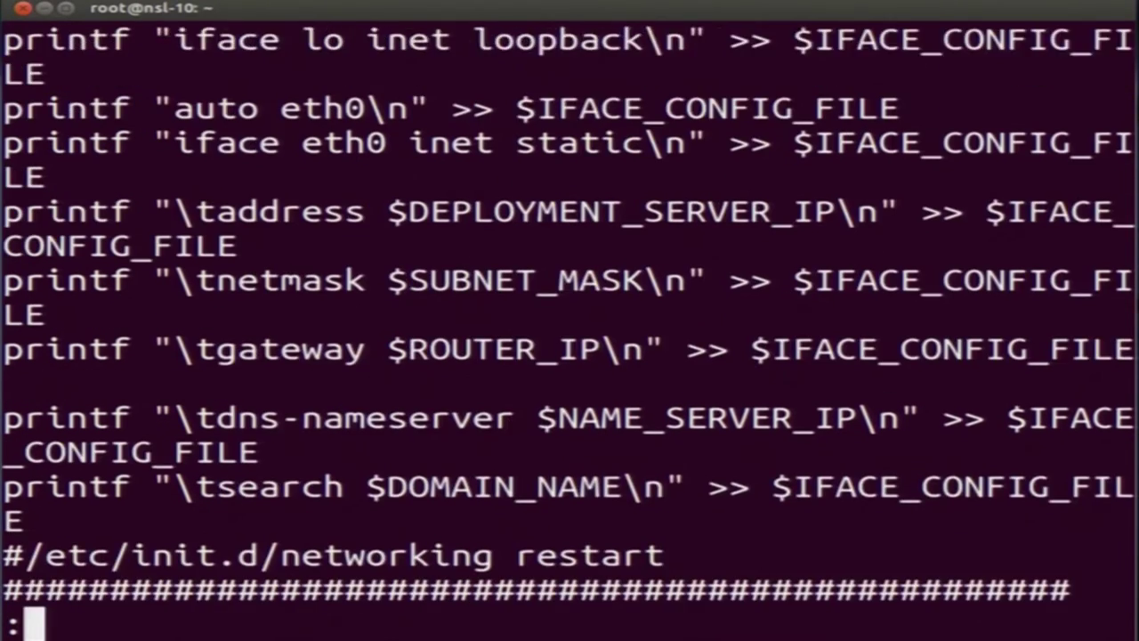
pyautogui.press('Down')
pyautogui.press('Down')
pyautogui.press('Down')
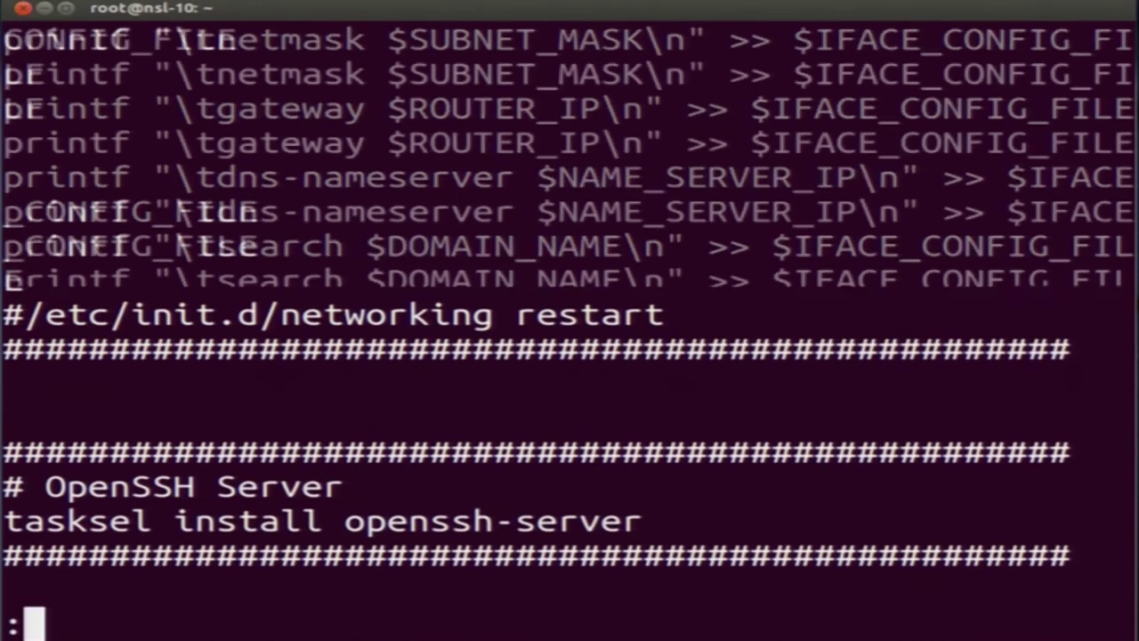
pyautogui.press('Down')
pyautogui.press('Down')
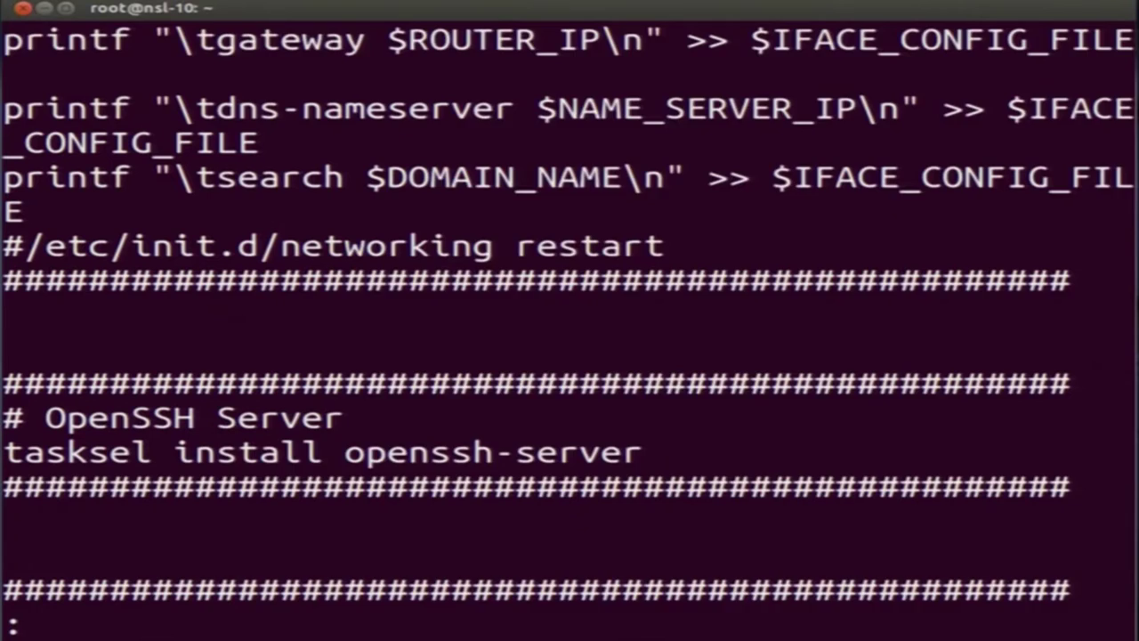
pyautogui.press('Down')
pyautogui.press('Down')
pyautogui.press('Down')
pyautogui.press('Down')
pyautogui.press('Down')
pyautogui.press('Down')
pyautogui.press('Down')
pyautogui.press('Down')
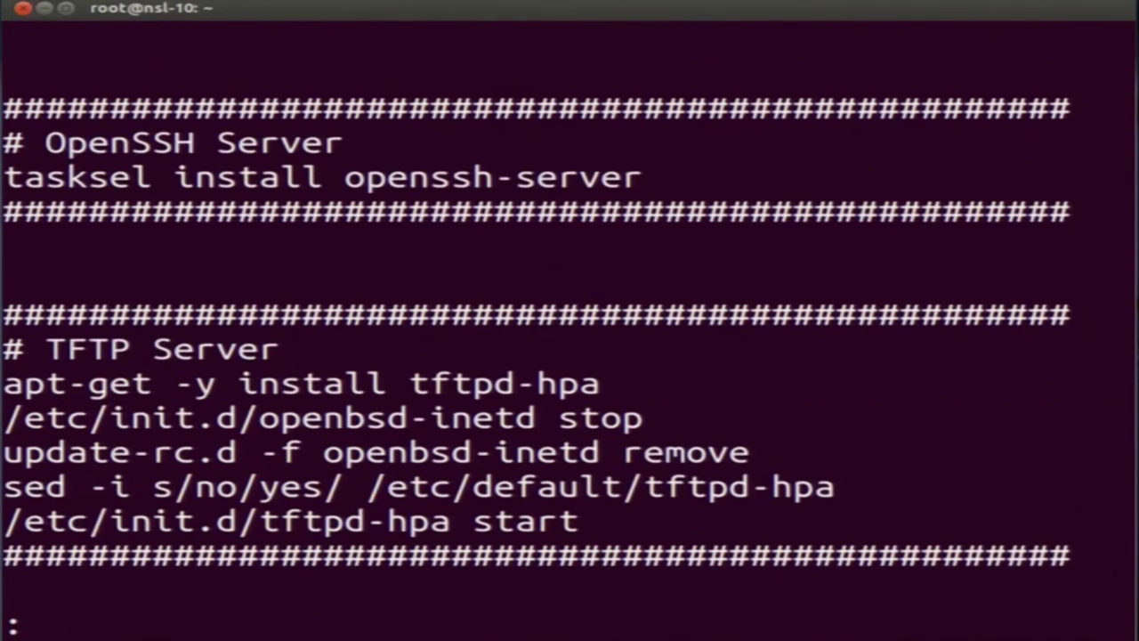
pyautogui.press('Down')
pyautogui.press('Down')
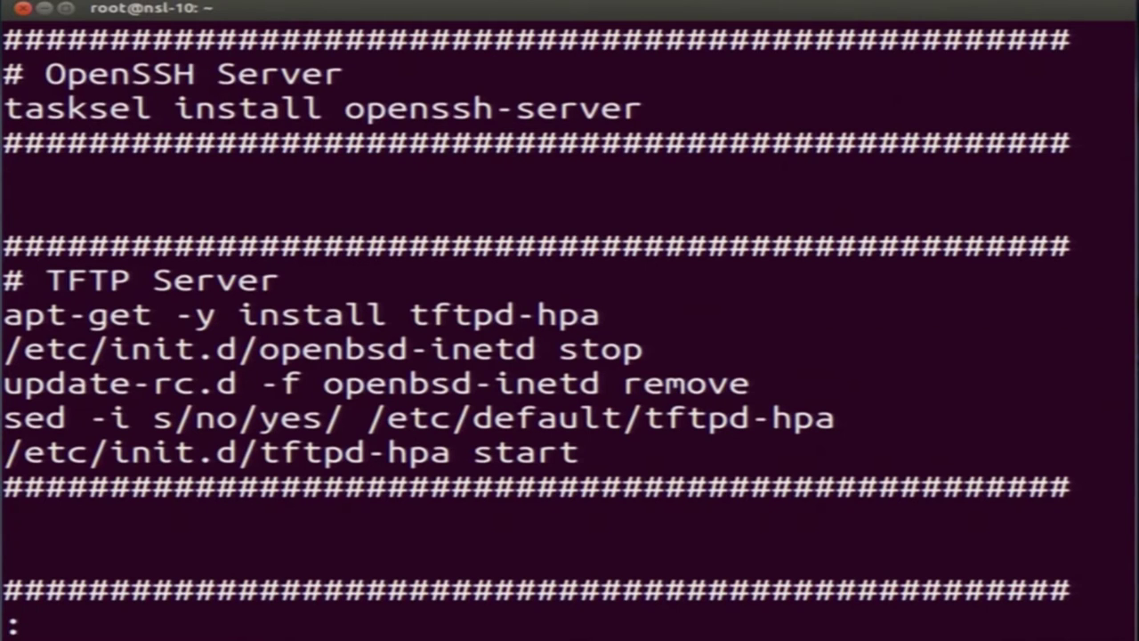
pyautogui.press('Down')
pyautogui.press('Down')
pyautogui.press('Down')
pyautogui.press('Down')
pyautogui.press('Down')
pyautogui.press('Down')
pyautogui.press('Down')
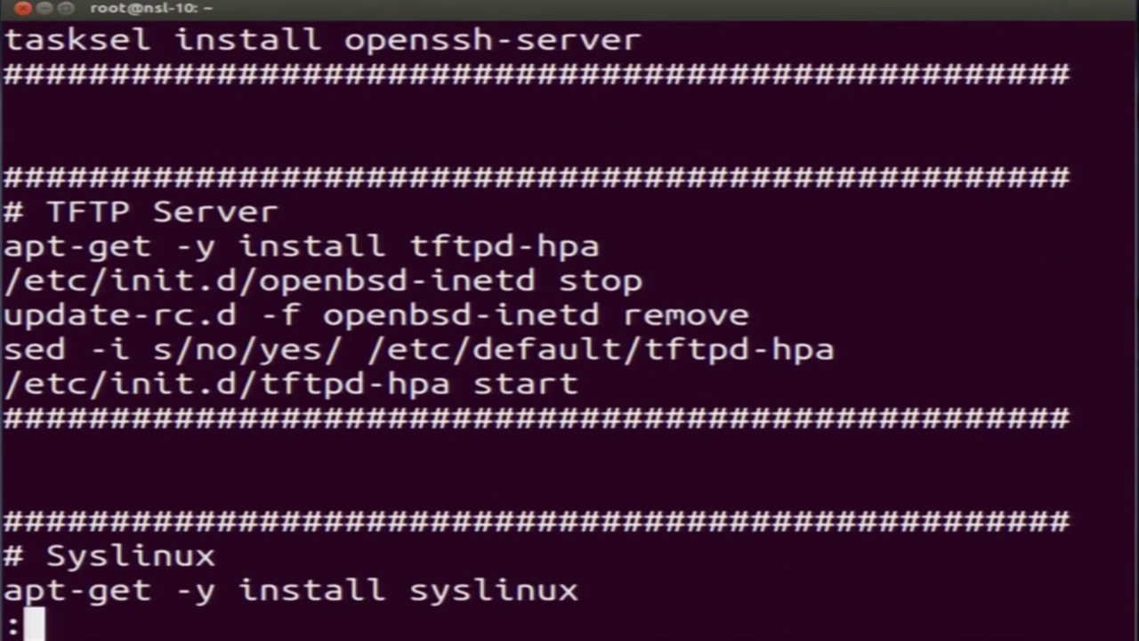
pyautogui.press('Down')
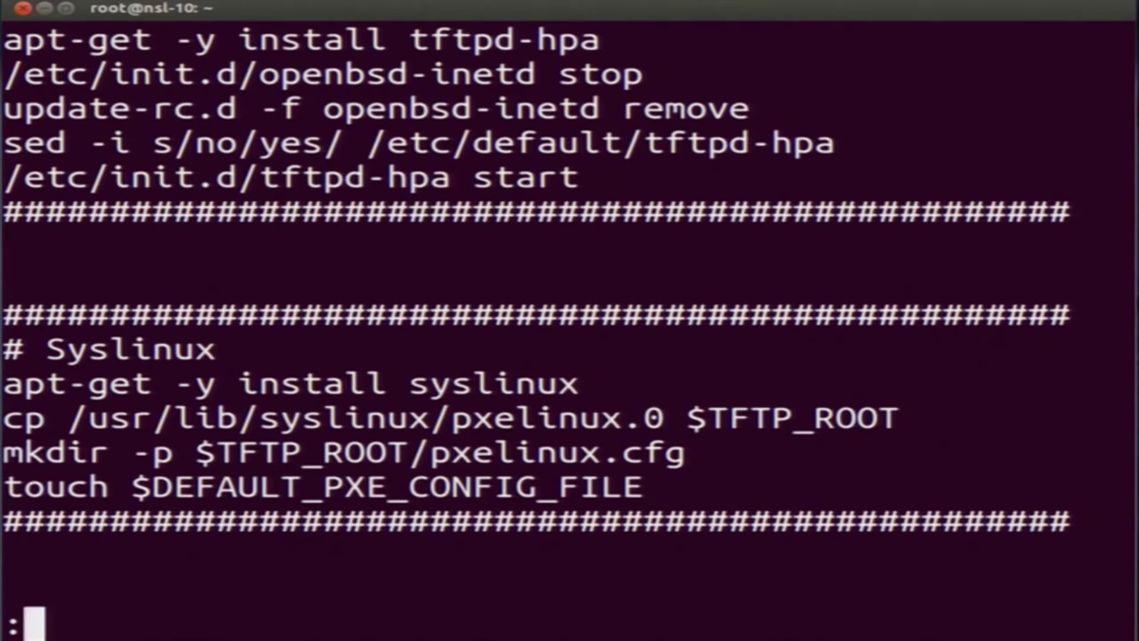
# Step: Read the DHCP variables and dhcpd.conf generation lines down to the Web Server section
pyautogui.press('Down')
pyautogui.press('Down')
pyautogui.press('Down')
pyautogui.press('Down')
pyautogui.press('Down')
pyautogui.press('Down')
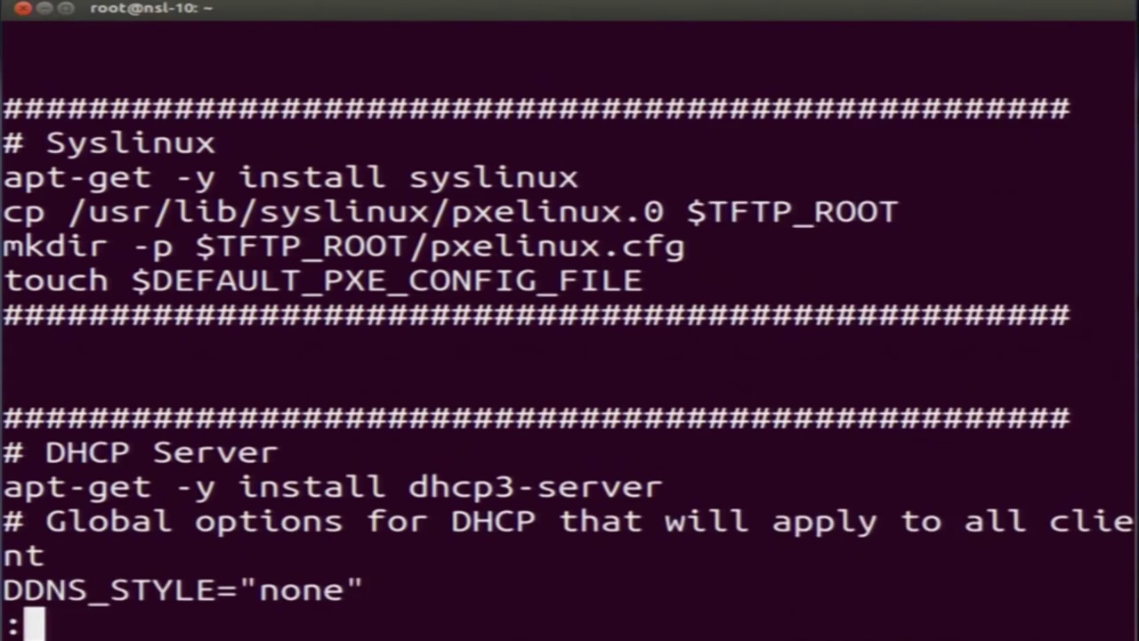
pyautogui.press('Down')
pyautogui.press('Down')
pyautogui.press('Down')
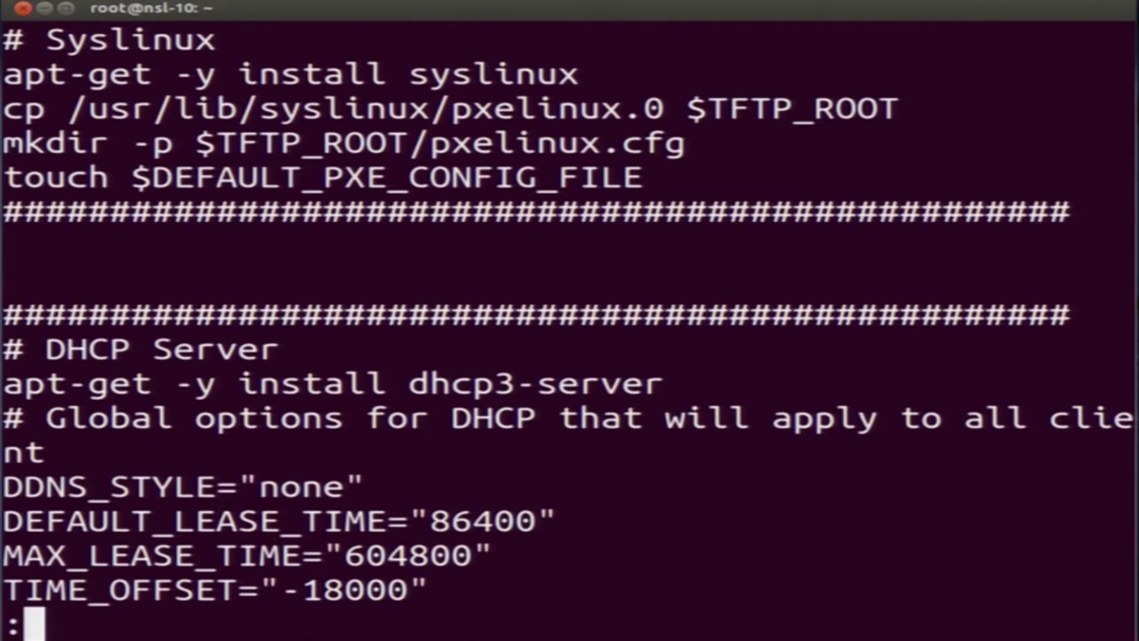
pyautogui.press('Down')
pyautogui.press('Down')
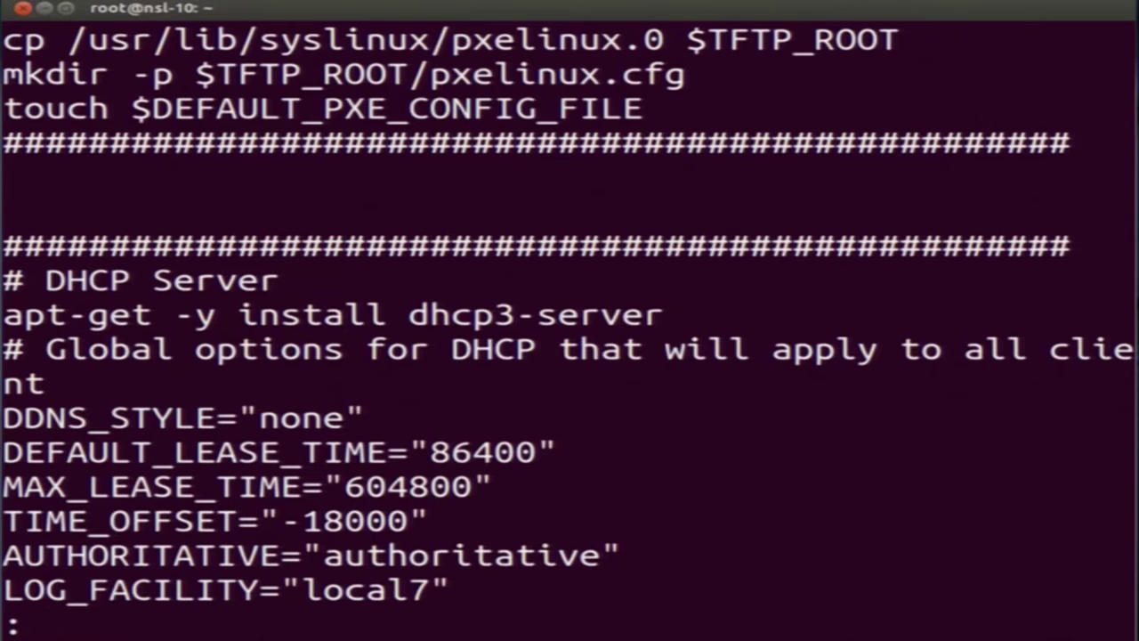
pyautogui.press('Down')
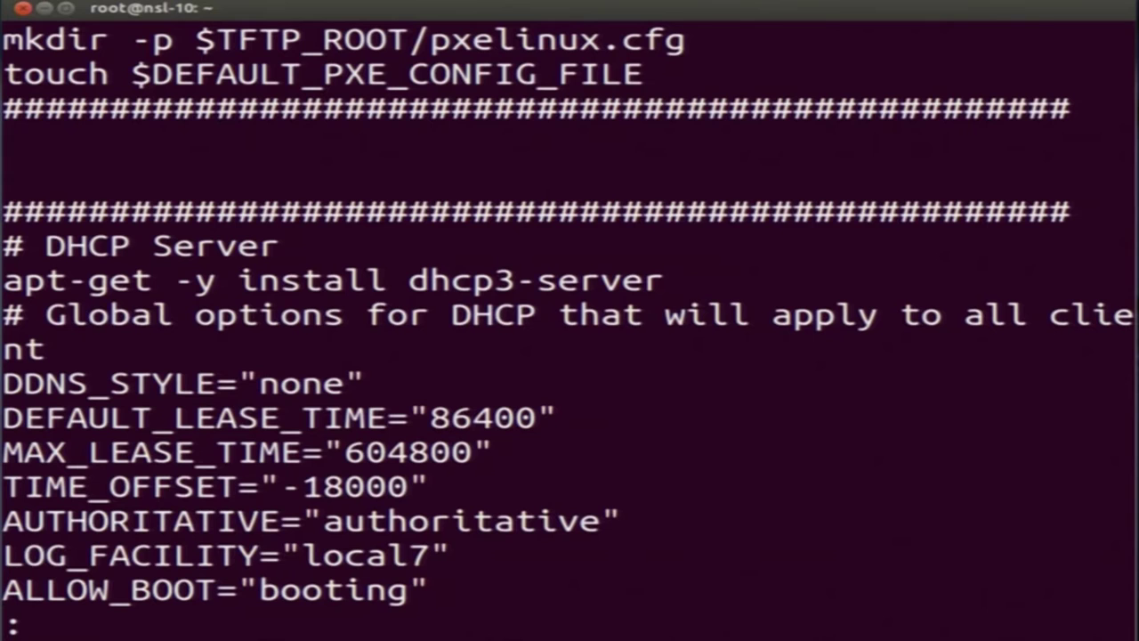
pyautogui.press('Down')
pyautogui.press('Down')
pyautogui.press('Down')
pyautogui.press('Down')
pyautogui.press('Down')
pyautogui.press('Down')
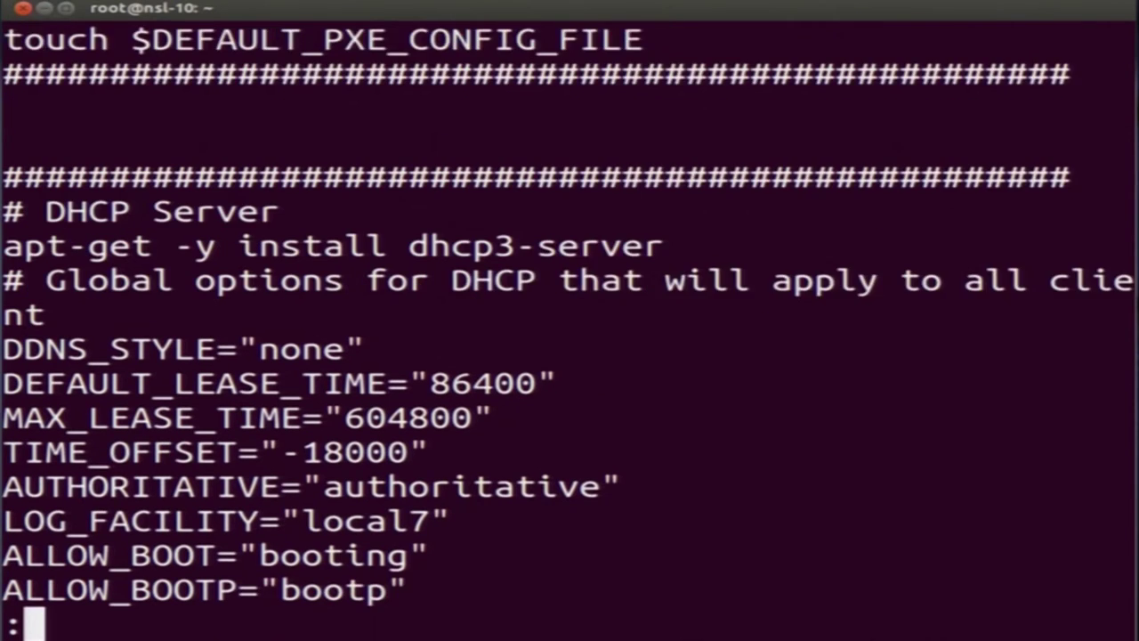
pyautogui.press('Down')
pyautogui.press('Down')
pyautogui.press('Down')
pyautogui.press('Down')
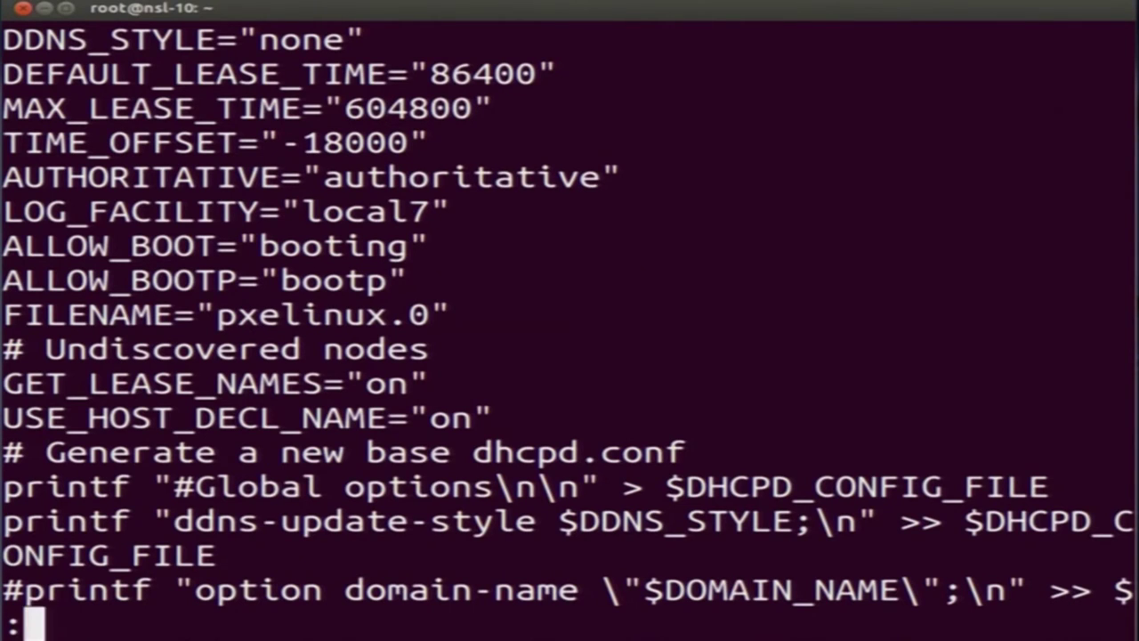
pyautogui.press('Down')
pyautogui.press('Down')
pyautogui.press('Down')
pyautogui.press('Down')
pyautogui.press('Down')
pyautogui.press('Down')
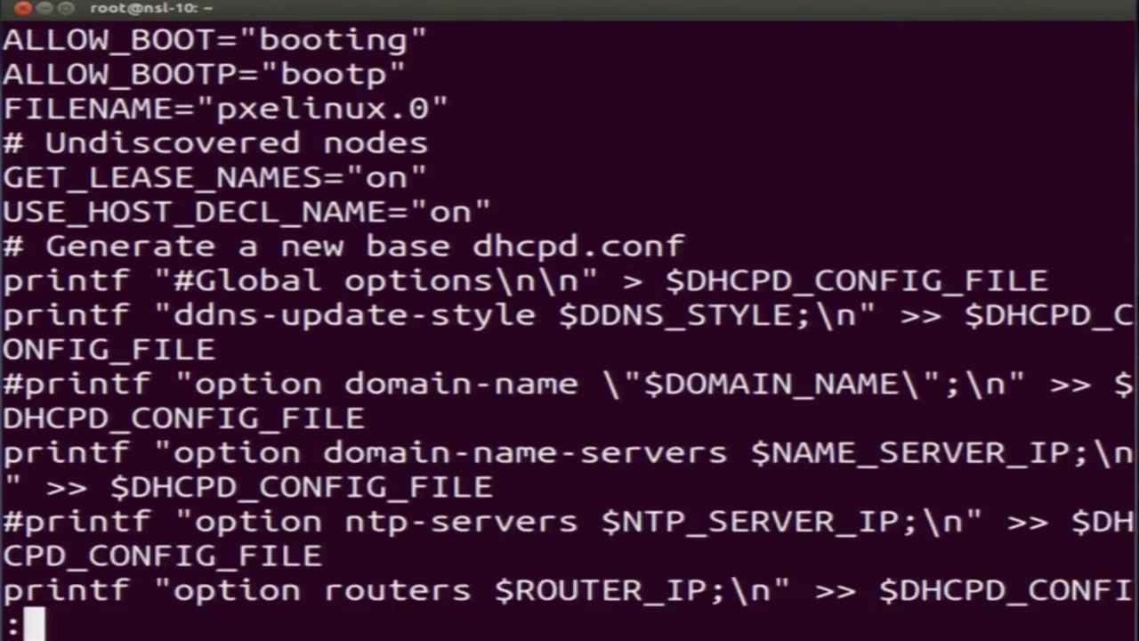
pyautogui.press('Down')
pyautogui.press('Down')
pyautogui.press('Down')
pyautogui.press('Down')
pyautogui.press('Down')
pyautogui.press('Down')
pyautogui.press('Down')
pyautogui.press('Down')
pyautogui.press('Down')
pyautogui.press('Down')
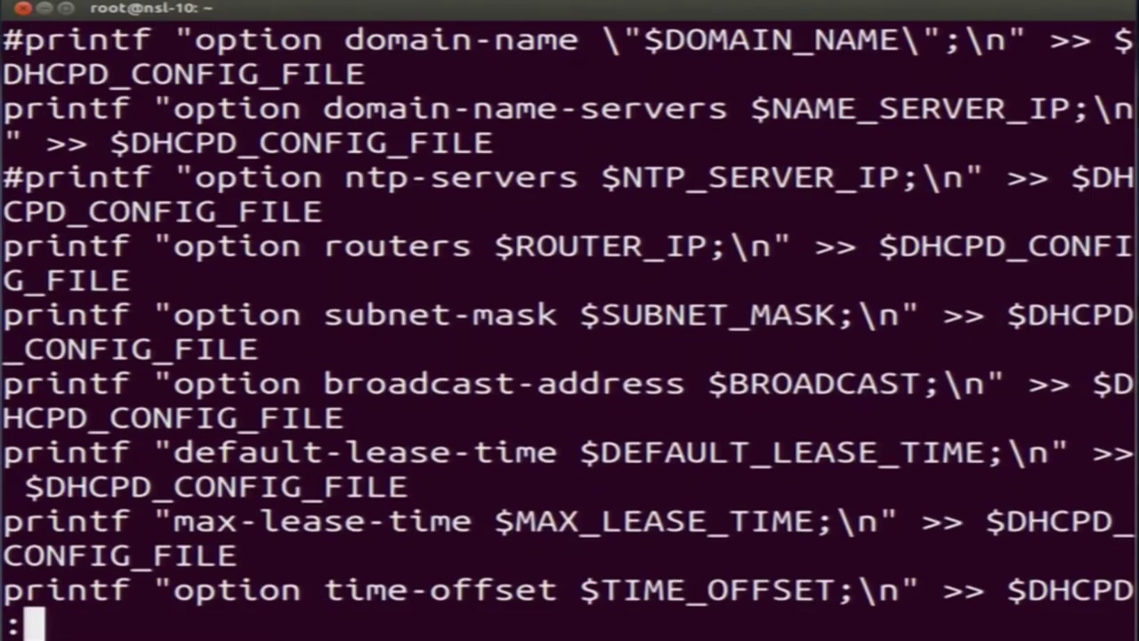
pyautogui.press('Down')
pyautogui.press('Down')
pyautogui.press('Down')
pyautogui.press('Down')
pyautogui.press('Down')
pyautogui.press('Down')
pyautogui.press('Down')
pyautogui.press('Down')
pyautogui.press('Down')
pyautogui.press('Down')
pyautogui.press('Down')
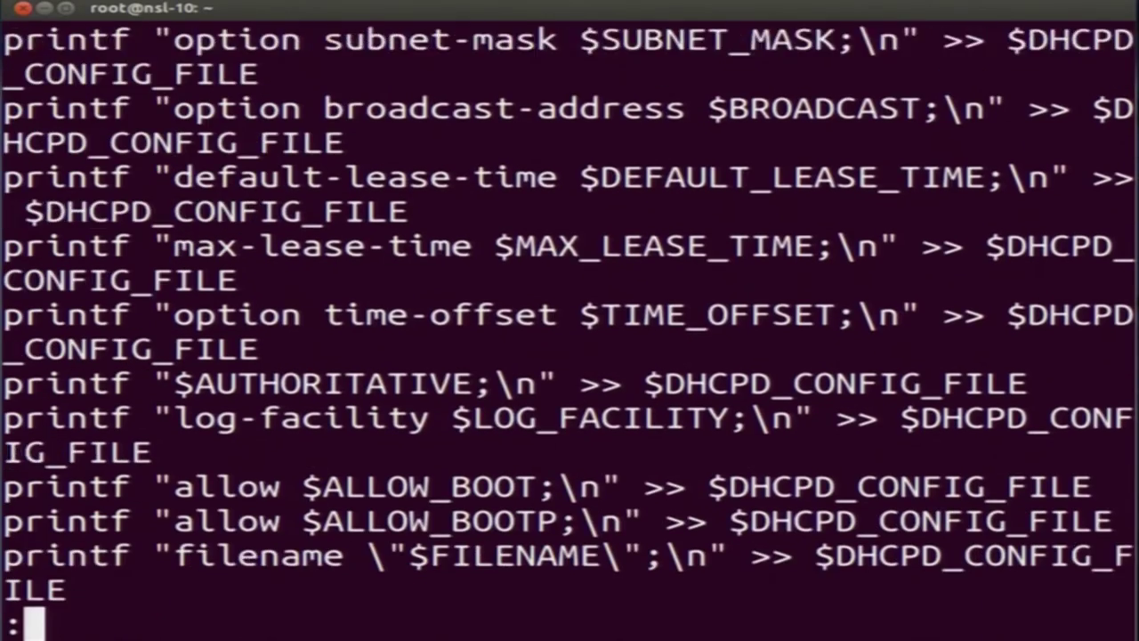
pyautogui.press('Down')
pyautogui.press('Down')
pyautogui.press('Down')
pyautogui.press('Down')
pyautogui.press('Down')
pyautogui.press('Down')
pyautogui.press('Down')
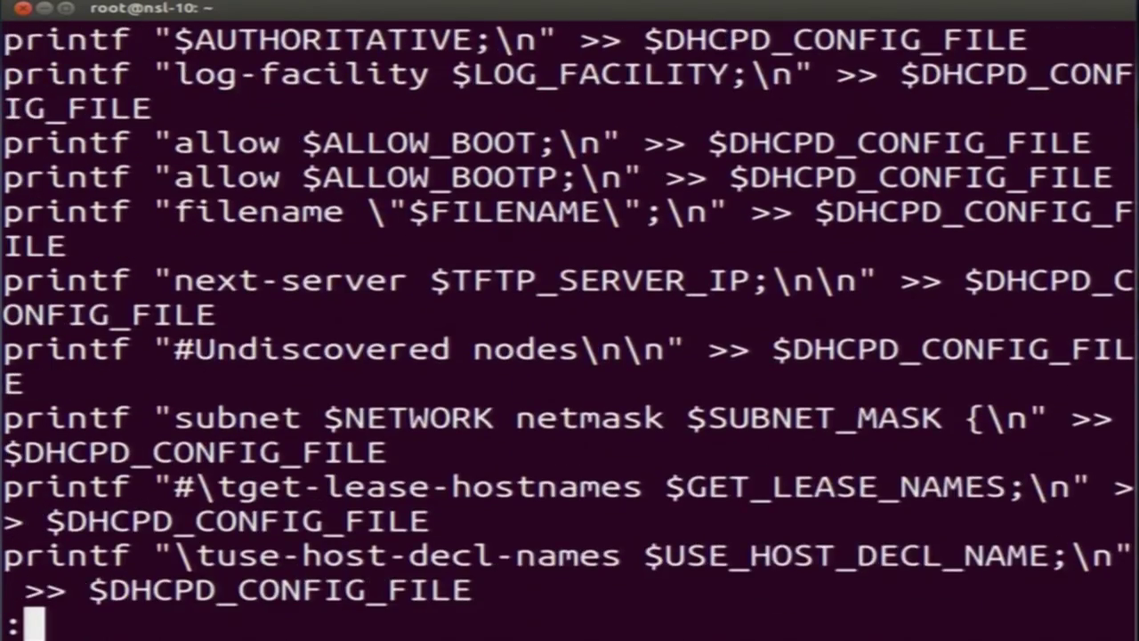
pyautogui.press('Down')
pyautogui.press('Down')
pyautogui.press('Down')
pyautogui.press('Down')
pyautogui.press('Down')
pyautogui.press('Down')
pyautogui.press('Down')
pyautogui.press('Down')
pyautogui.press('Down')
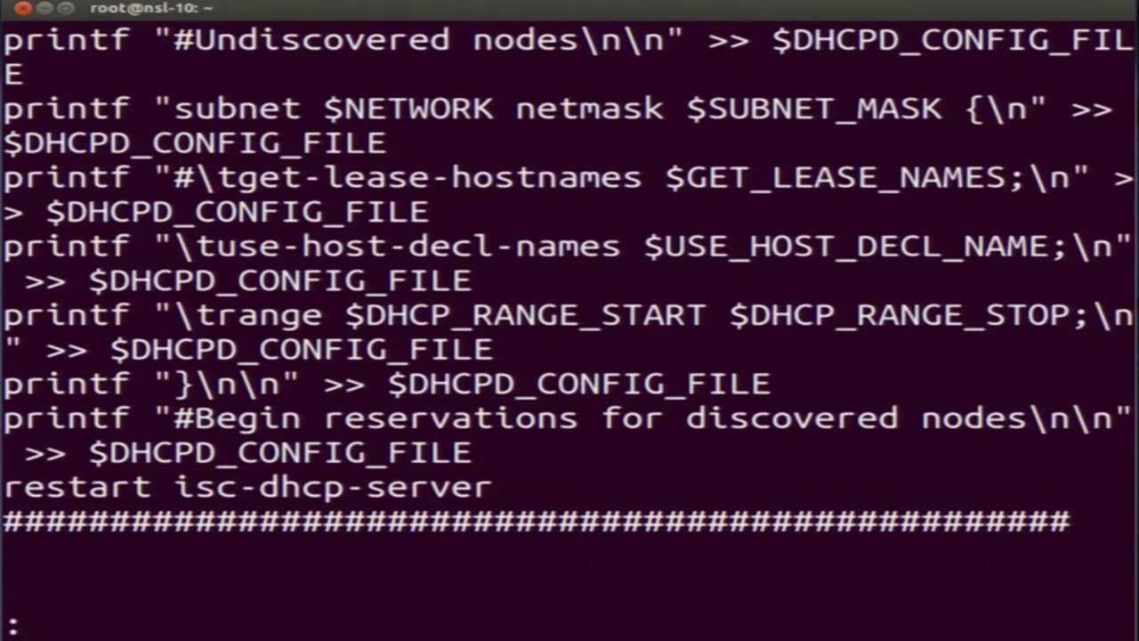
pyautogui.press('Down')
pyautogui.press('Down')
pyautogui.press('Down')
pyautogui.press('Down')
pyautogui.press('Down')
pyautogui.press('Down')
pyautogui.press('Down')
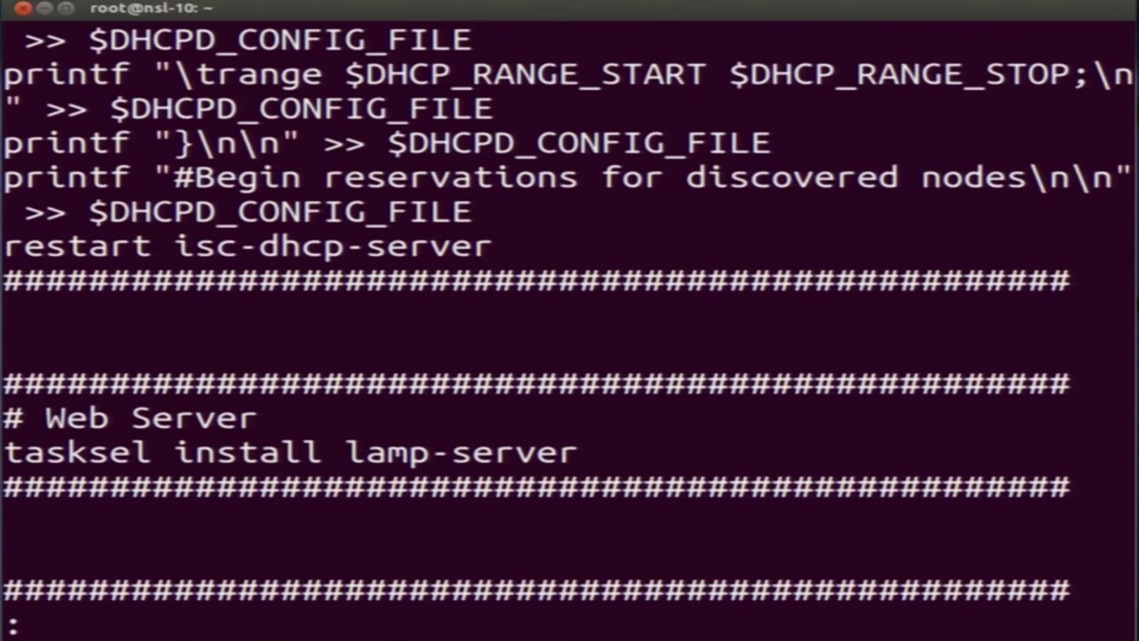
# Step: Read the wake-on-LAN and Copy Installation Files sections to the end, then quit less
pyautogui.press('Down')
pyautogui.press('Down')
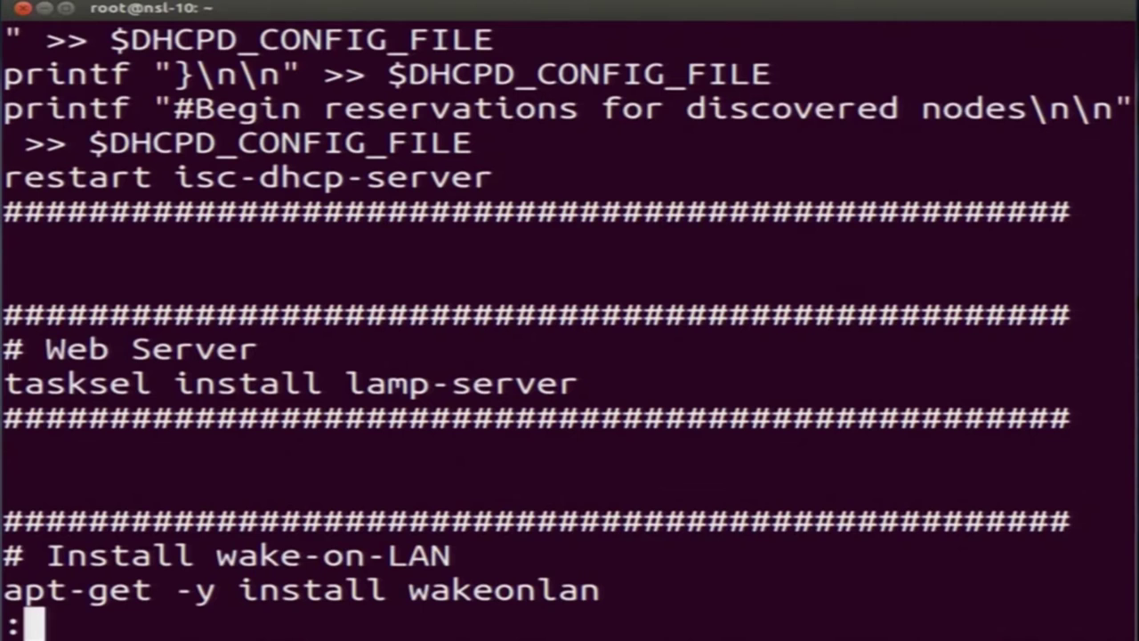
pyautogui.press('Down')
pyautogui.press('Down')
pyautogui.press('Down')
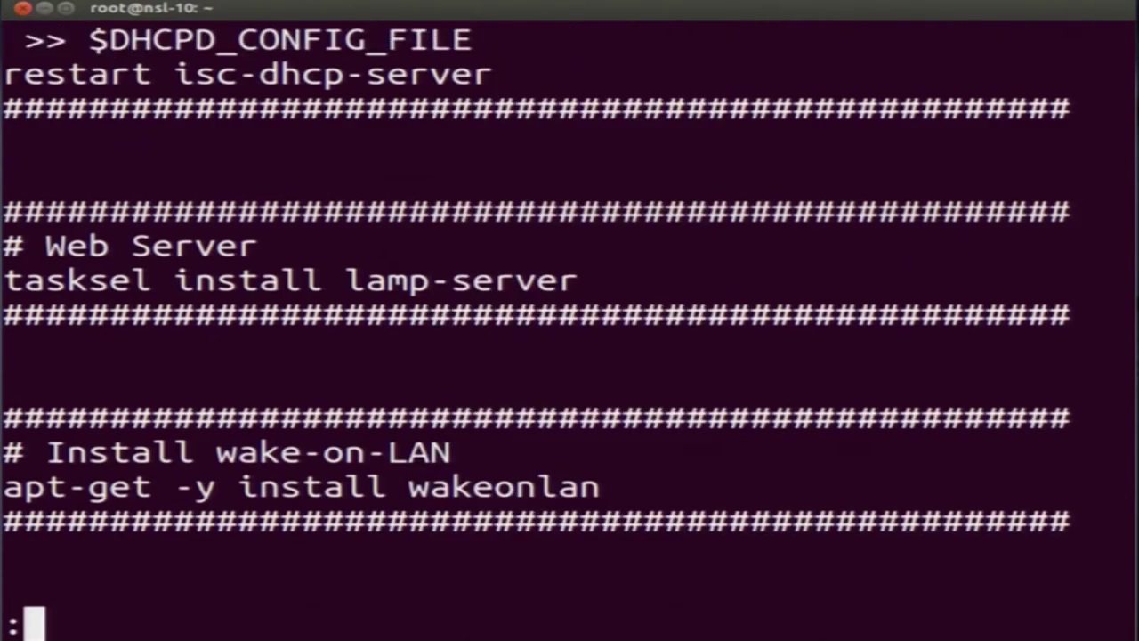
pyautogui.press('Down')
pyautogui.press('Down')
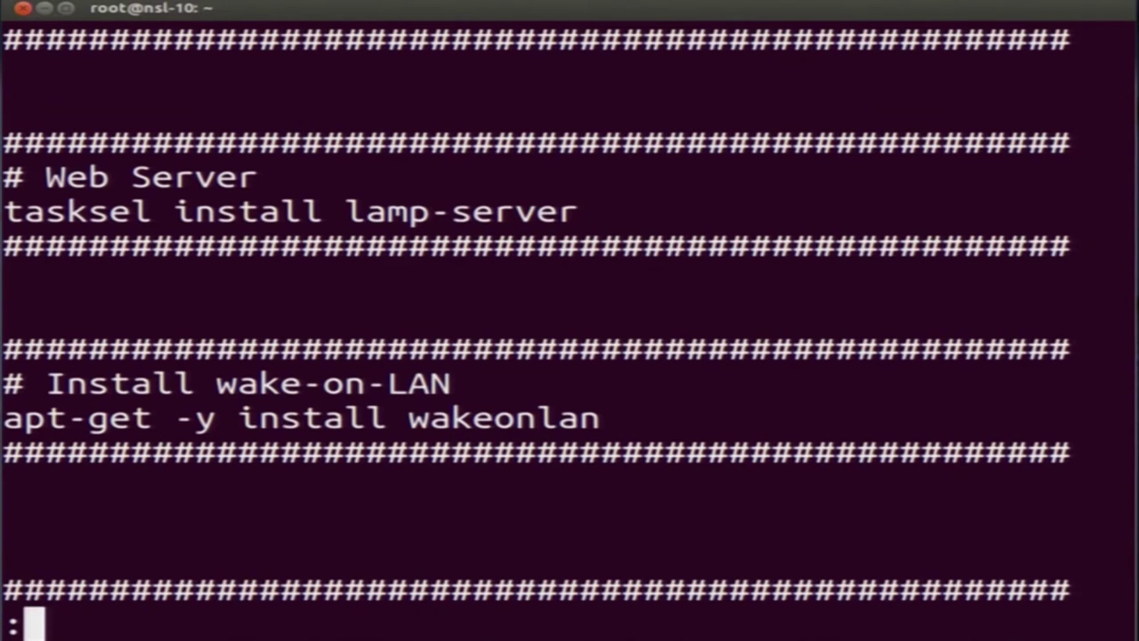
pyautogui.press('Down')
pyautogui.press('Down')
pyautogui.press('Down')
pyautogui.press('Down')
pyautogui.press('Down')
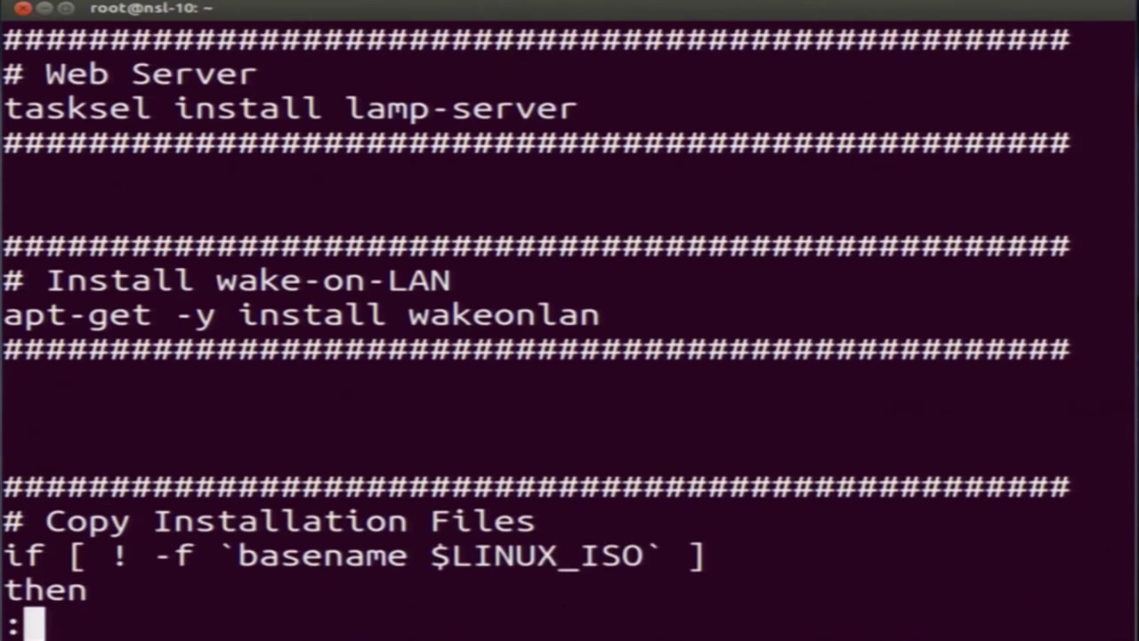
pyautogui.press('Down')
pyautogui.press('Down')
pyautogui.press('Down')
pyautogui.press('Down')
pyautogui.press('Down')
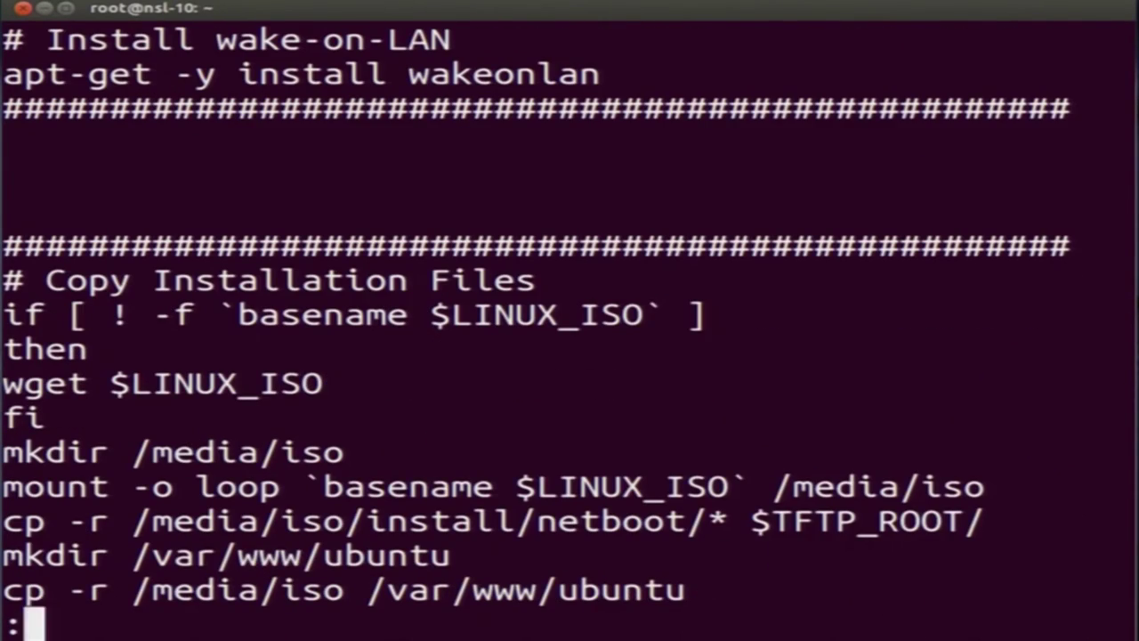
pyautogui.press('Down')
pyautogui.press('Down')
pyautogui.press('Down')
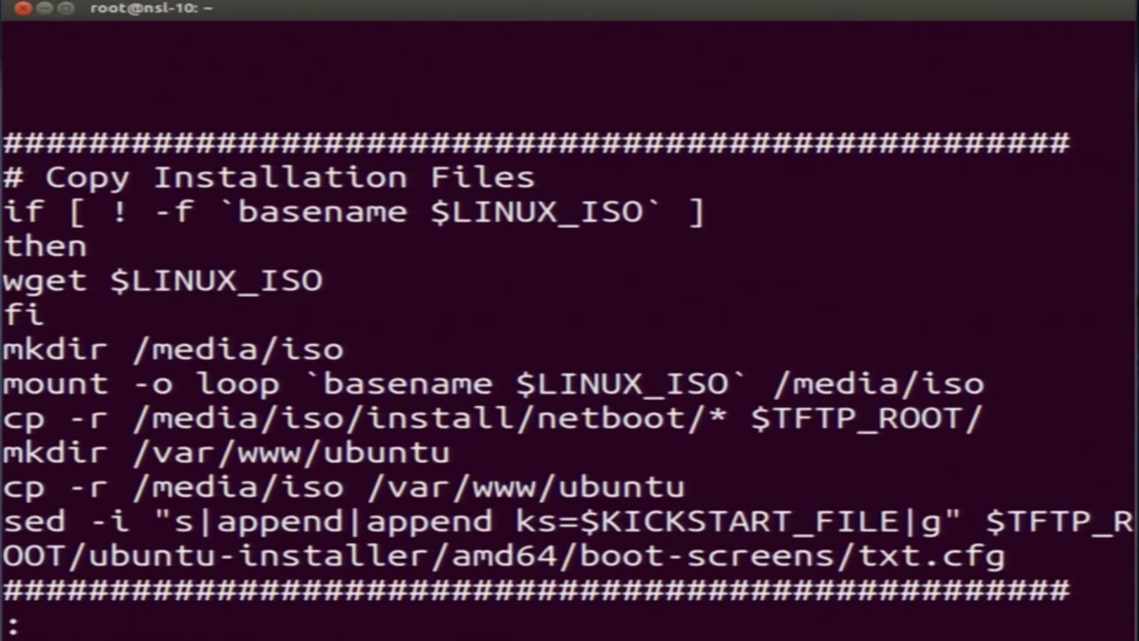
pyautogui.press('Down')
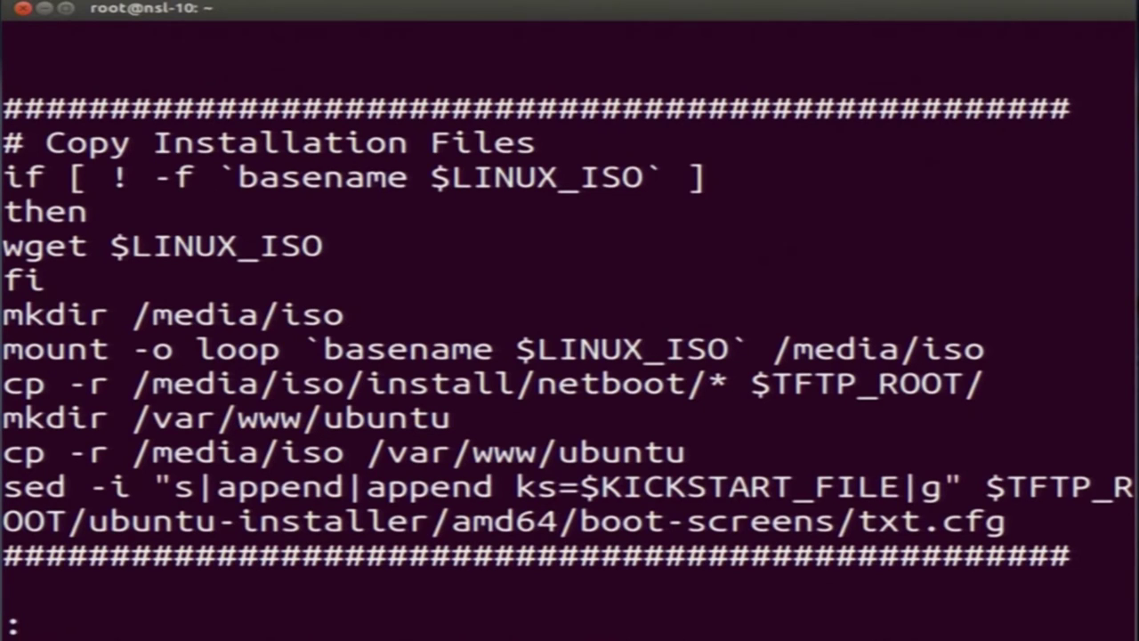
pyautogui.press('Down')
pyautogui.press('Down')
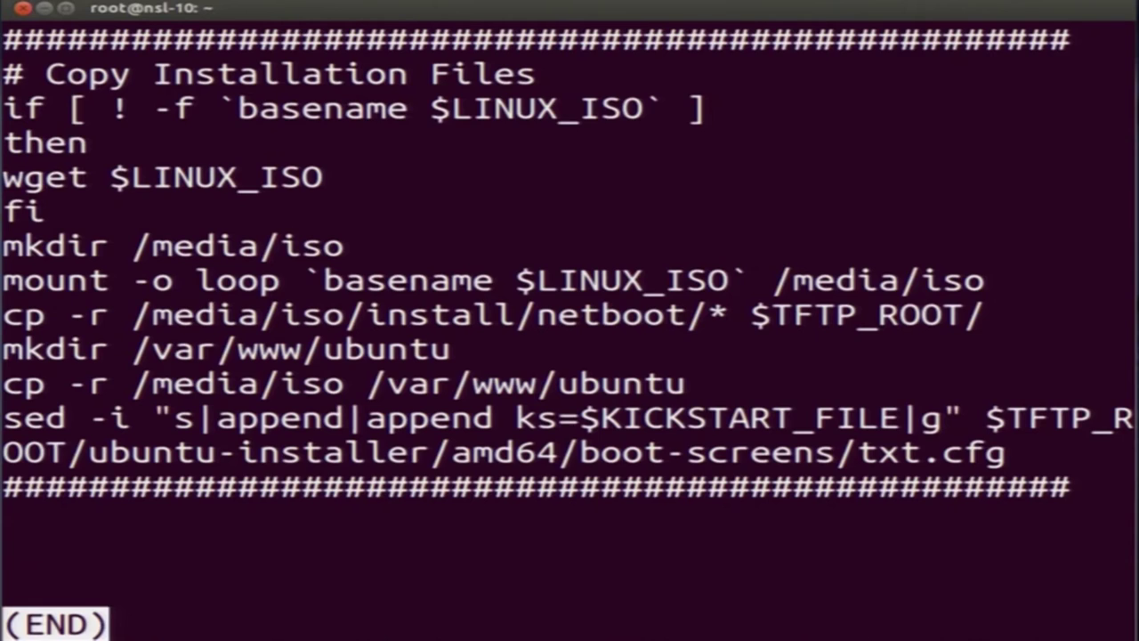
pyautogui.write('q')
pyautogui.write('sh ')
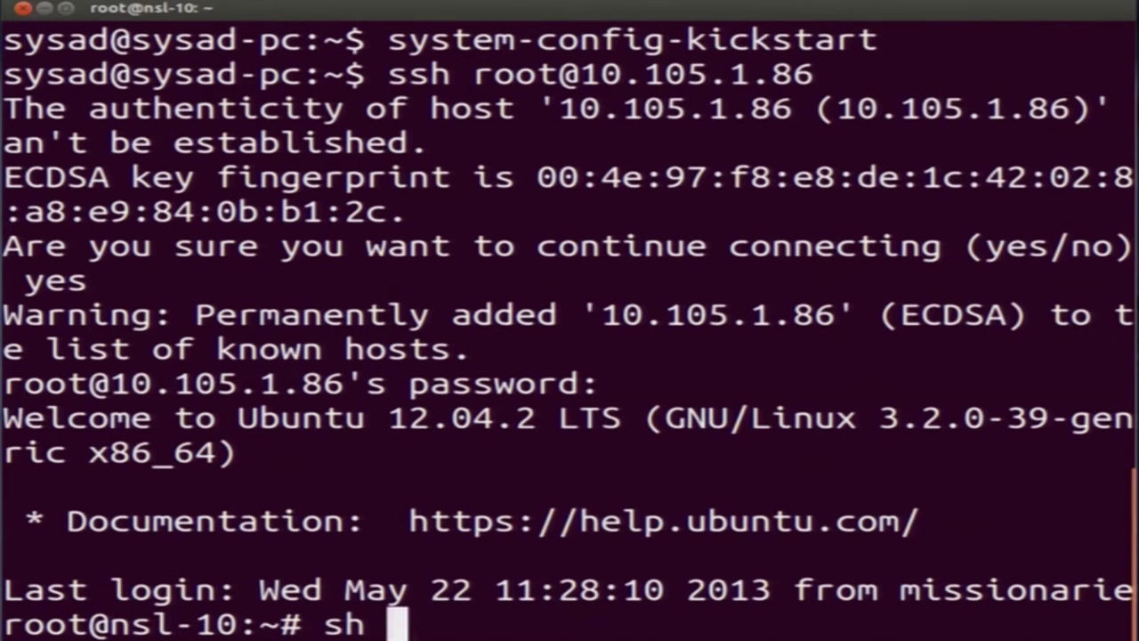
pyautogui.write('sh')
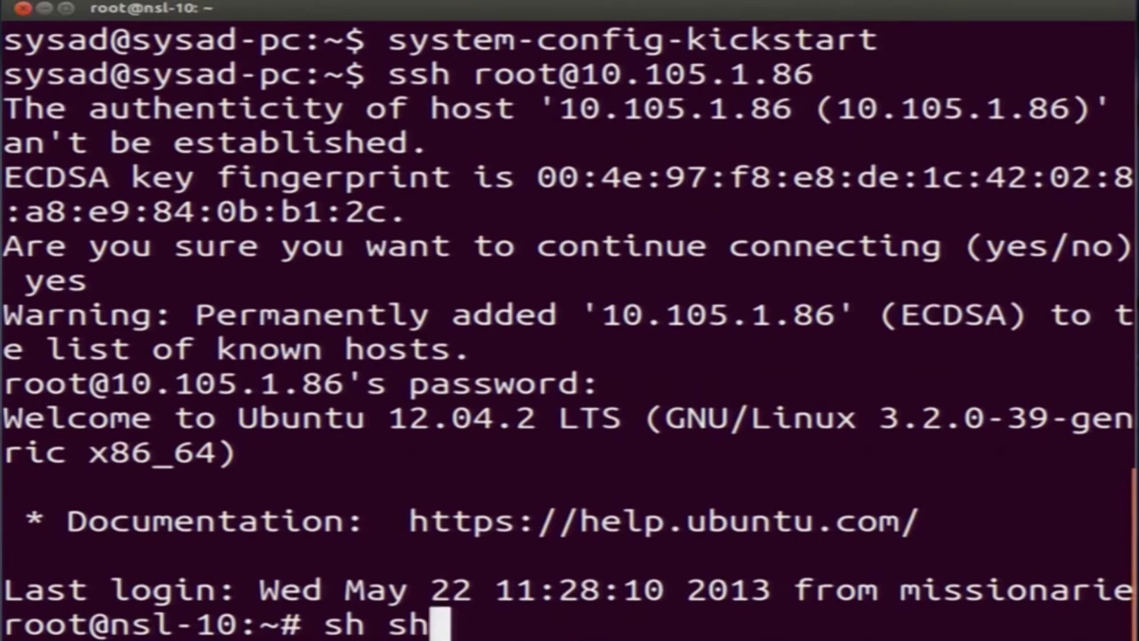
# Step: Run sh setupDeploymentServer.sh, which confirms packages are current and starts isc-dhcp-server
pyautogui.press('BackSpace')
pyautogui.press('BackSpace')
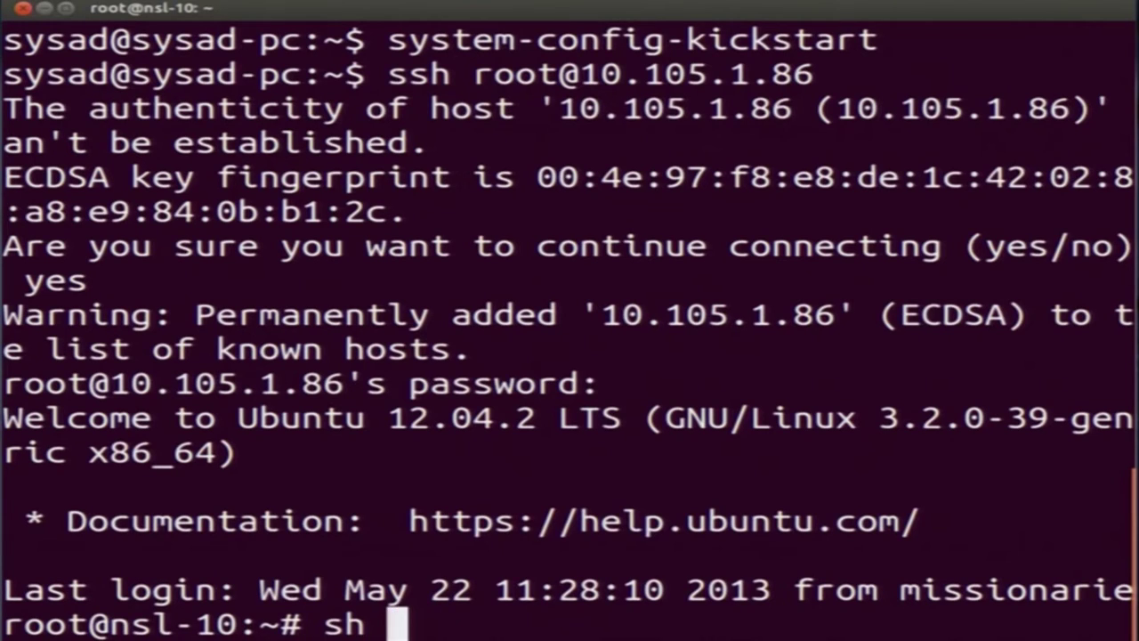
pyautogui.write('st')
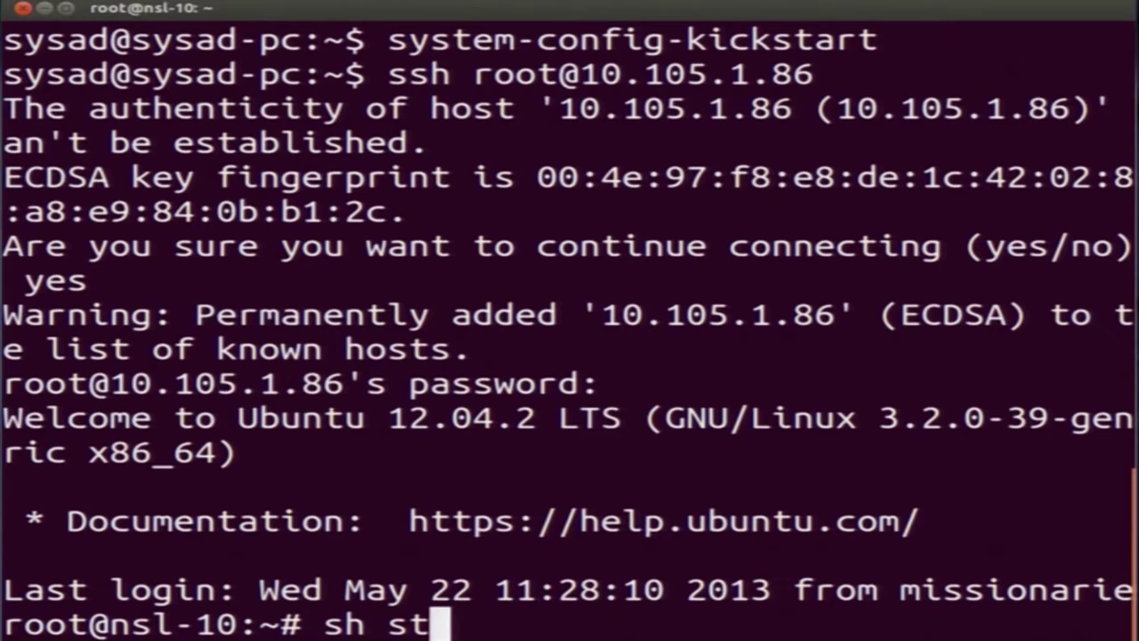
pyautogui.write('a')
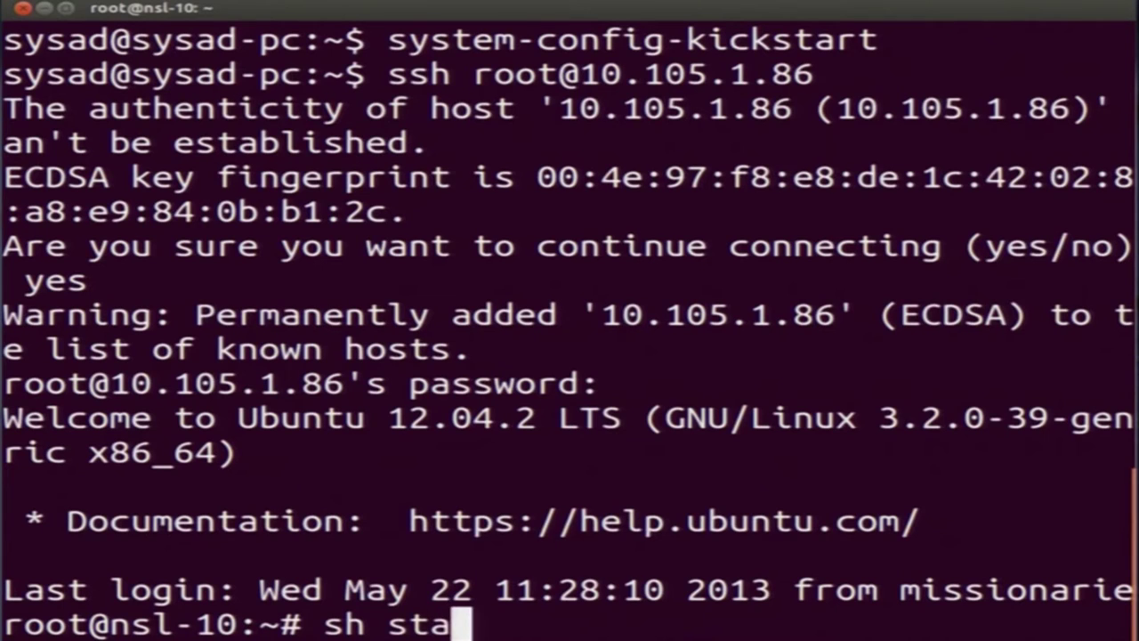
pyautogui.press('BackSpace')
pyautogui.press('BackSpace')
pyautogui.write('etup')
pyautogui.press('Tab')
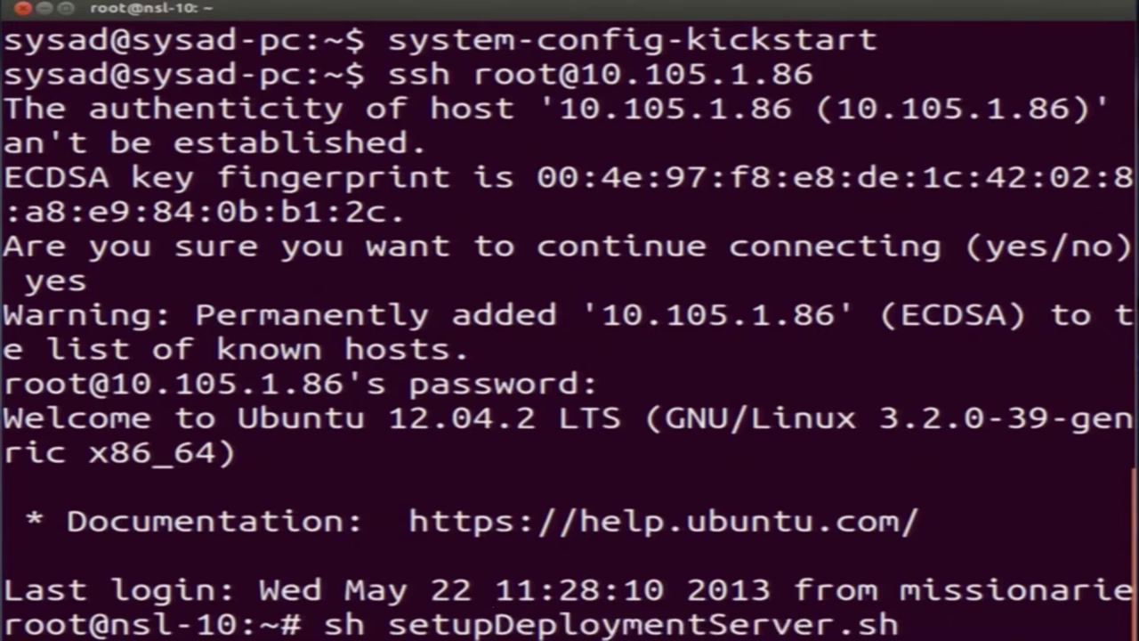
pyautogui.press('Return')
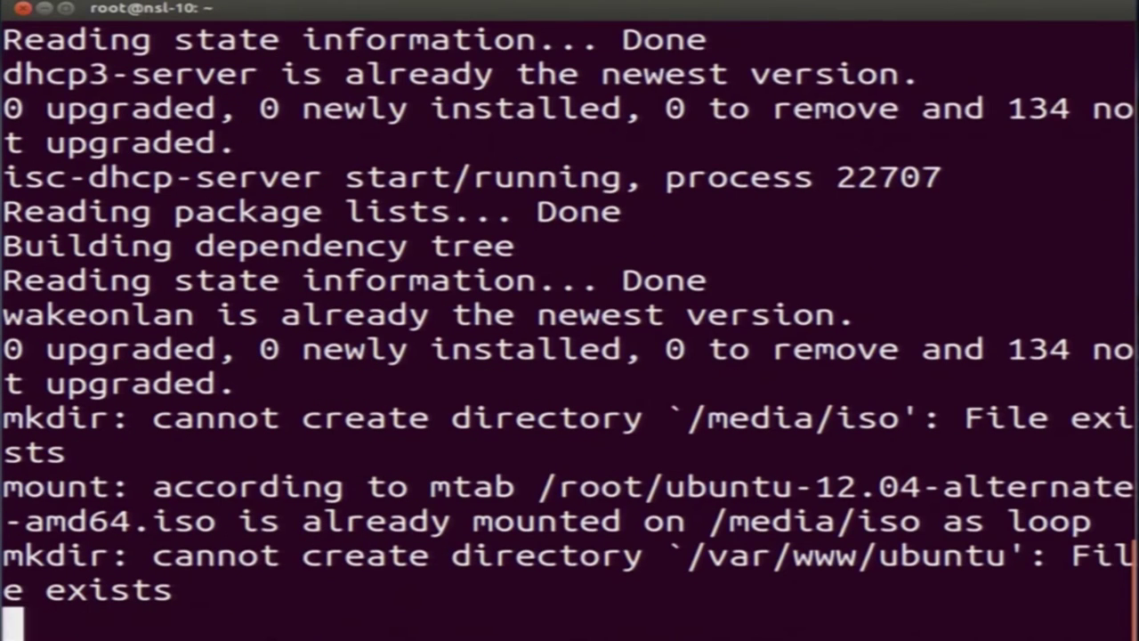
pyautogui.press('Return')
pyautogui.press('Return')
pyautogui.press('Return')
pyautogui.press('Return')
pyautogui.press('Return')
pyautogui.press('Return')
pyautogui.press('Return')
pyautogui.press('Return')
pyautogui.press('Return')
pyautogui.press('Return')
pyautogui.press('Return')
pyautogui.press('Return')
pyautogui.press('Return')
pyautogui.press('Return')
pyautogui.press('Return')
pyautogui.press('Return')
pyautogui.press('Return')
pyautogui.press('Return')
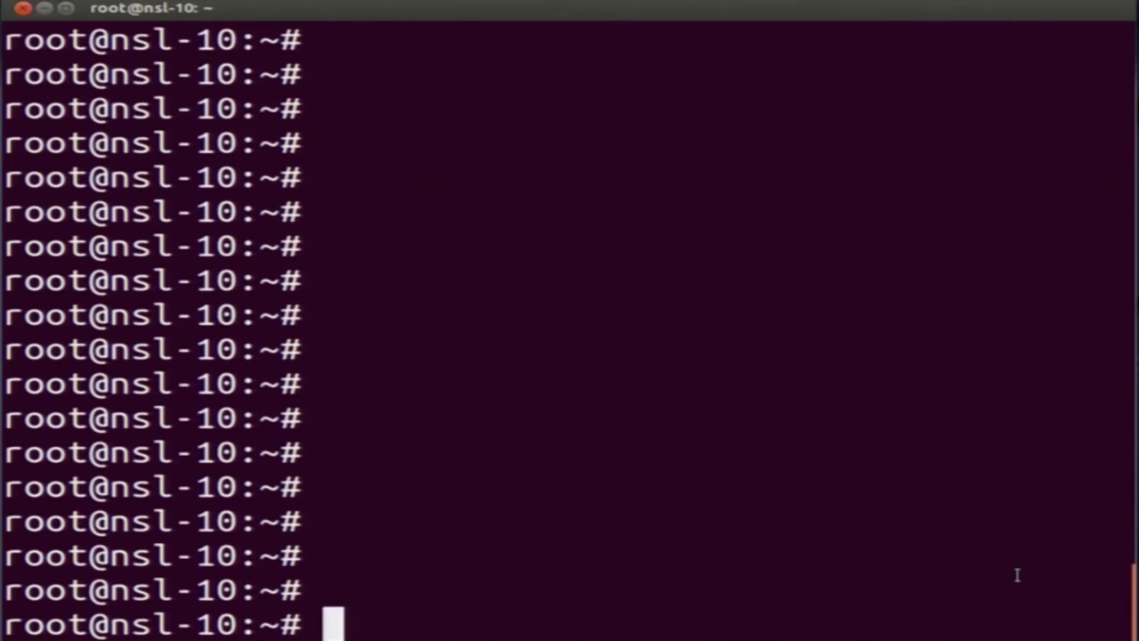
# Step: Log in as root with ssh -X to 10.105.12.190 and launch virt-manager
pyautogui.write('ssh')
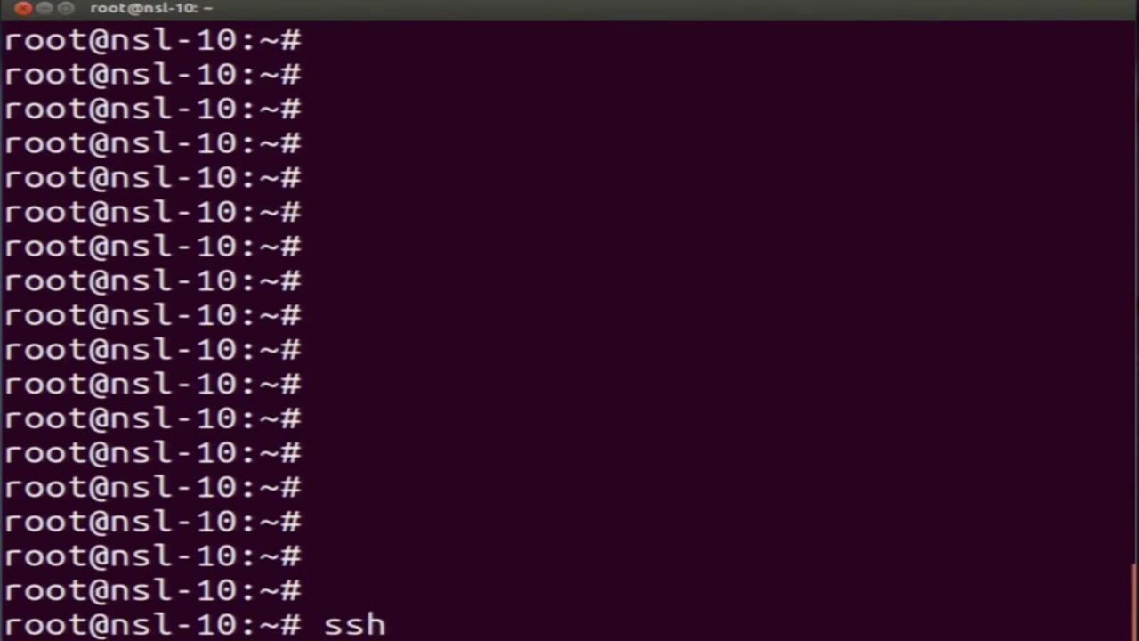
pyautogui.press('BackSpace')
pyautogui.press('BackSpace')
pyautogui.press('BackSpace')
pyautogui.press('BackSpace')
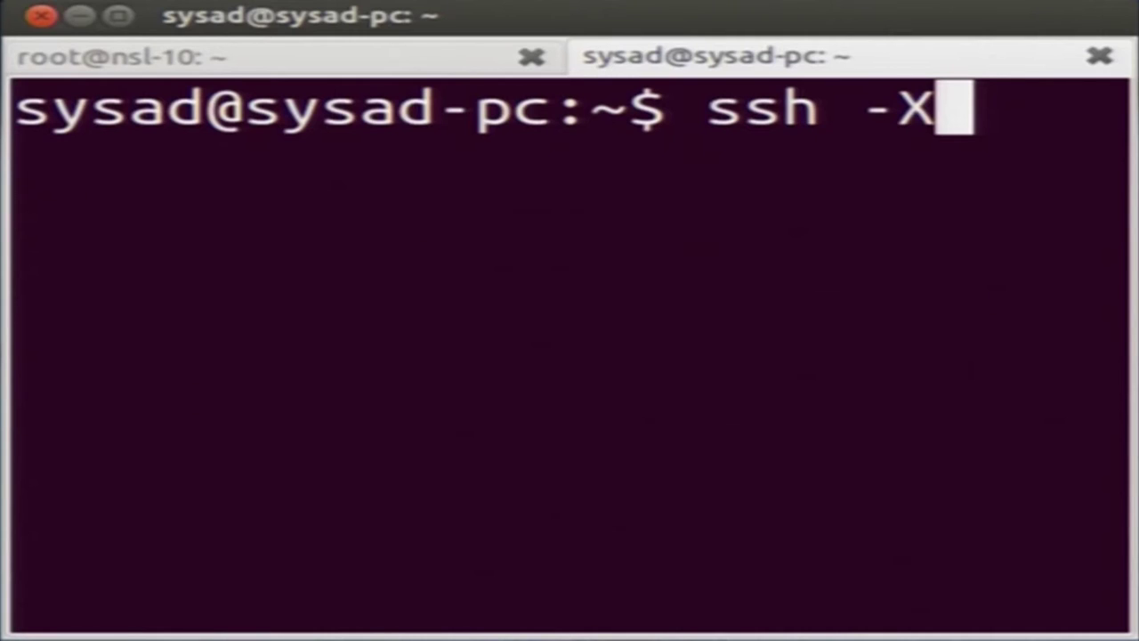
pyautogui.write('root@1')
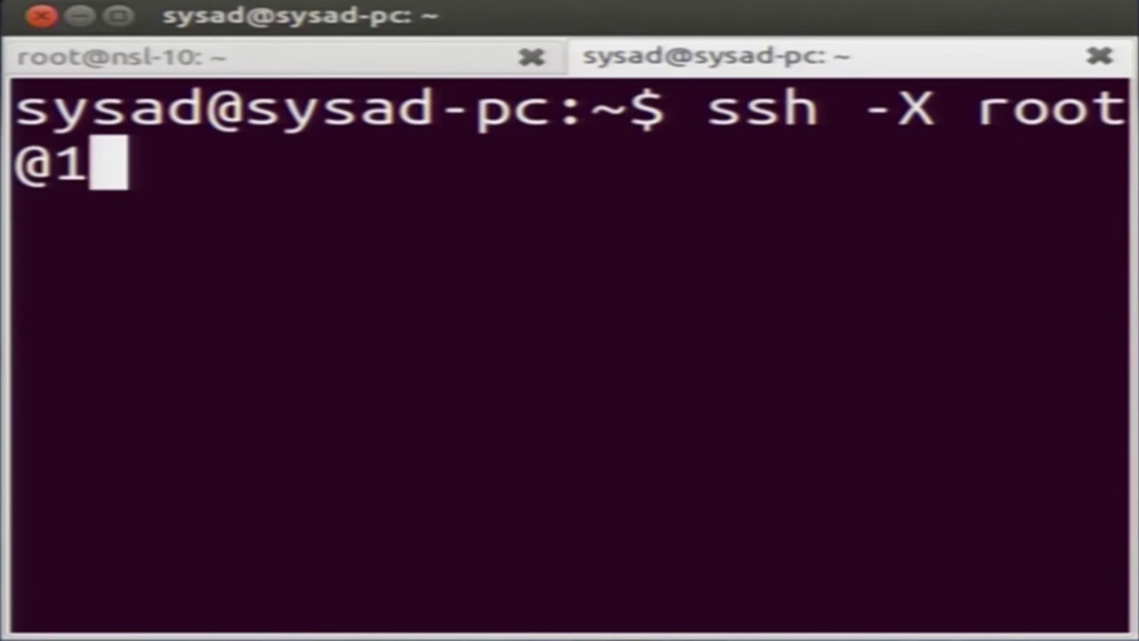
pyautogui.write('0.105.10')
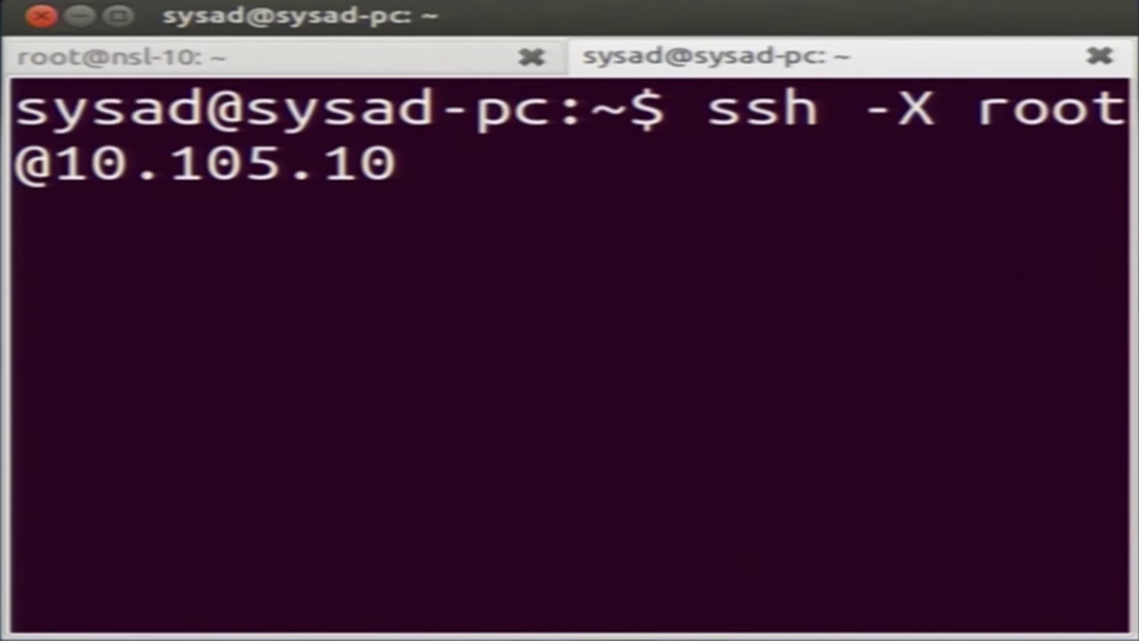
pyautogui.press('BackSpace')
pyautogui.write('2.190')
pyautogui.press('Return')
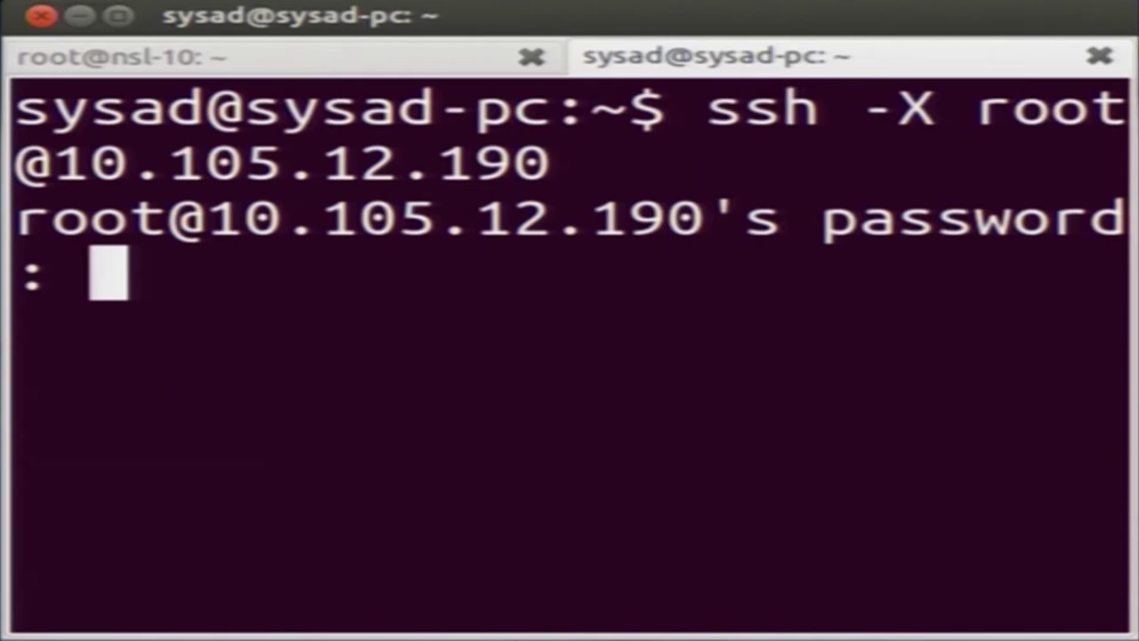
pyautogui.press('Return')
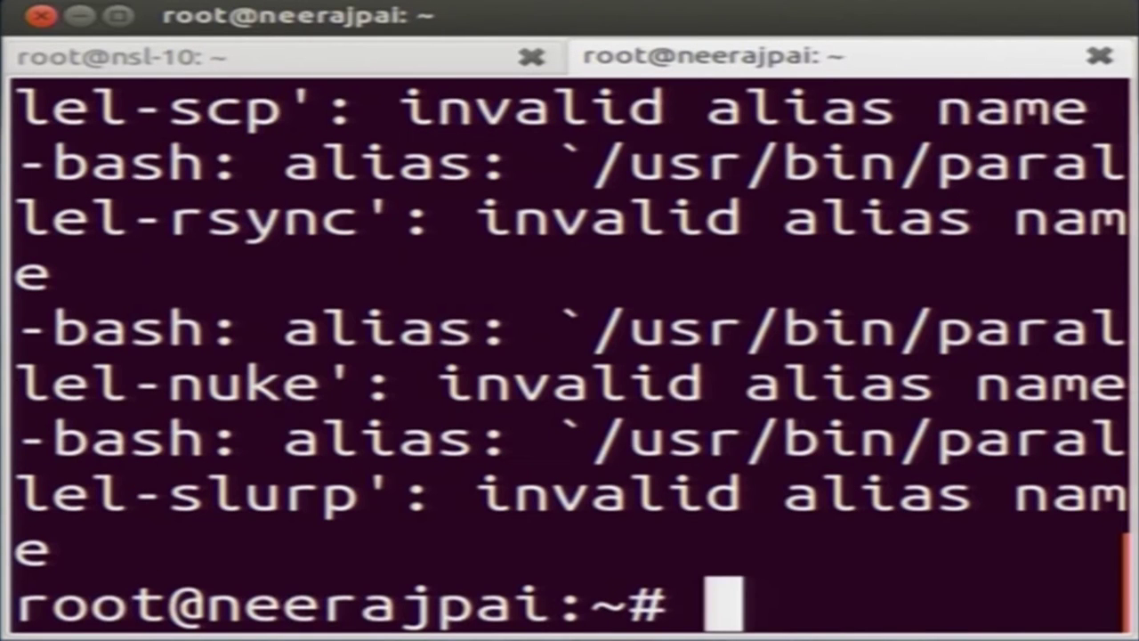
pyautogui.write('virt-manager')
pyautogui.press('Return')
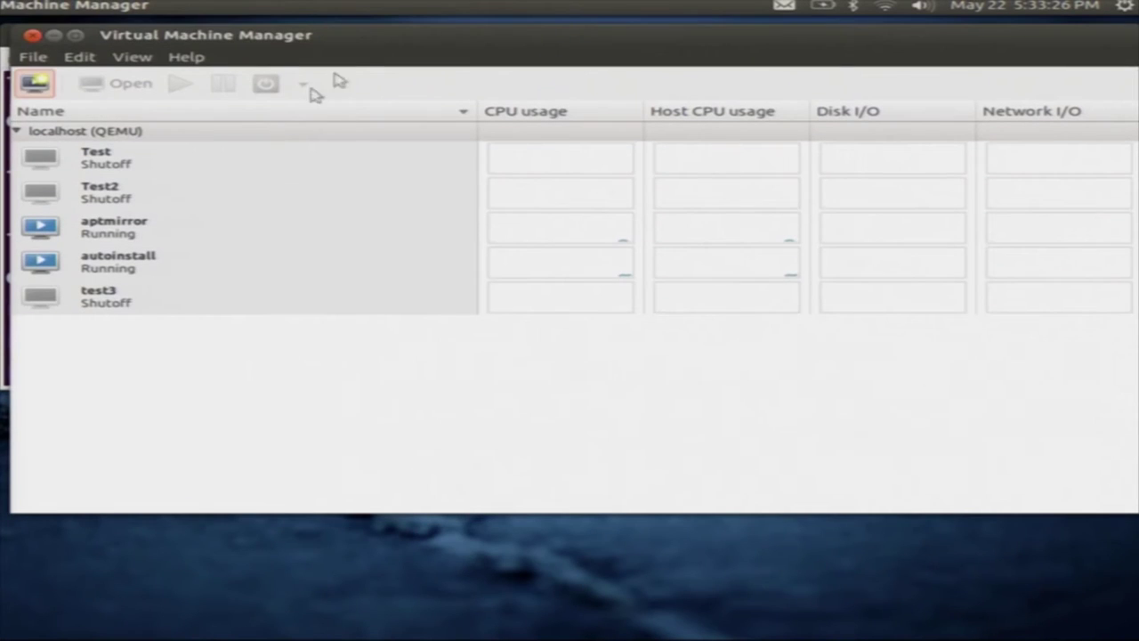
# Step: Start a new VM test4 with PXE boot, Generic OS, default memory/CPUs and an 8.0 GB disk
pyautogui.click(148, 307)
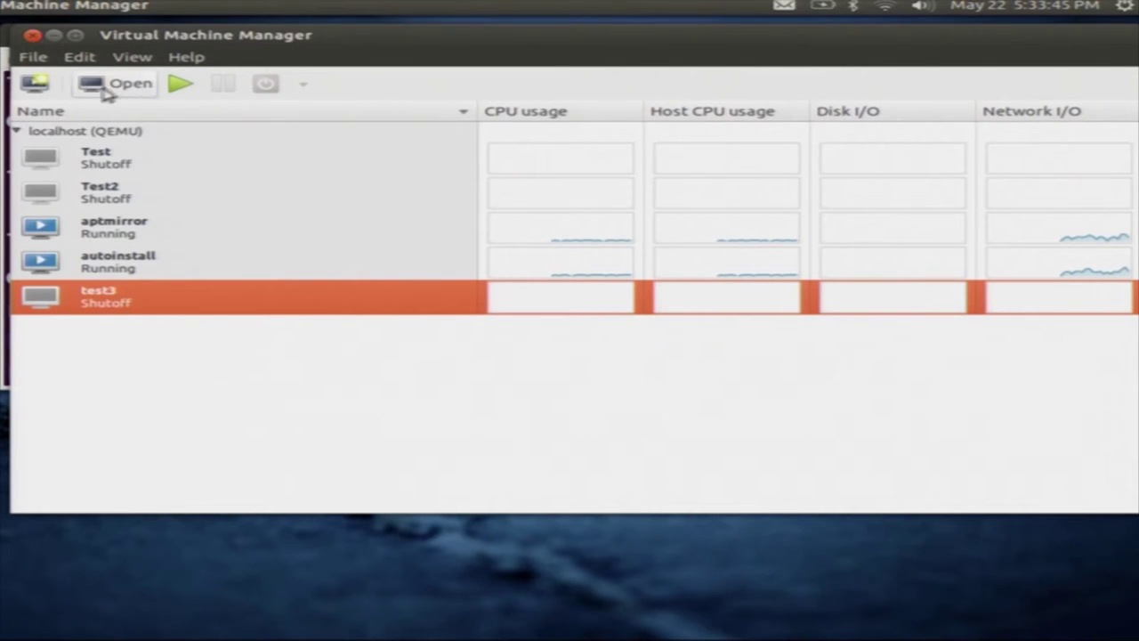
pyautogui.click(36, 85)
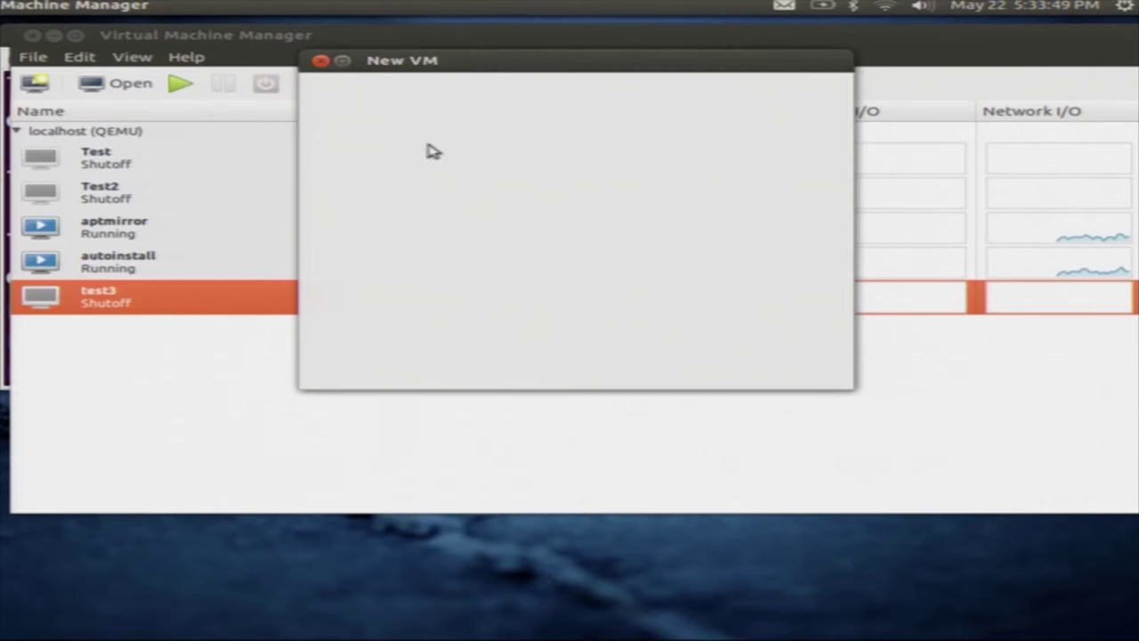
pyautogui.write('test4')
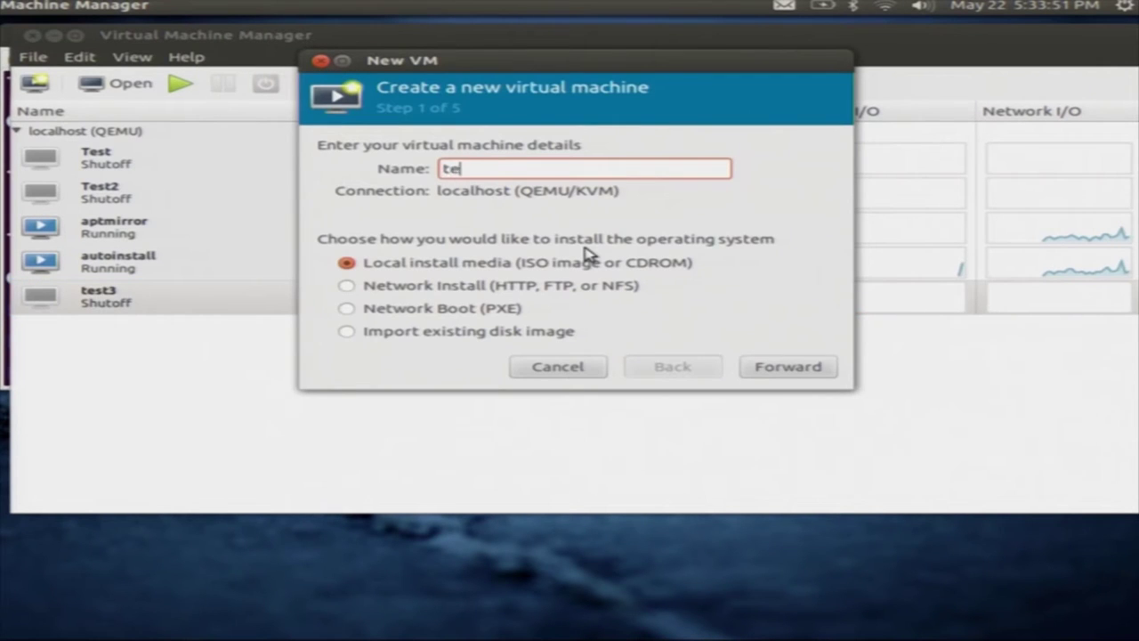
pyautogui.click(464, 312)
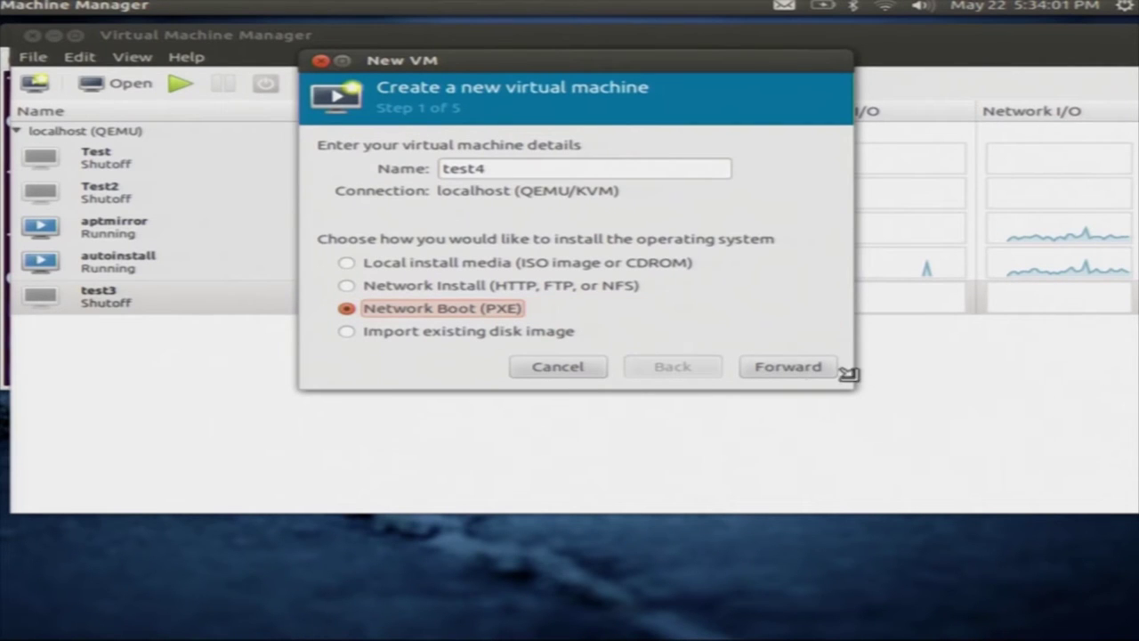
pyautogui.click(813, 369)
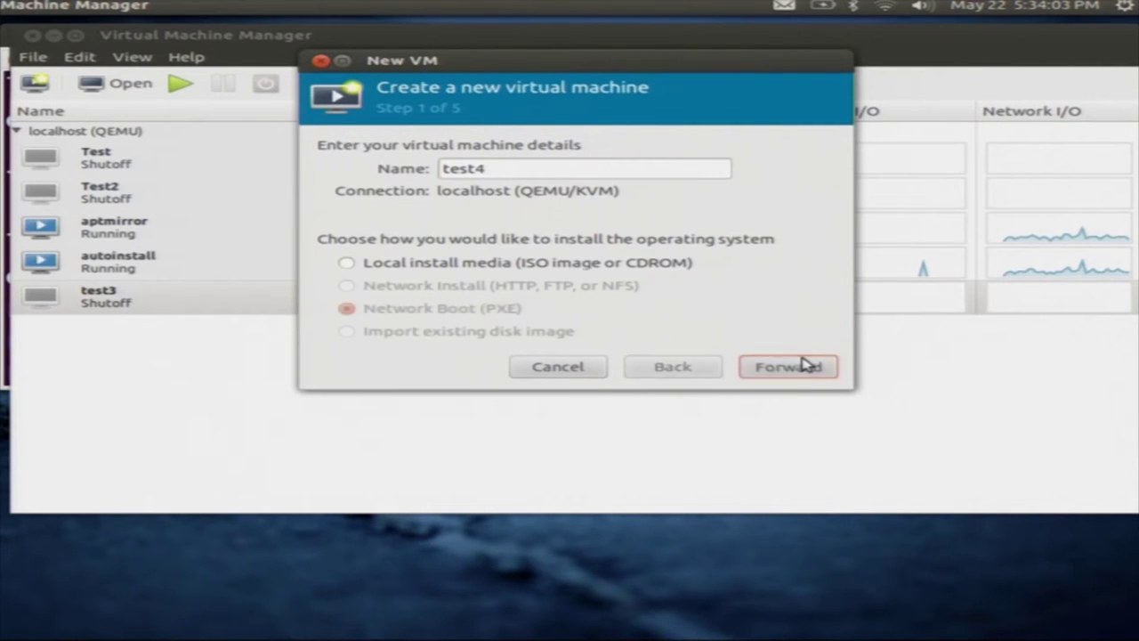
pyautogui.click(791, 371)
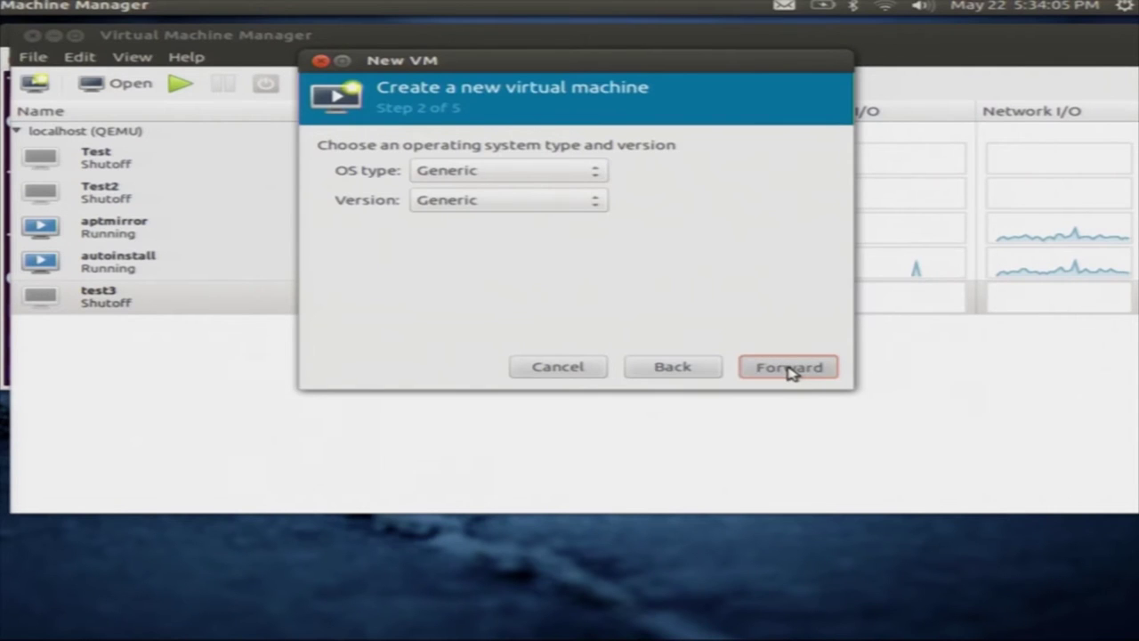
pyautogui.click(790, 368)
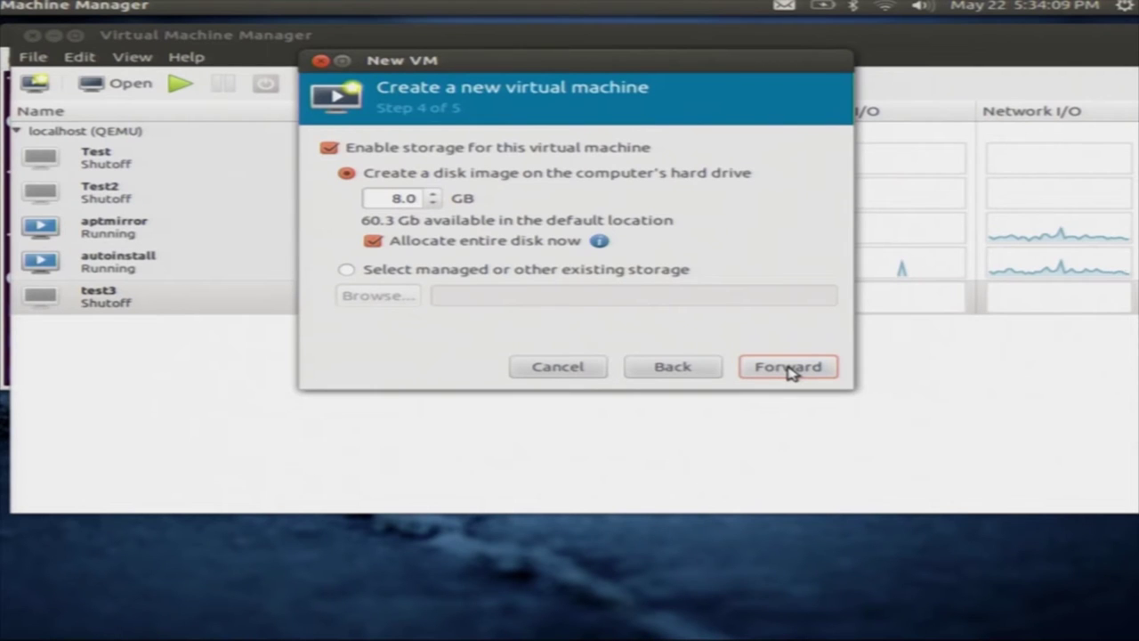
pyautogui.click(789, 369)
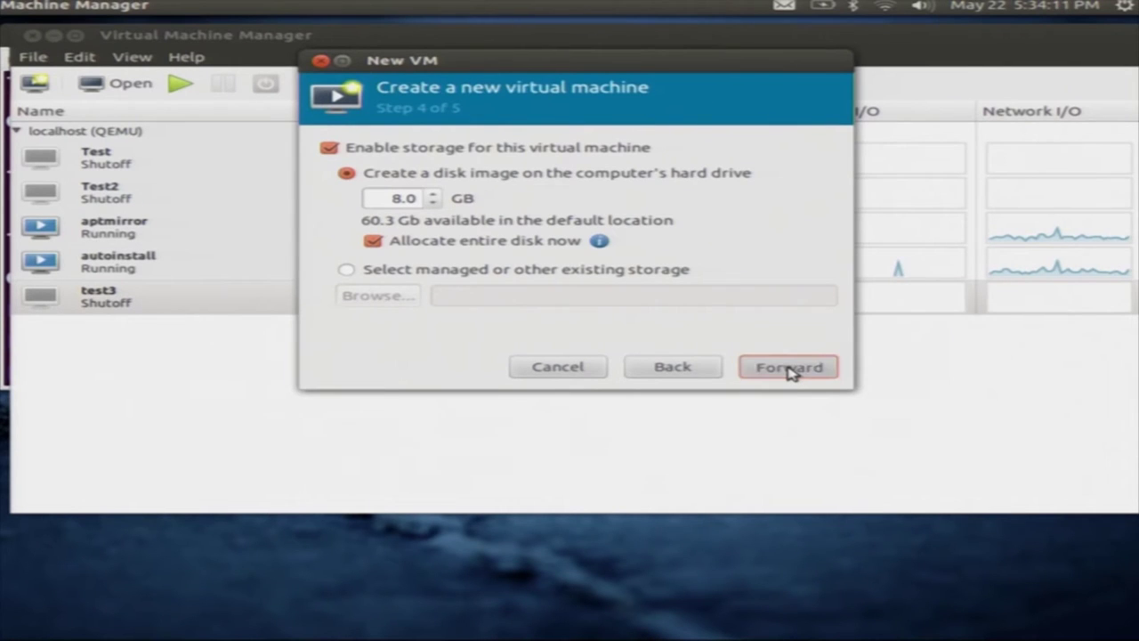
# Step: Set the VM's network to shared device br0 and finish creating it
pyautogui.click(581, 358)
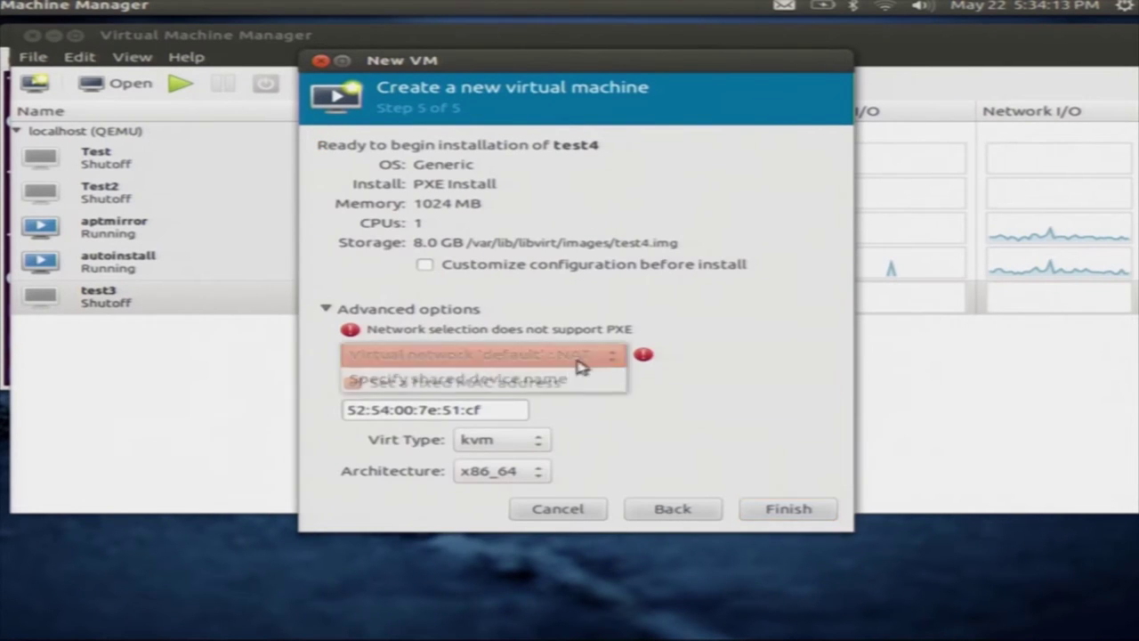
pyautogui.click(565, 380)
pyautogui.click(547, 386)
pyautogui.write('br0')
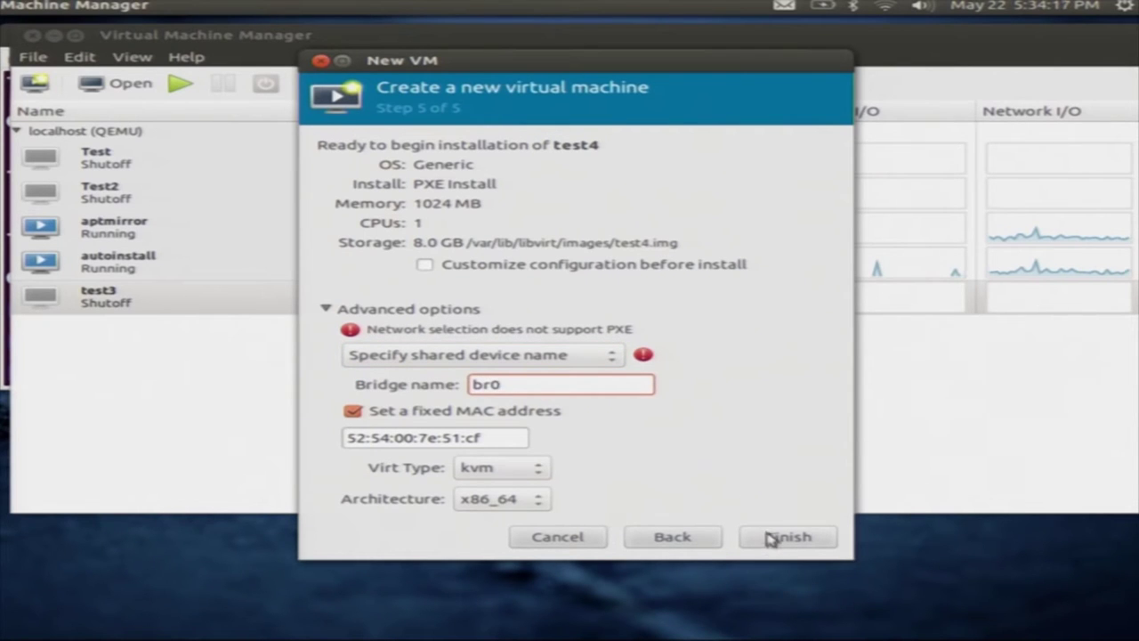
pyautogui.click(773, 544)
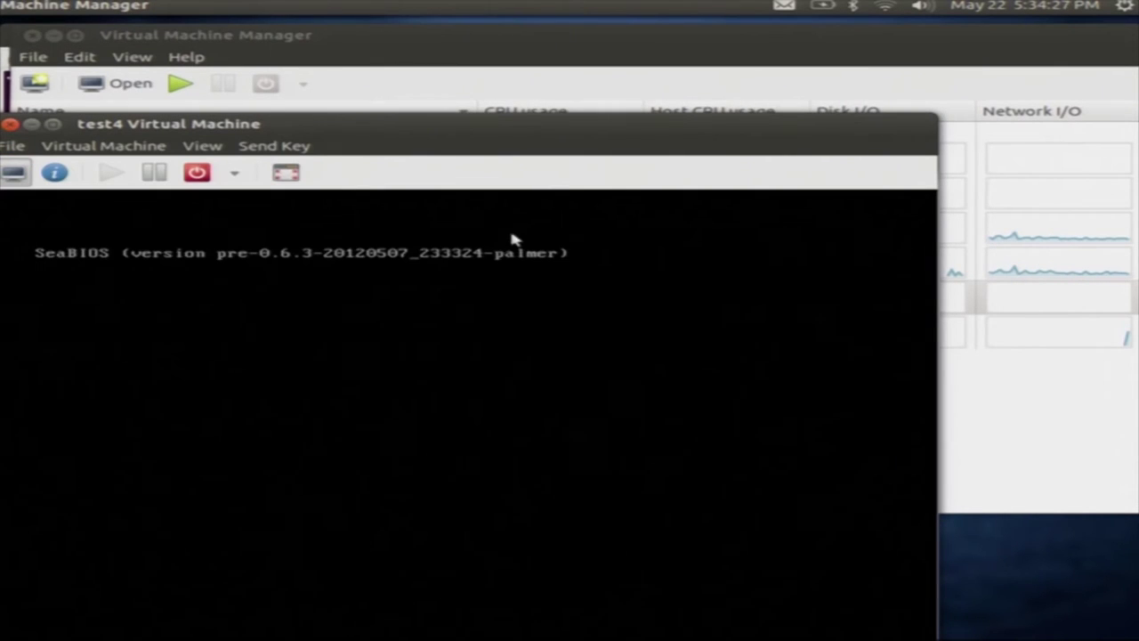
# Step: Boot the Install entry from test4's PXE boot menu so the Ubuntu installer starts loading
pyautogui.moveTo(537, 122); pyautogui.dragTo(549, 74)
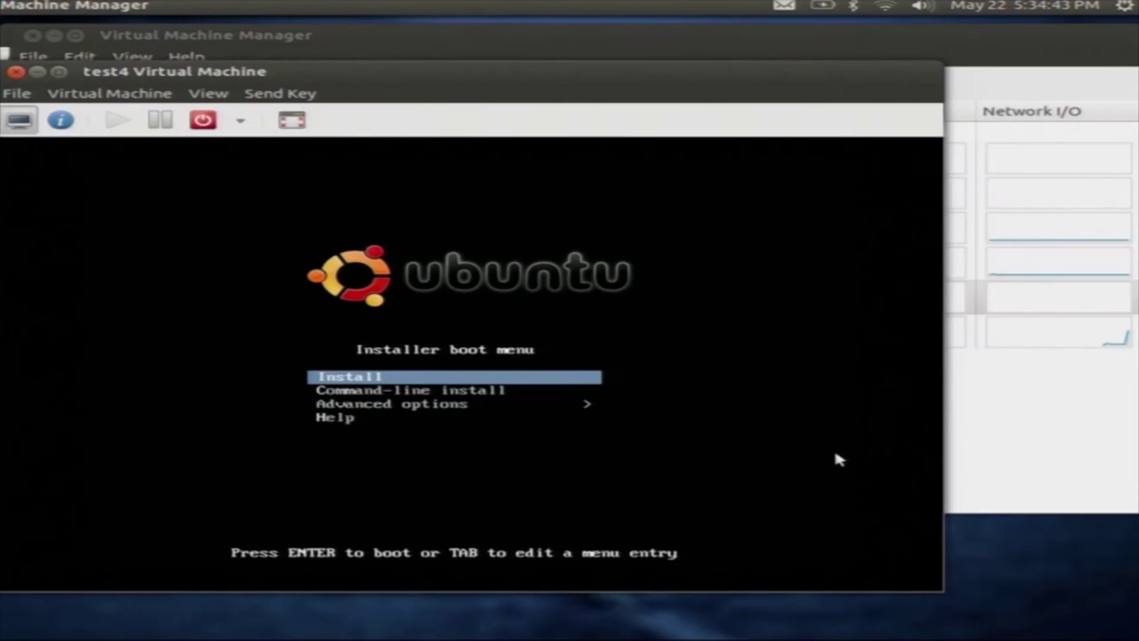
pyautogui.press('Down')
pyautogui.press('Down')
pyautogui.press('Up')
pyautogui.press('Up')
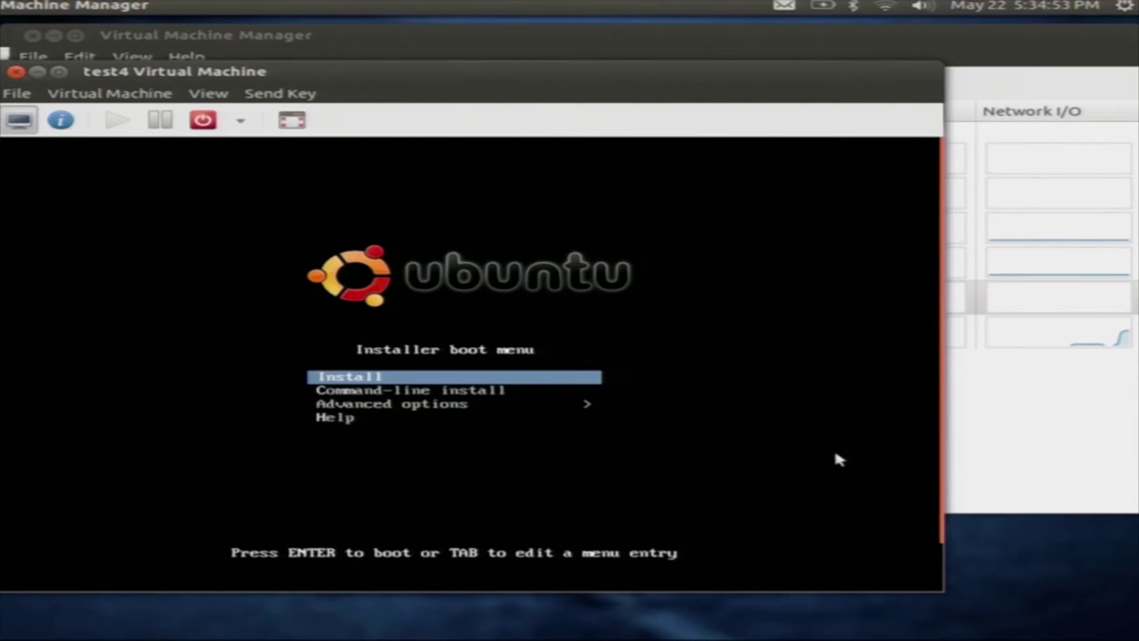
pyautogui.press('Return')
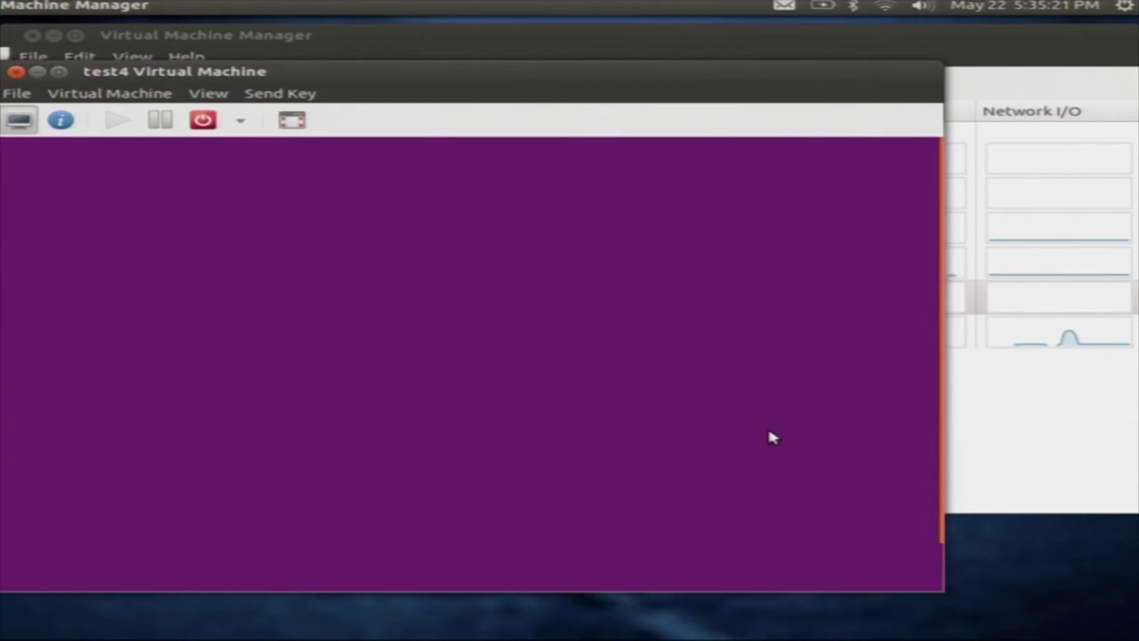
pyautogui.click(623, 320)
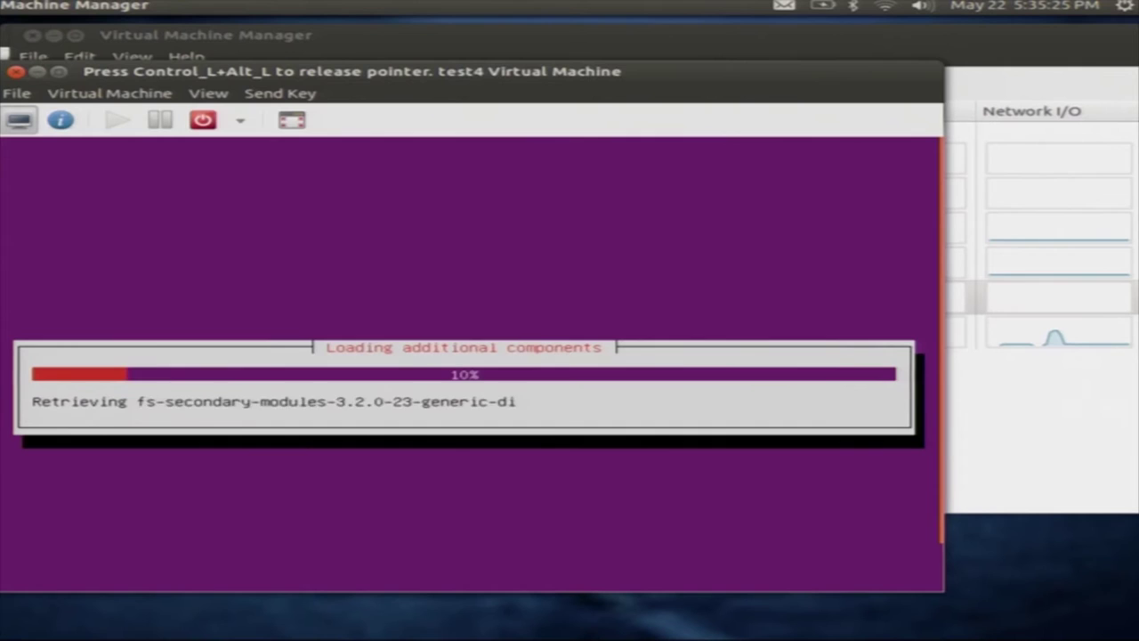
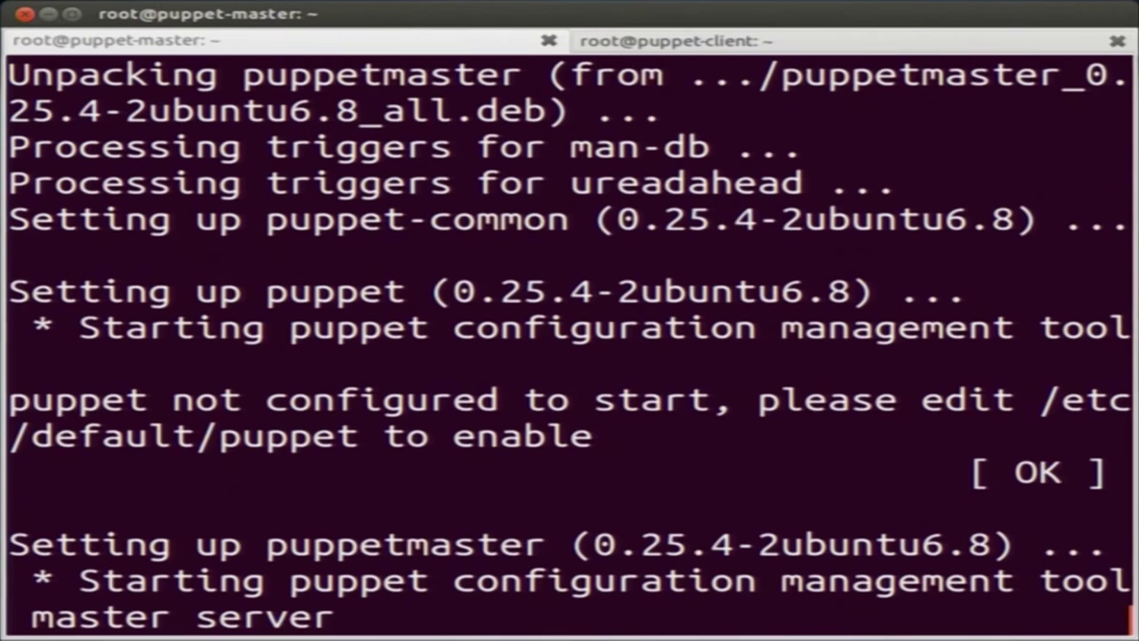
# Step: Go to /etc/puppet/manifests on the master and list its contents
pyautogui.write('cd /etc/puppet/')
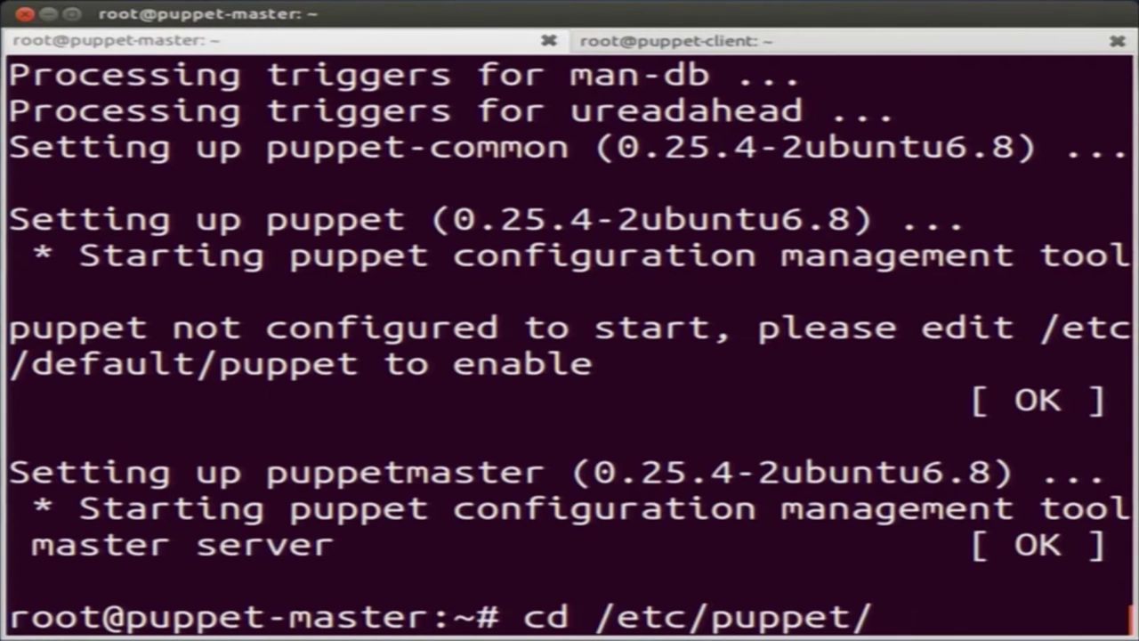
pyautogui.press('Return')
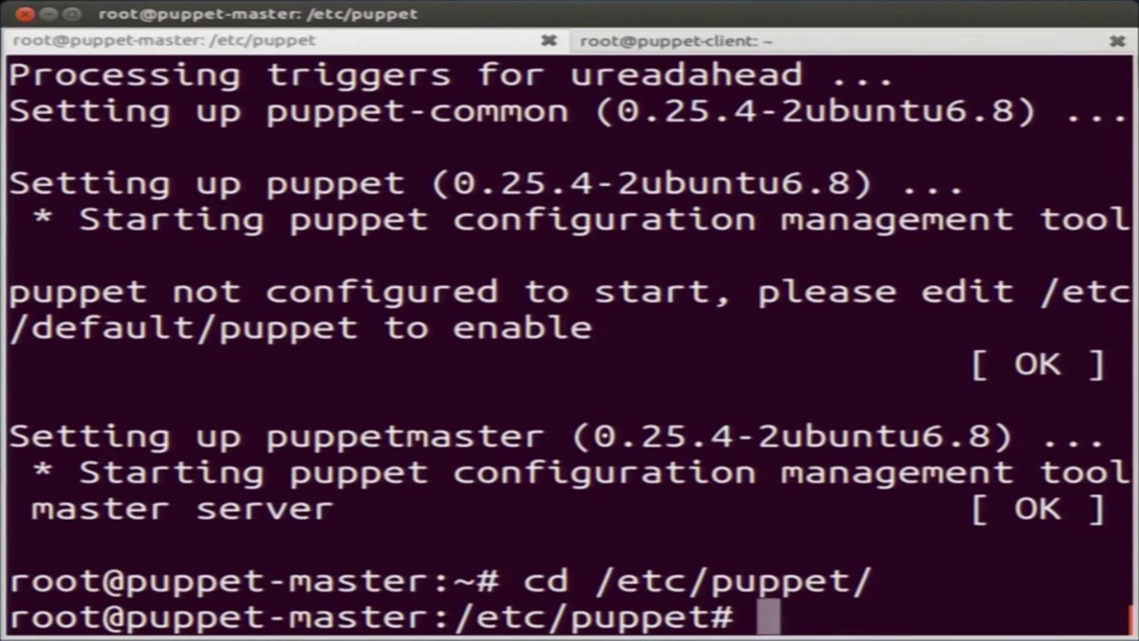
pyautogui.write('cd ma')
pyautogui.press('Tab')
pyautogui.write('ni')
pyautogui.press('BackSpace')
pyautogui.press('BackSpace')
pyautogui.press('Return')
pyautogui.write('ls')
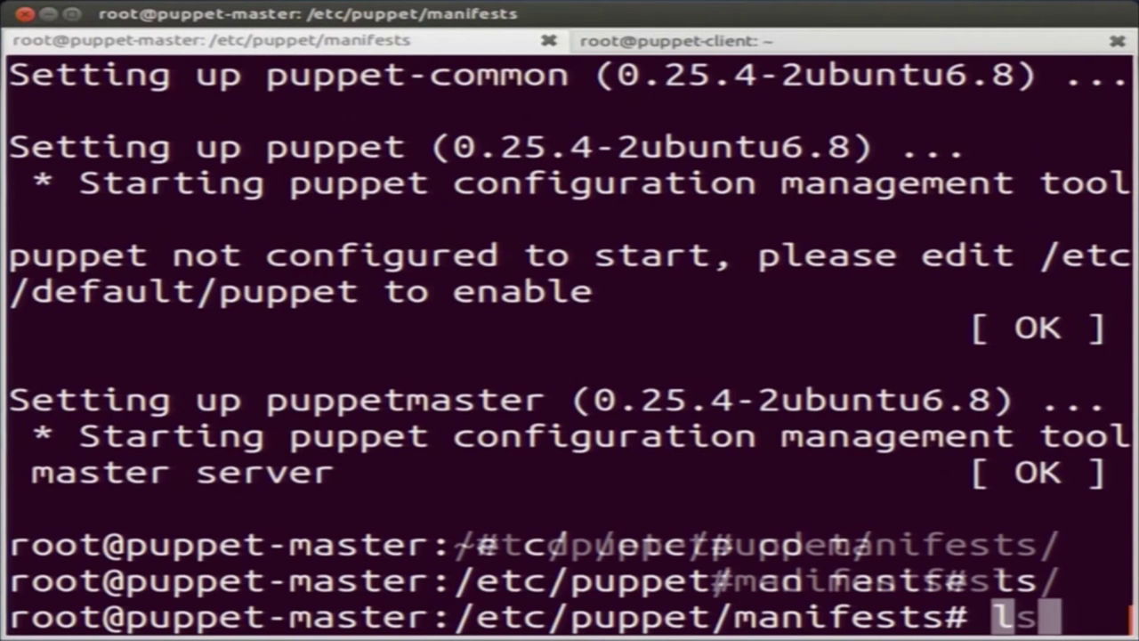
pyautogui.press('Return')
# Step: Start a new site.pp file in vi, in insert mode
pyautogui.write('vi s')
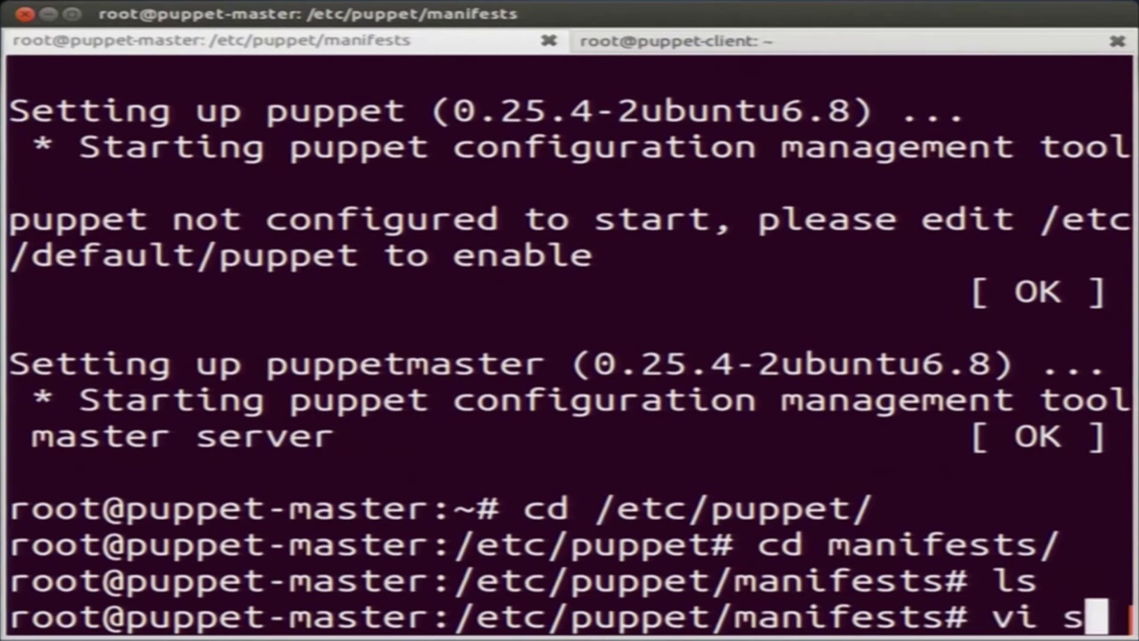
pyautogui.write('ite.pp')
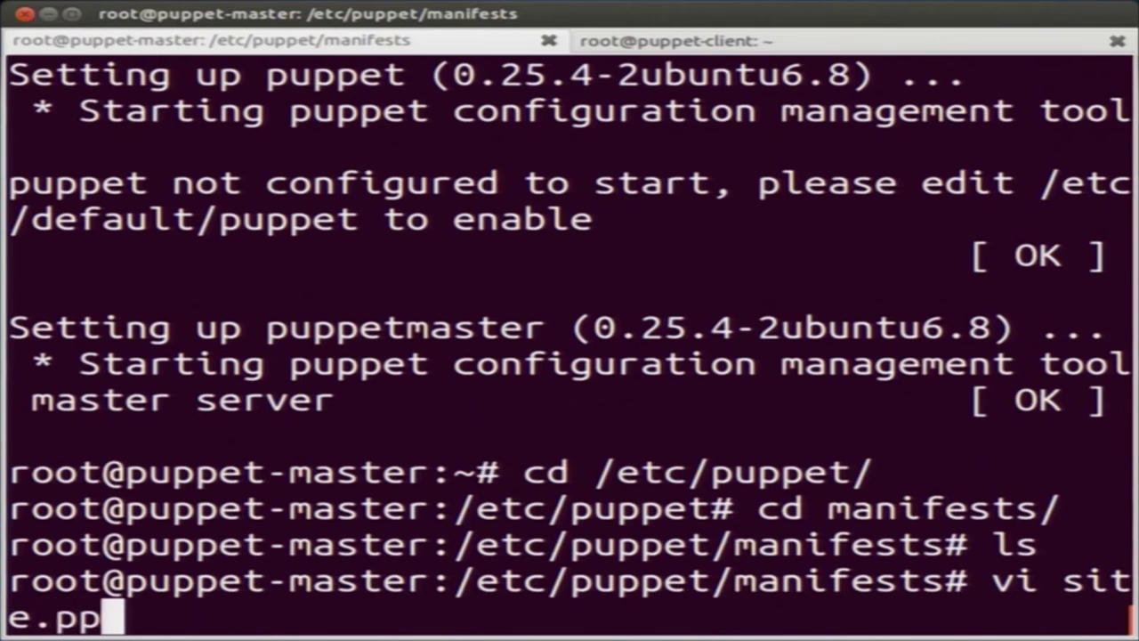
pyautogui.press('Return')
pyautogui.press('i')
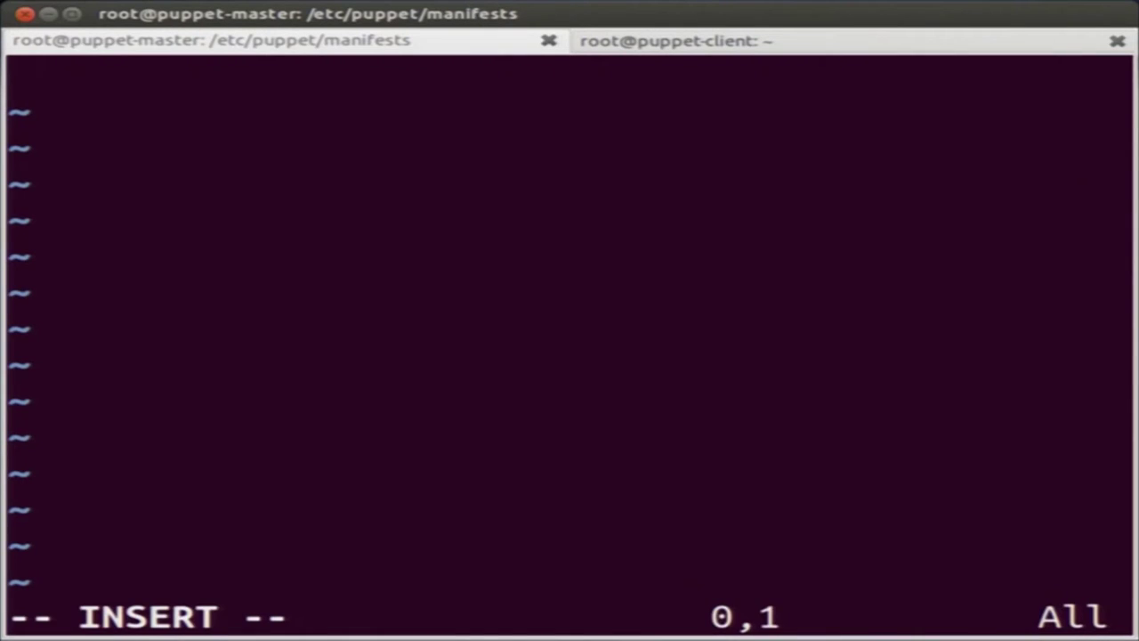
# Step: Write a node 'puppet-client.cse.iitb.ac.in' { } block with the closing brace on its own line
pyautogui.write('nodev')
pyautogui.press('BackSpace')
pyautogui.press('BackSpace')
pyautogui.write("'puppet-client.cse.iitb.a")
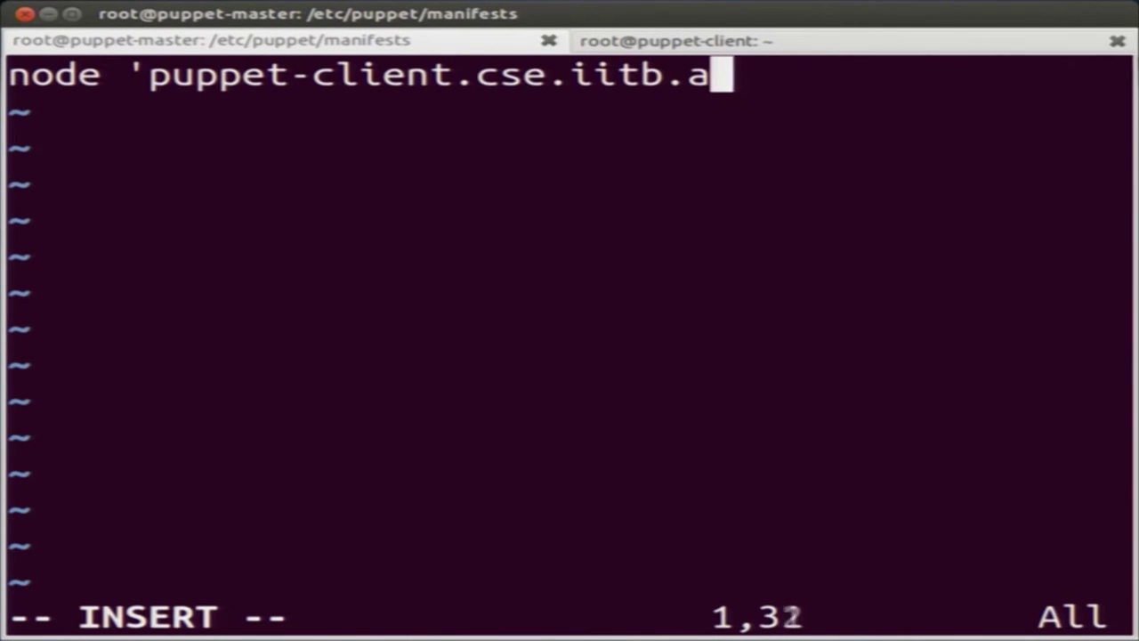
pyautogui.write("c.in' ")
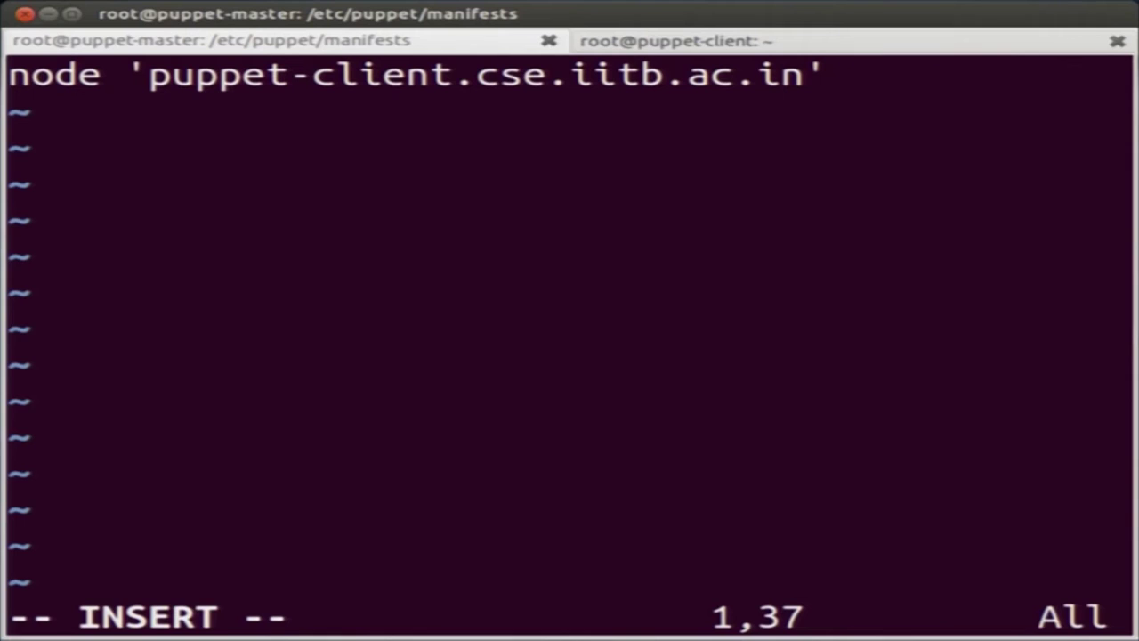
pyautogui.write('{')
pyautogui.press('Return')
pyautogui.write('}')
pyautogui.press('Return')
pyautogui.press('BackSpace')
pyautogui.press('Left')
pyautogui.press('Return')
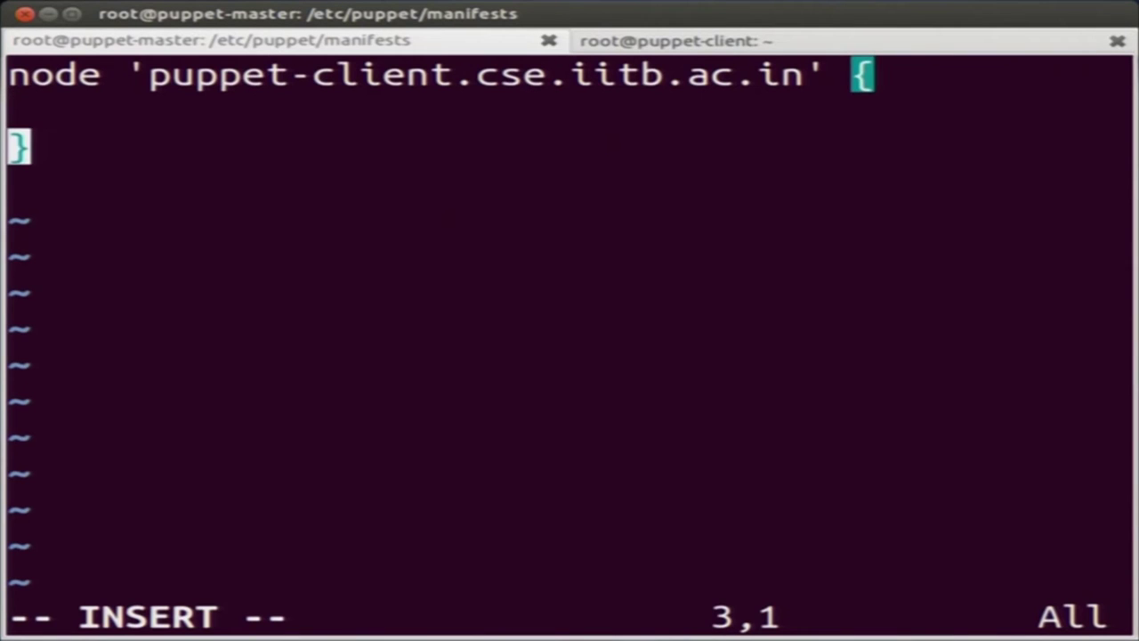
pyautogui.press('Right')
pyautogui.press('Return')
# Step: Remove the stray extra line and save site.pp with :wq
pyautogui.write('dd')
pyautogui.press('BackSpace')
pyautogui.press('Escape')
pyautogui.press('d')
pyautogui.press('d')
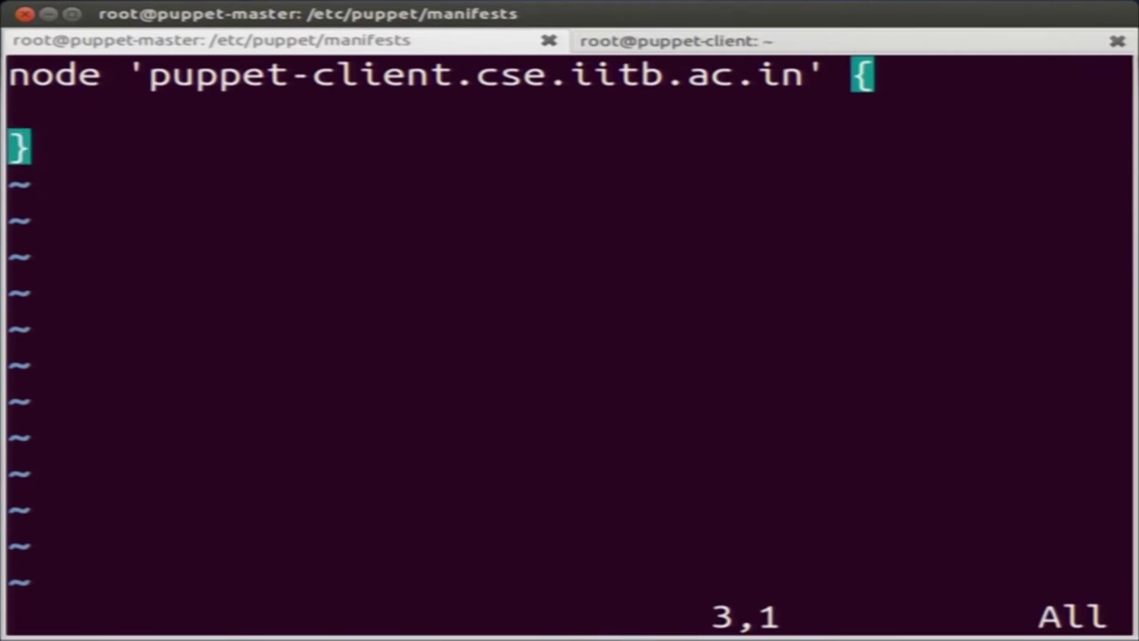
pyautogui.write(':wq')
pyautogui.press('Return')
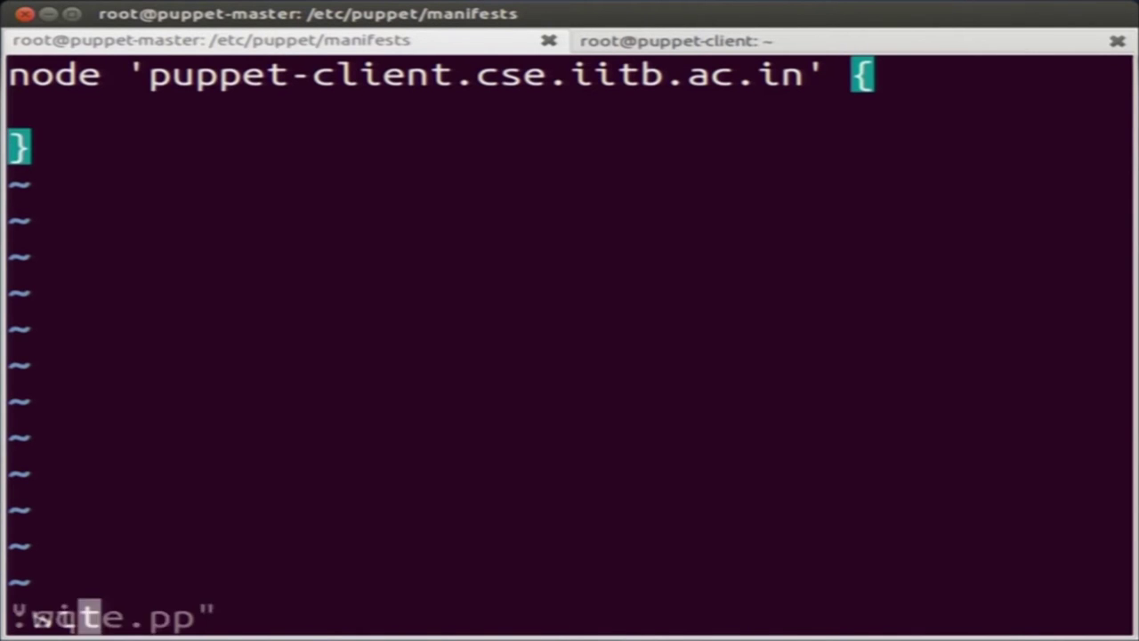
# Step: Open /etc/default/puppet on the master and change START=no to START=yes
pyautogui.write('vi /etc/f')
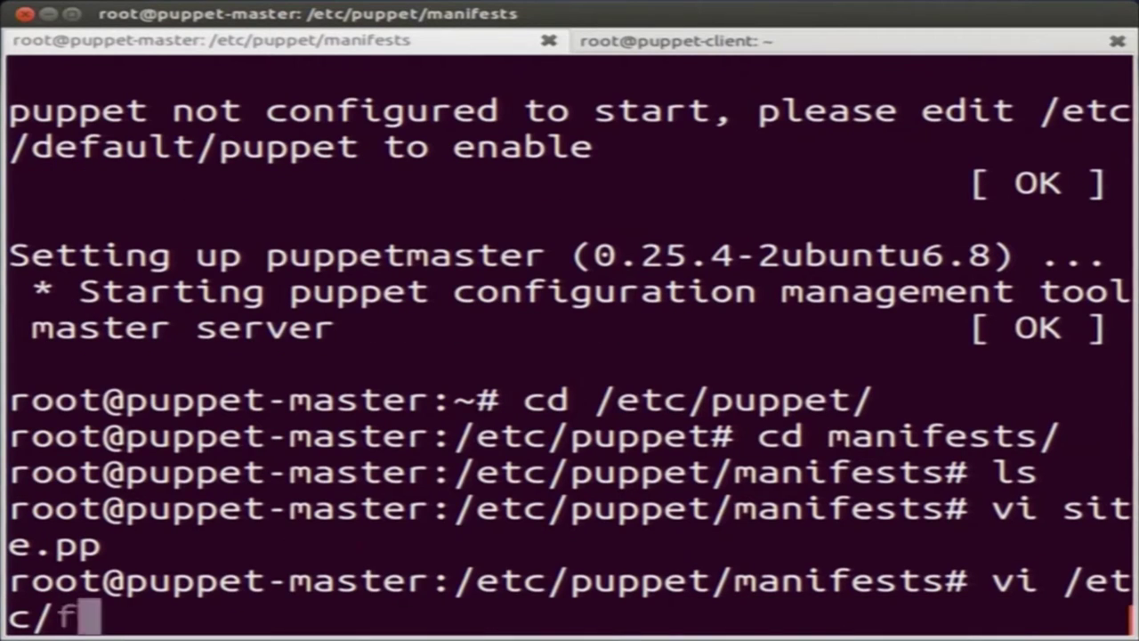
pyautogui.press('BackSpace')
pyautogui.write('def')
pyautogui.press('Tab')
pyautogui.write('puppet')
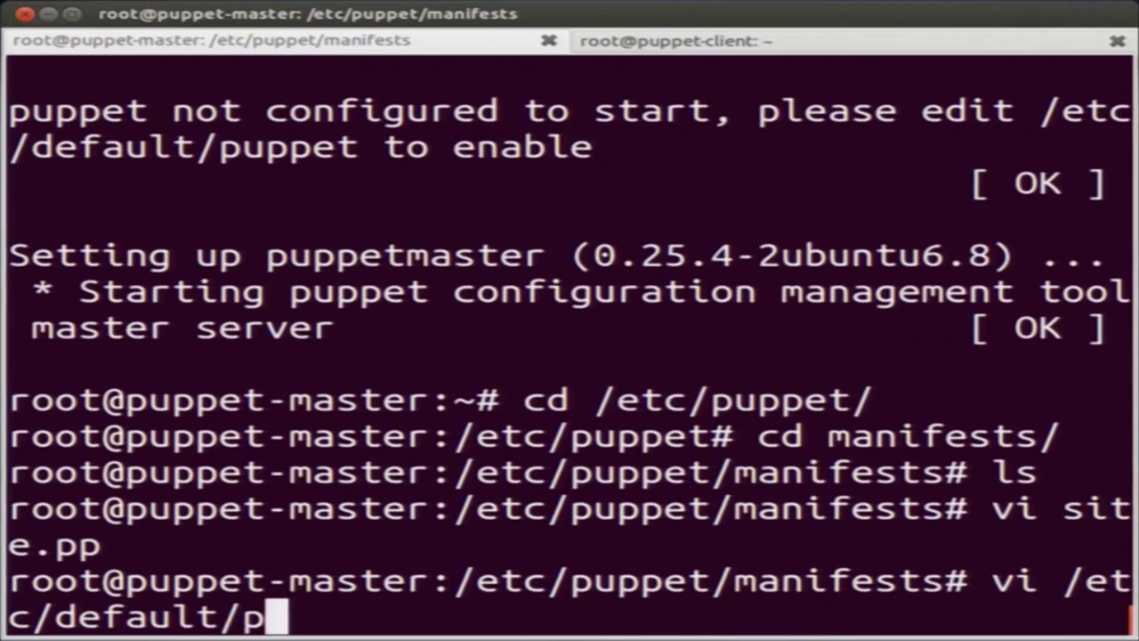
pyautogui.press('Return')
pyautogui.press('Down')
pyautogui.press('Down')
pyautogui.press('Down')
pyautogui.press('Right')
pyautogui.press('Right')
pyautogui.press('Right')
pyautogui.press('Right')
pyautogui.press('Right')
pyautogui.press('Right')
pyautogui.press('Right')
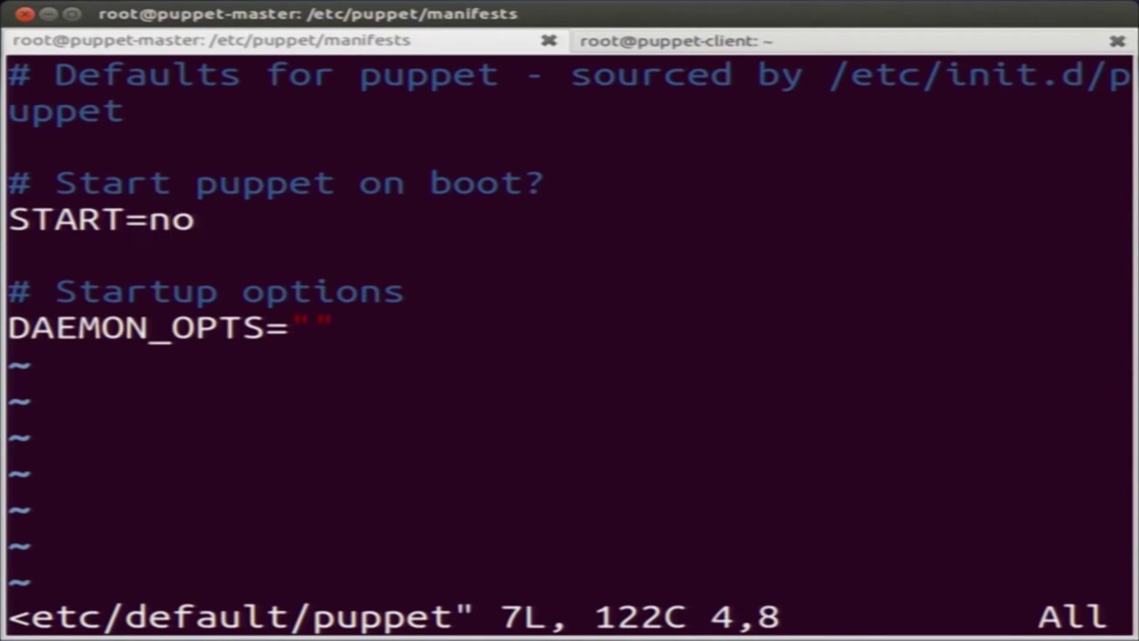
pyautogui.press('Left')
pyautogui.write('iyes')
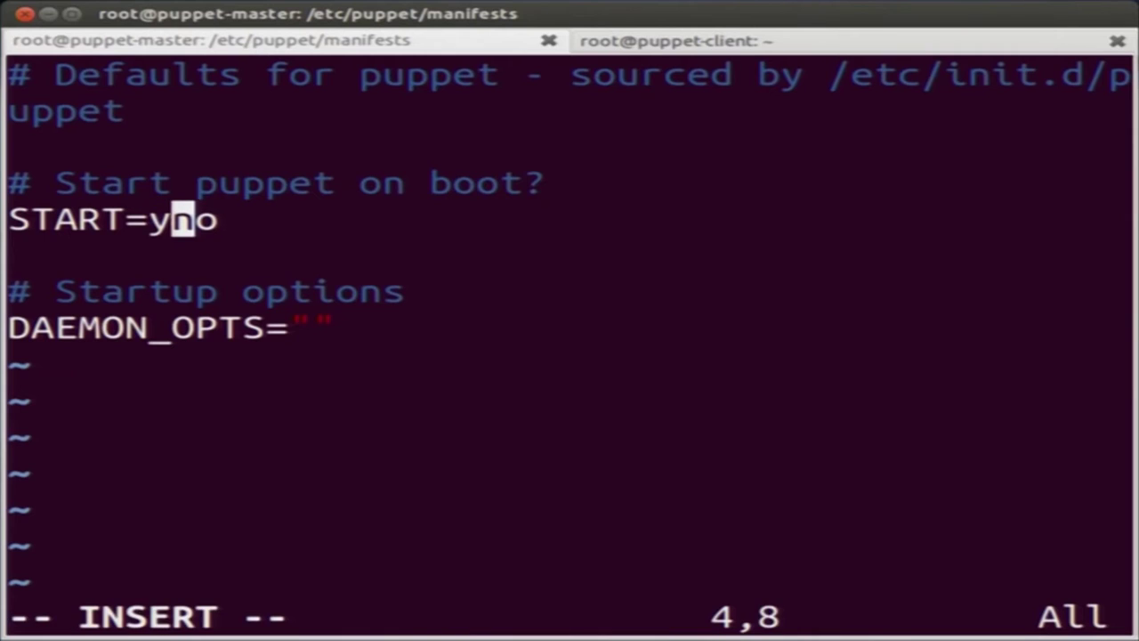
pyautogui.press('Delete')
pyautogui.press('Delete')
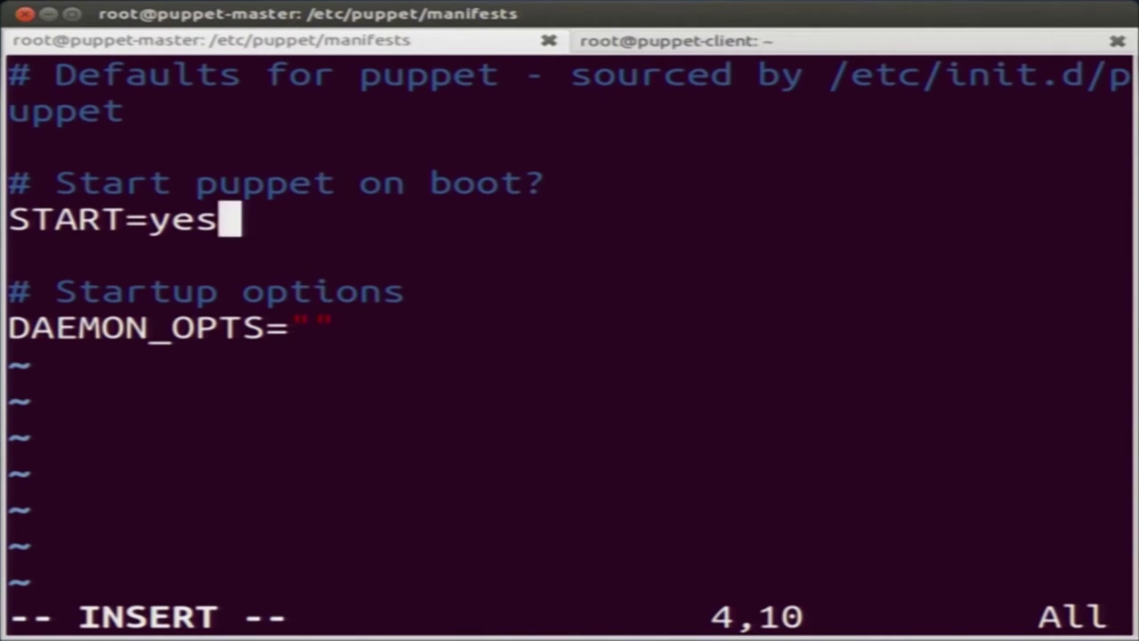
# Step: Save the defaults file and run /etc/init.d/puppetmaster restart
pyautogui.press('Escape')
pyautogui.write(':wq')
pyautogui.press('Return')
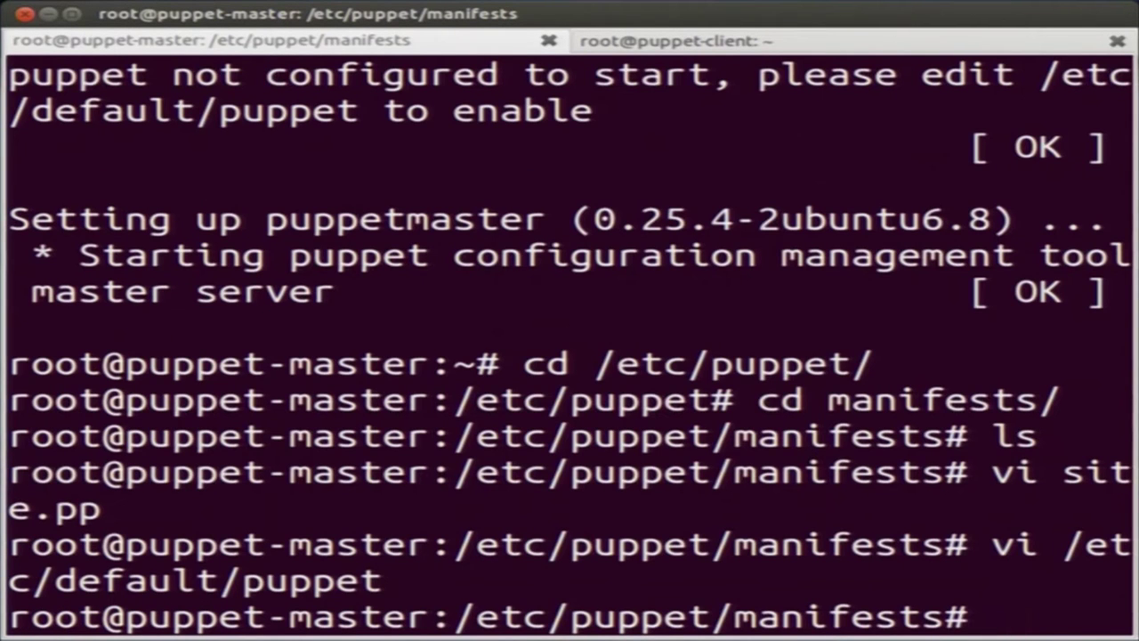
pyautogui.write('/etc/')
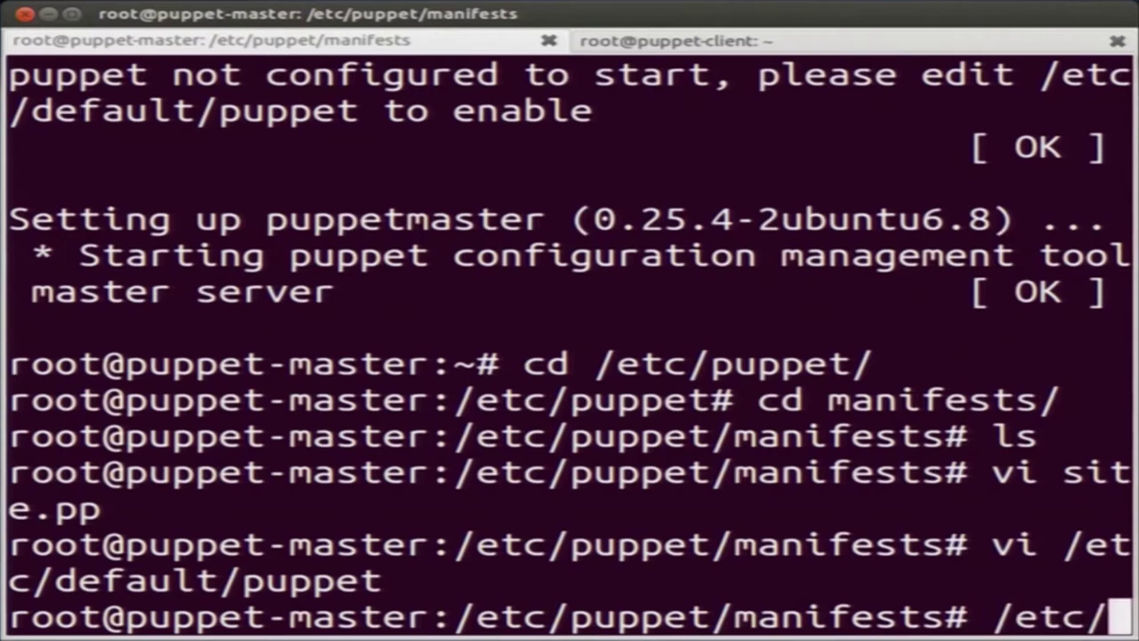
pyautogui.write('init.d/puppetmaster restart')
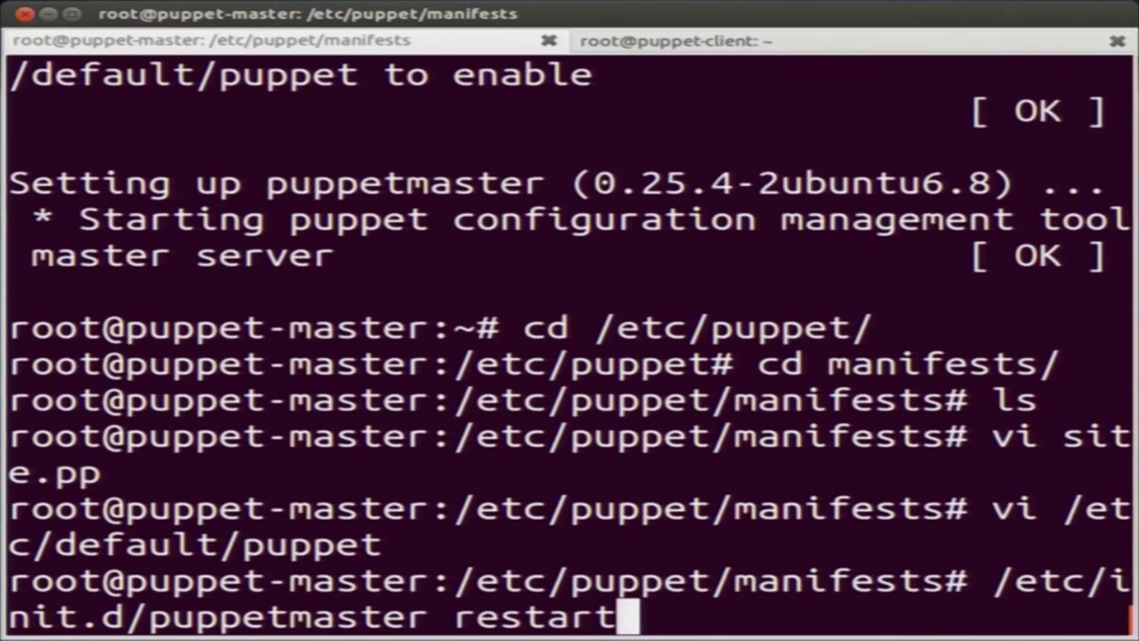
pyautogui.press('Return')
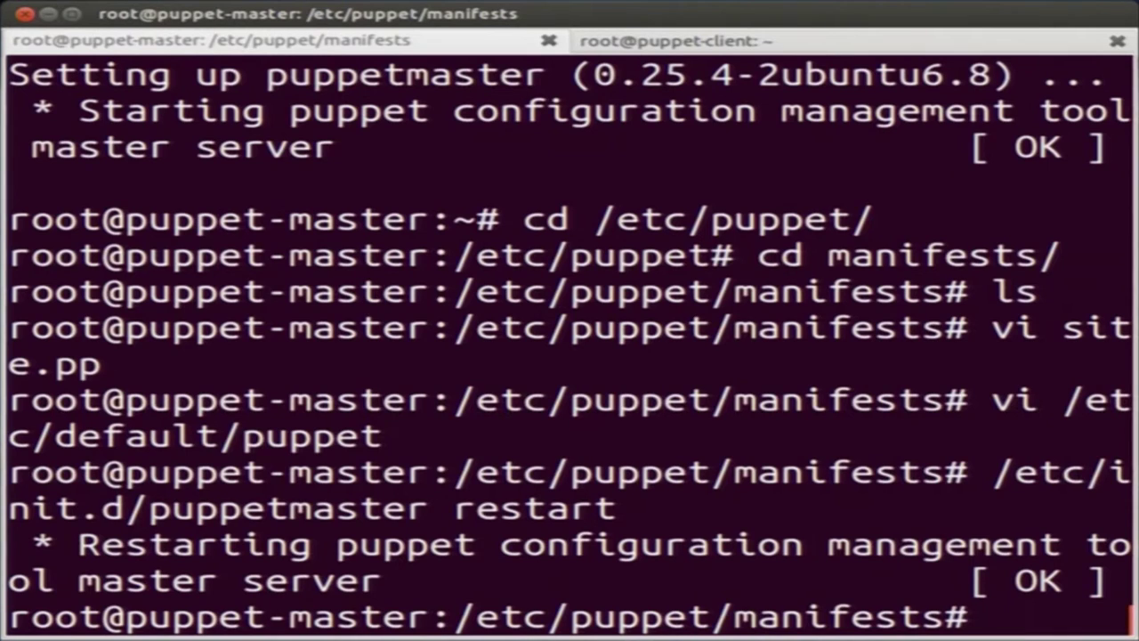
# Step: On the puppet-client tab, install puppet with apt-get install puppet
pyautogui.click(755, 44)
pyautogui.write('apt-in')
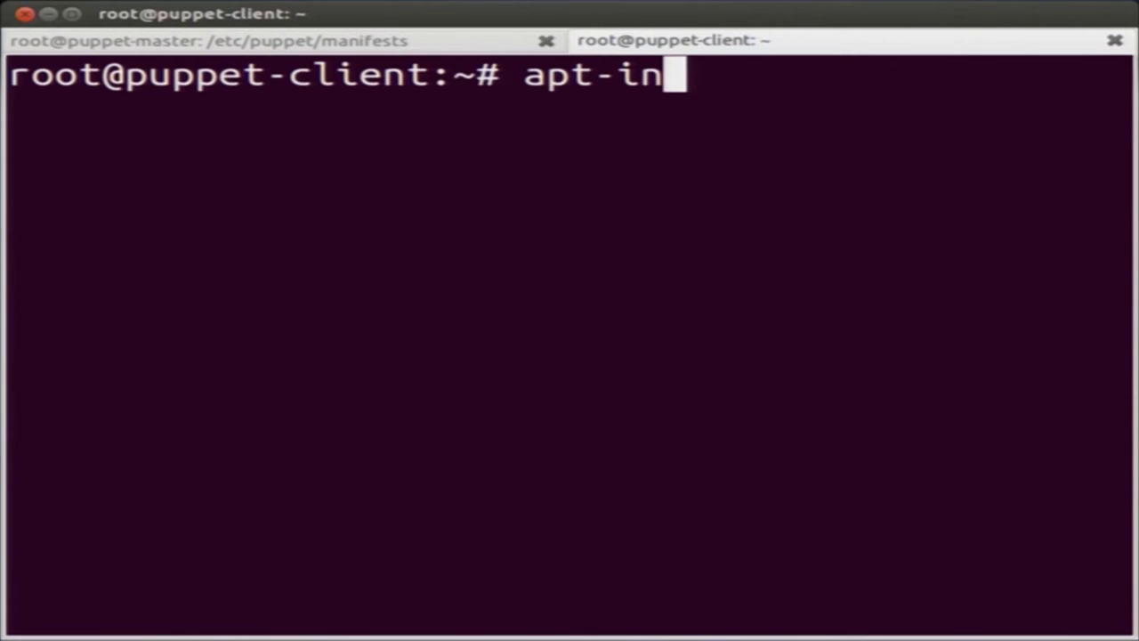
pyautogui.press('BackSpace')
pyautogui.press('BackSpace')
pyautogui.write('get ')
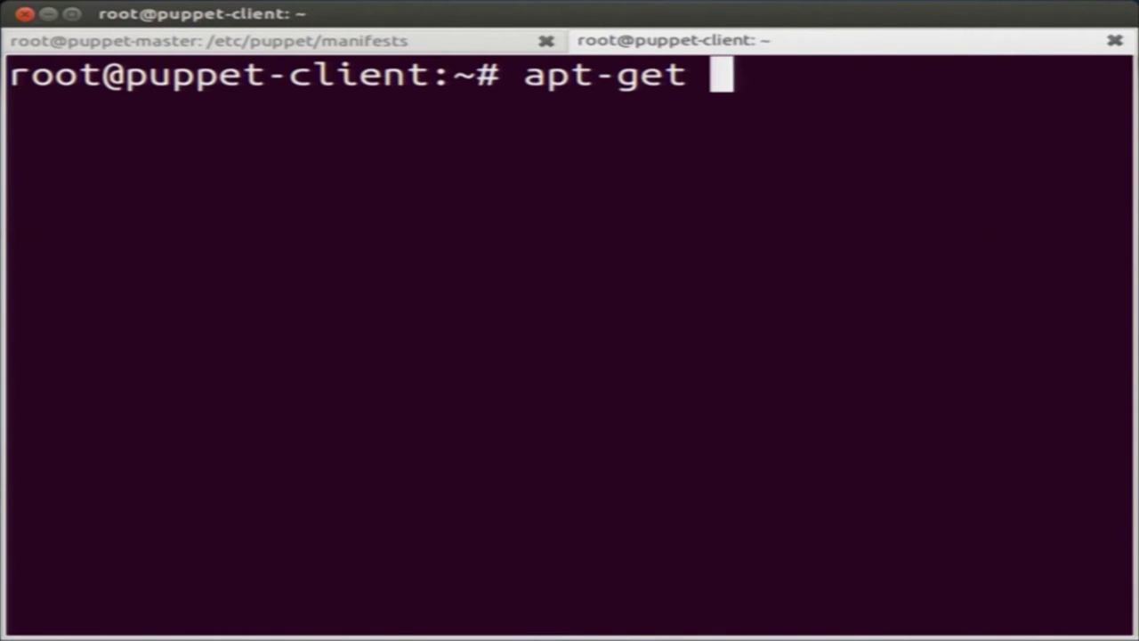
pyautogui.write('install')
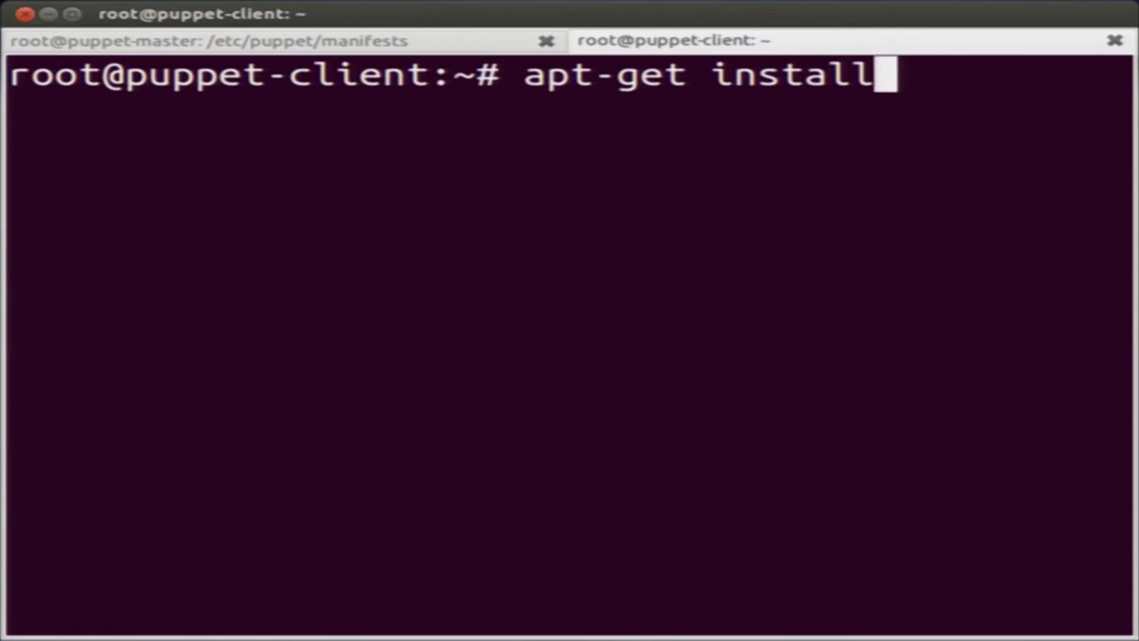
pyautogui.write(' puppet')
pyautogui.press('Return')
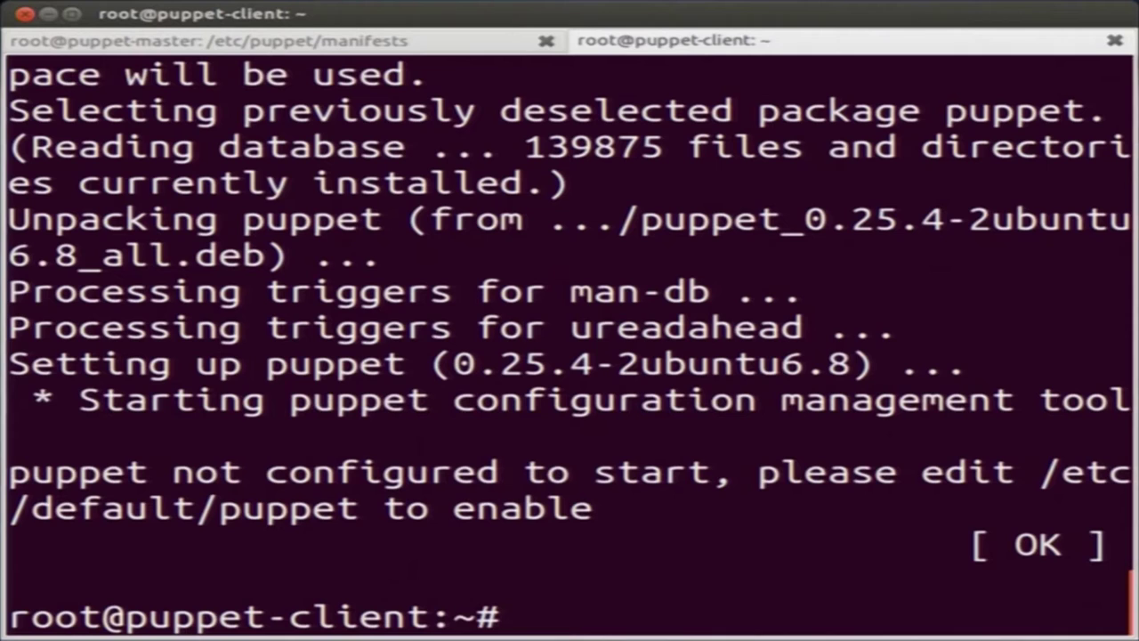
pyautogui.write('cd /etc/puppet/')
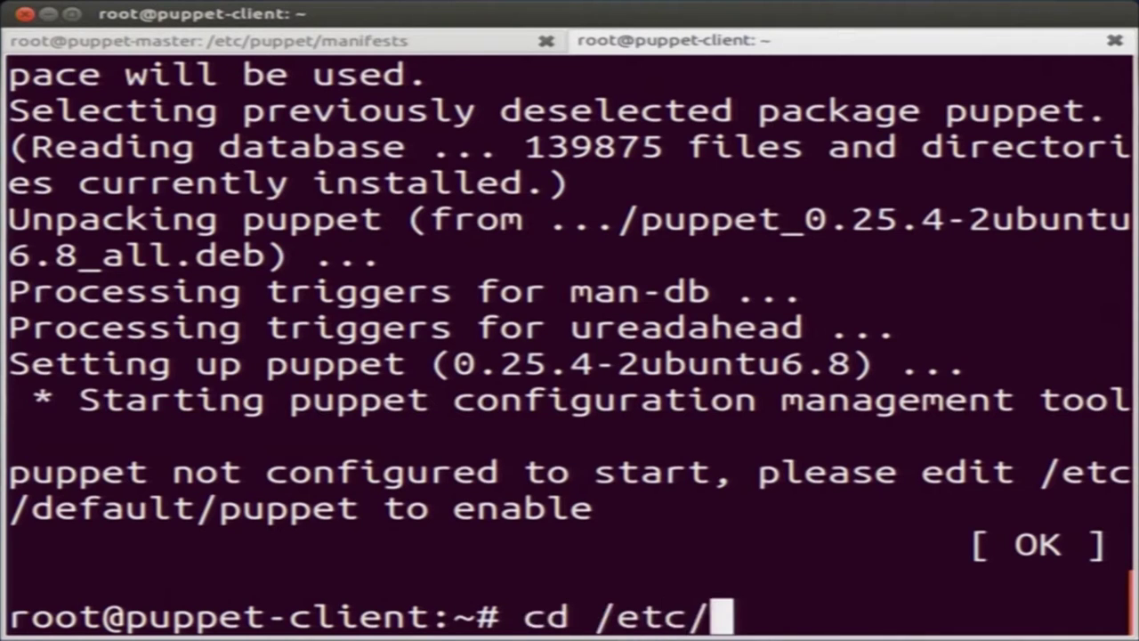
# Step: In the client's /etc/puppet, list the files and copy ~/puppet.conf there
pyautogui.press('Return')
pyautogui.write('ls')
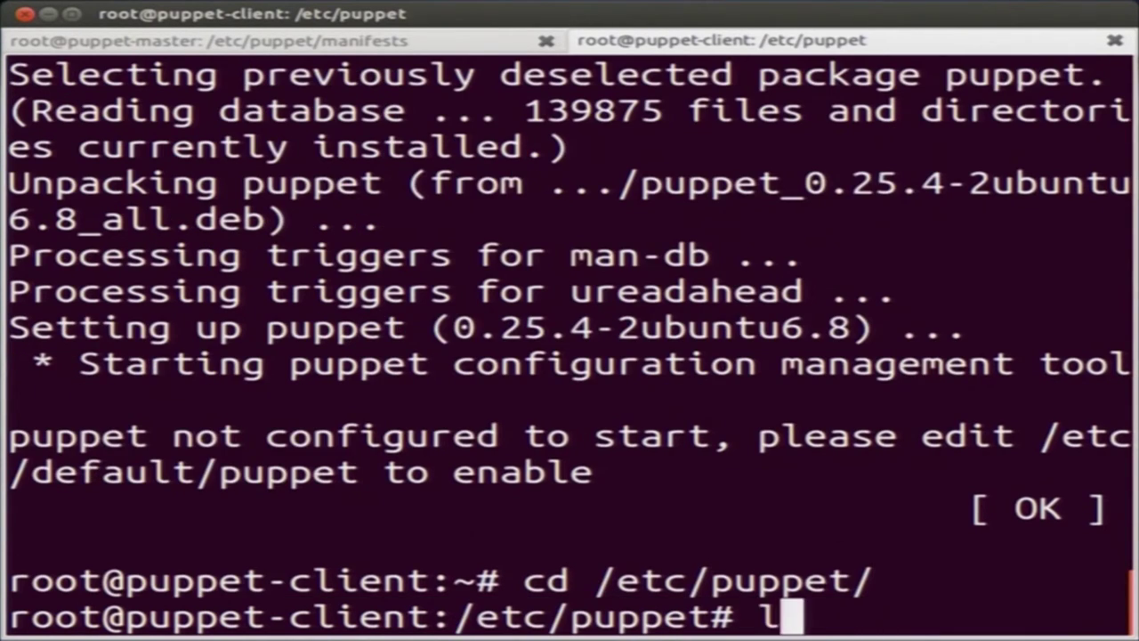
pyautogui.press('Return')
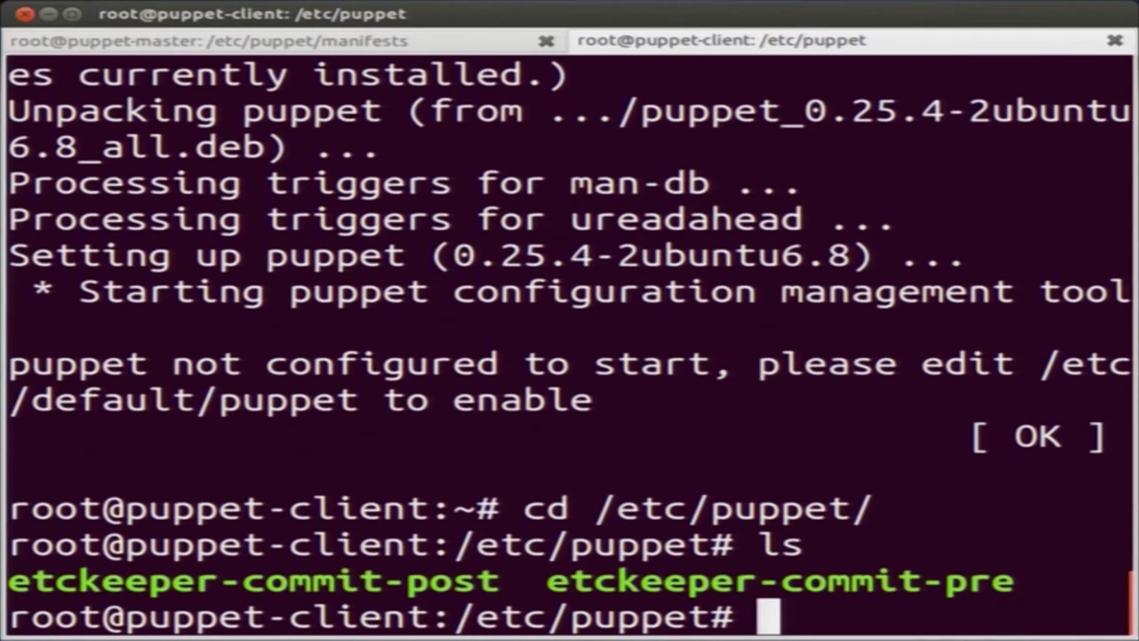
pyautogui.write('cp ~')
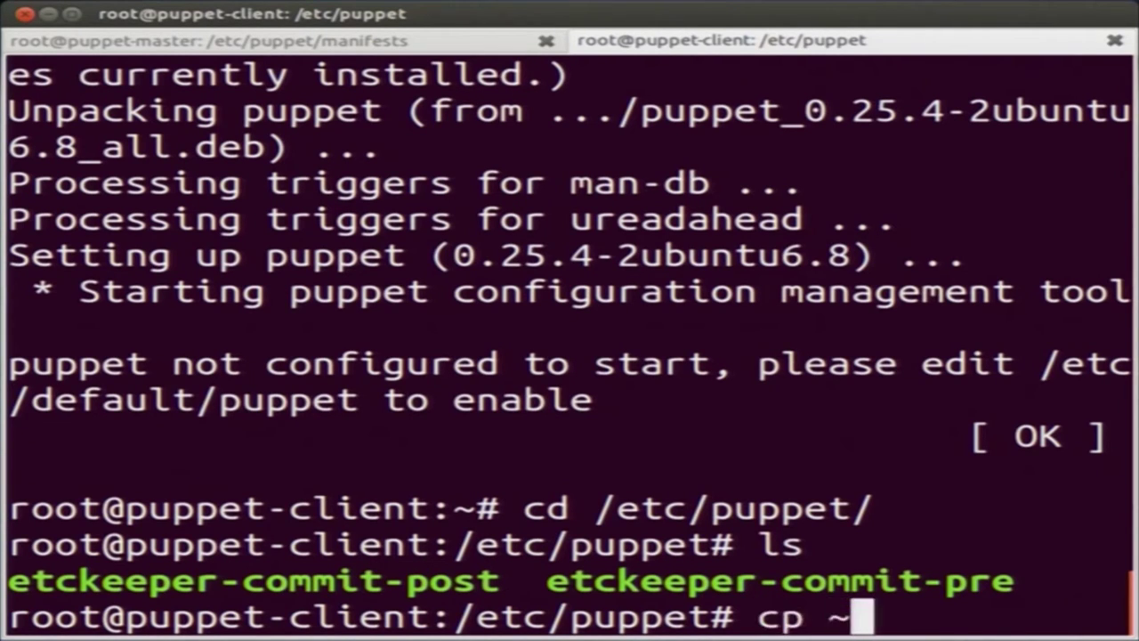
pyautogui.write('/puppet.conf')
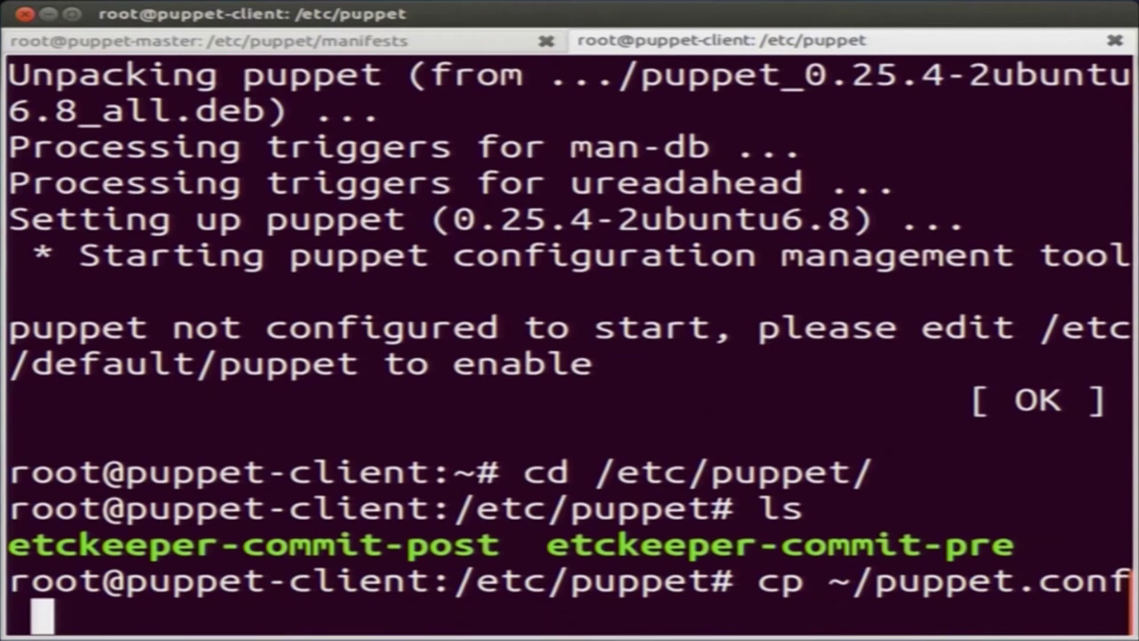
pyautogui.write(' .')
pyautogui.press('Return')
# Step: Check that puppet.conf's server line reads puppet-master.cse.iitb.ac.in, then save it
pyautogui.write('vi pup')
pyautogui.press('Tab')
pyautogui.press('Return')
pyautogui.press('Down')
pyautogui.press('Right')
pyautogui.press('Right')
pyautogui.press('Right')
pyautogui.press('Right')
pyautogui.press('Right')
pyautogui.press('Right')
pyautogui.press('Right')
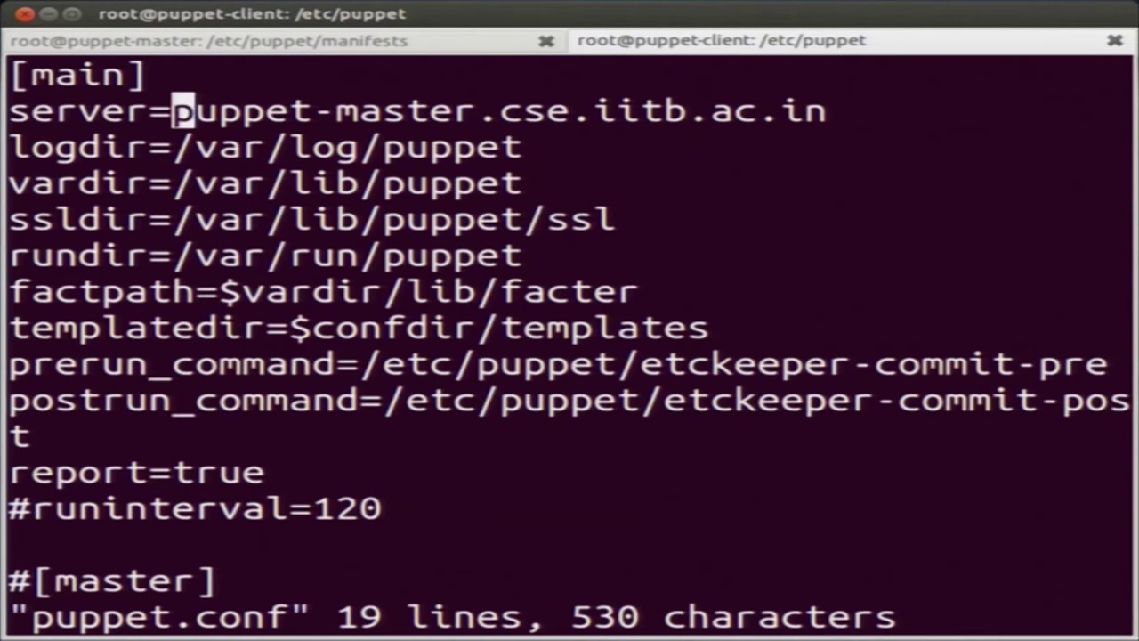
pyautogui.press('Right')
pyautogui.press('Right')
pyautogui.press('Right')
pyautogui.press('Right')
pyautogui.press('Right')
pyautogui.press('Right')
pyautogui.press('Right')
pyautogui.press('Right')
pyautogui.press('Right')
pyautogui.press('Right')
pyautogui.press('Right')
pyautogui.press('Right')
pyautogui.press('Right')
pyautogui.press('Right')
pyautogui.press('Right')
pyautogui.press('Right')
pyautogui.press('Right')
pyautogui.press('Right')
pyautogui.press('Right')
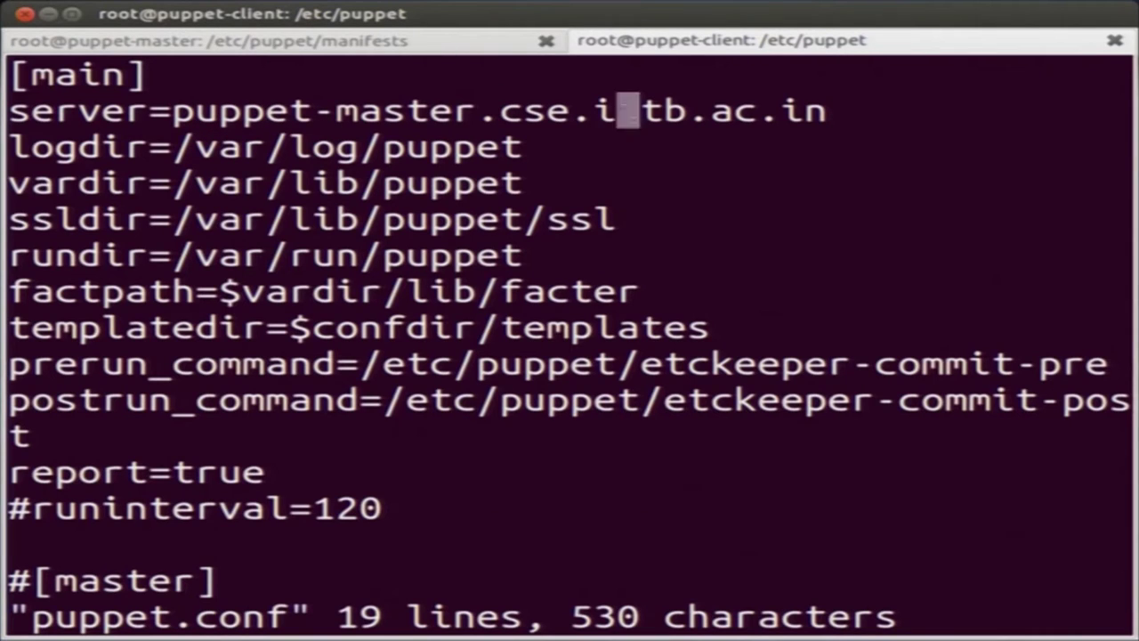
pyautogui.press('Right')
pyautogui.press('Right')
pyautogui.press('Right')
pyautogui.press('Right')
pyautogui.press('Right')
pyautogui.press('Right')
pyautogui.press('Down')
pyautogui.press('Down')
pyautogui.press('Down')
pyautogui.press('Down')
pyautogui.press('Down')
pyautogui.press('Down')
pyautogui.press('Down')
pyautogui.press('Down')
pyautogui.press('Down')
pyautogui.press('Down')
pyautogui.press('Down')
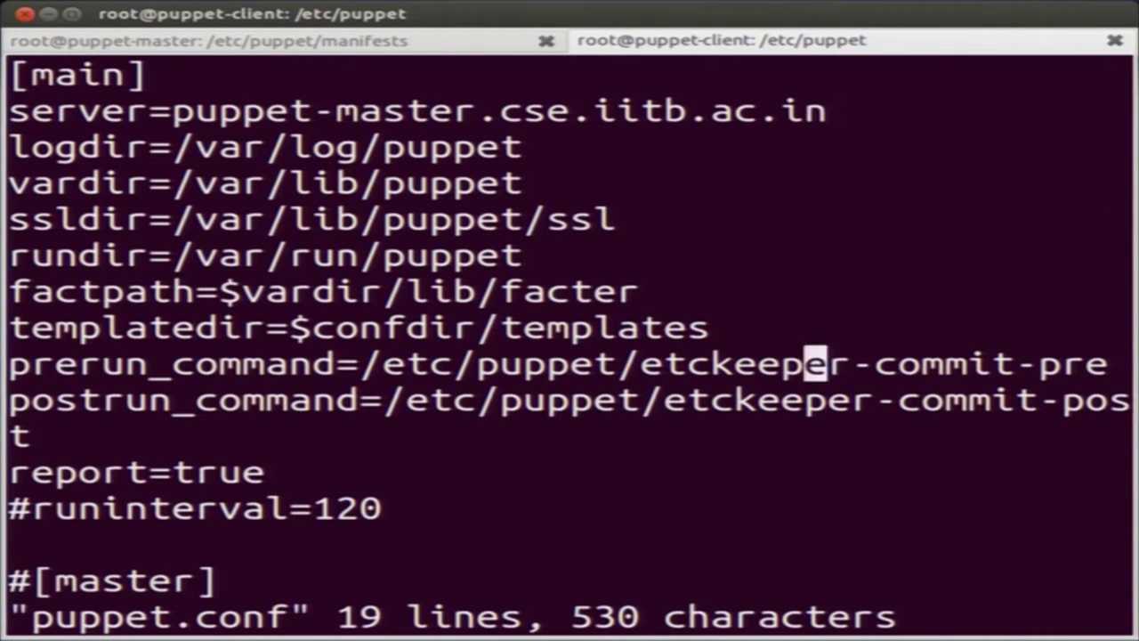
pyautogui.press('Down')
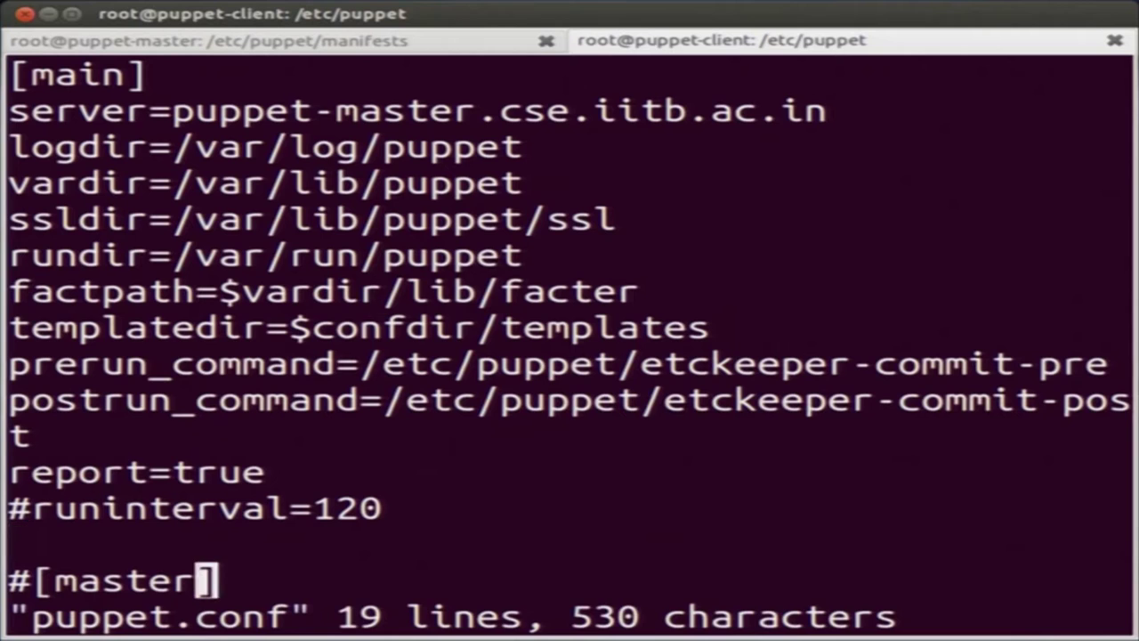
pyautogui.write(':wq')
pyautogui.press('Return')
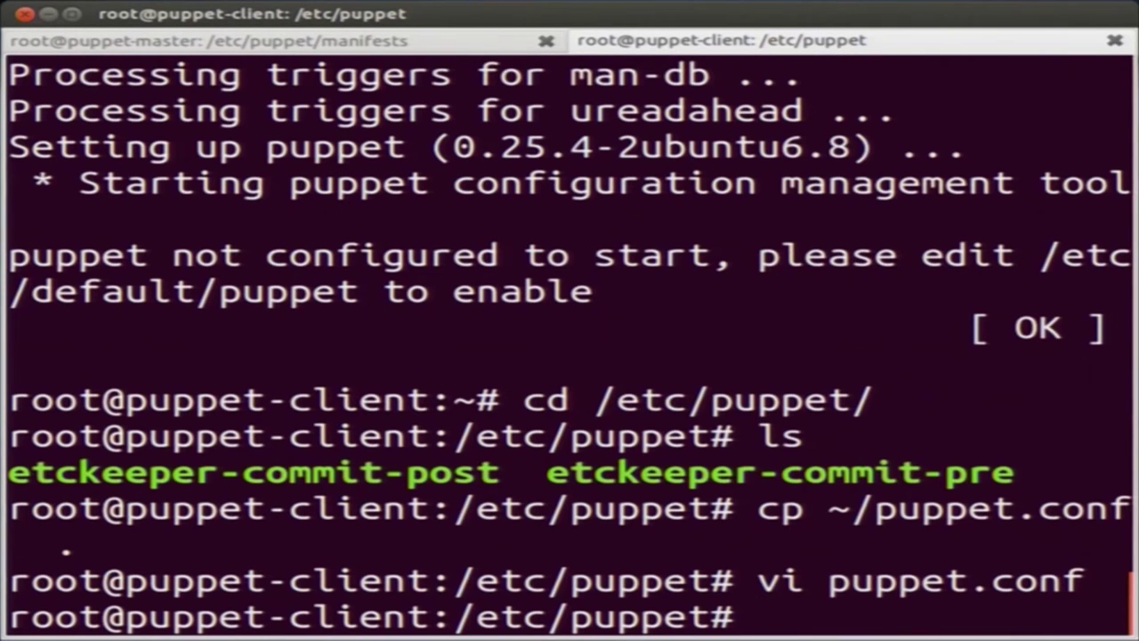
pyautogui.write('vi /etc/')
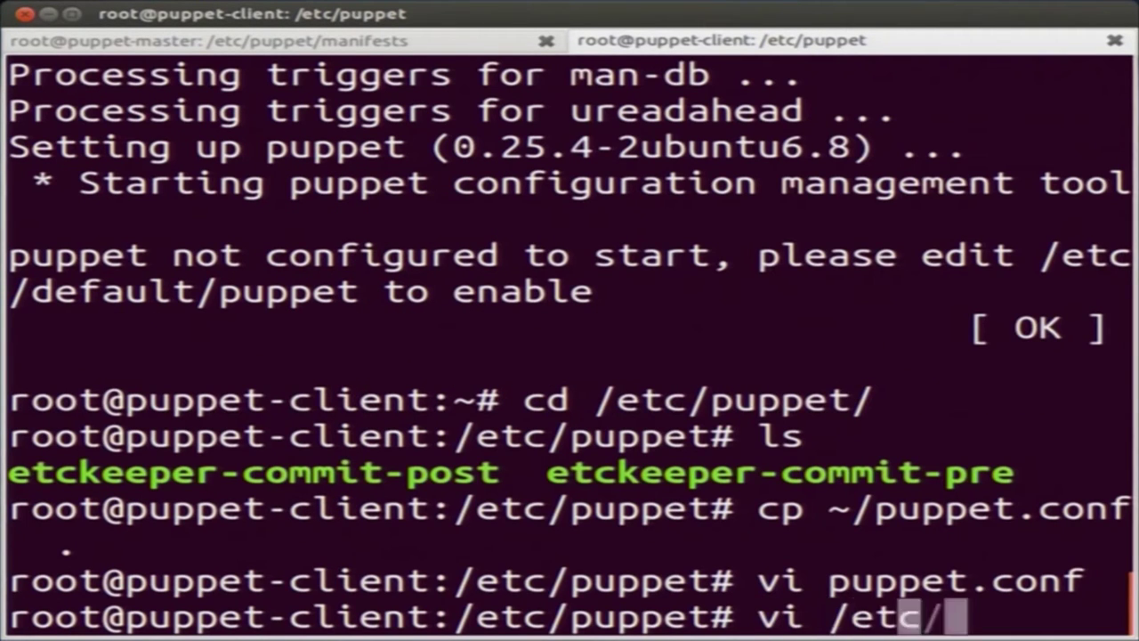
pyautogui.write('df')
# Step: Open the client's /etc/default/puppet and change START=no to START=yes
pyautogui.press('BackSpace')
pyautogui.write('efa')
pyautogui.press('Tab')
pyautogui.write('pup')
pyautogui.press('Tab')
pyautogui.press('Return')
pyautogui.press('j')
pyautogui.press('j')
pyautogui.press('j')
pyautogui.press('j')
pyautogui.press('k')
pyautogui.press('l')
pyautogui.press('l')
pyautogui.press('l')
pyautogui.press('l')
pyautogui.press('l')
pyautogui.press('l')
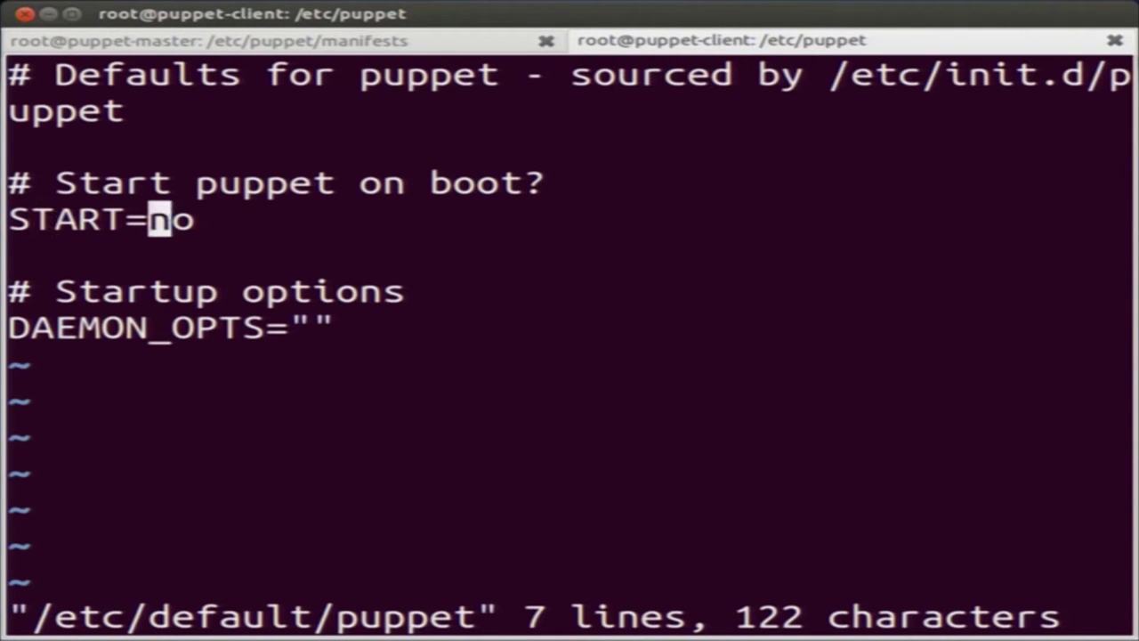
pyautogui.write('iyes')
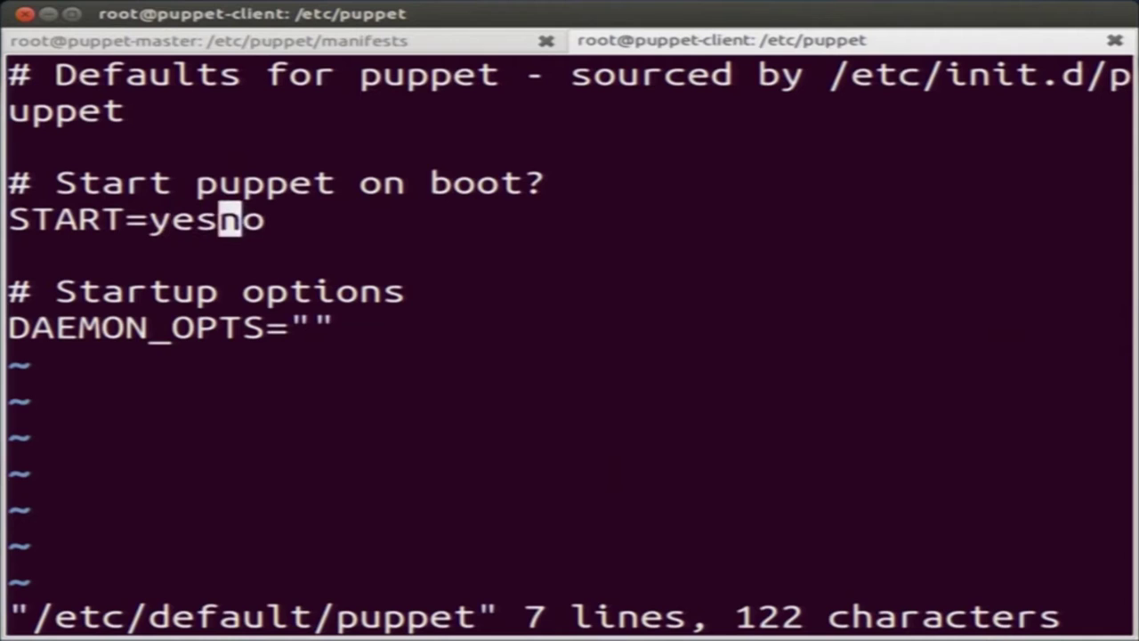
pyautogui.press('Delete')
pyautogui.press('Delete')
pyautogui.press('Escape')
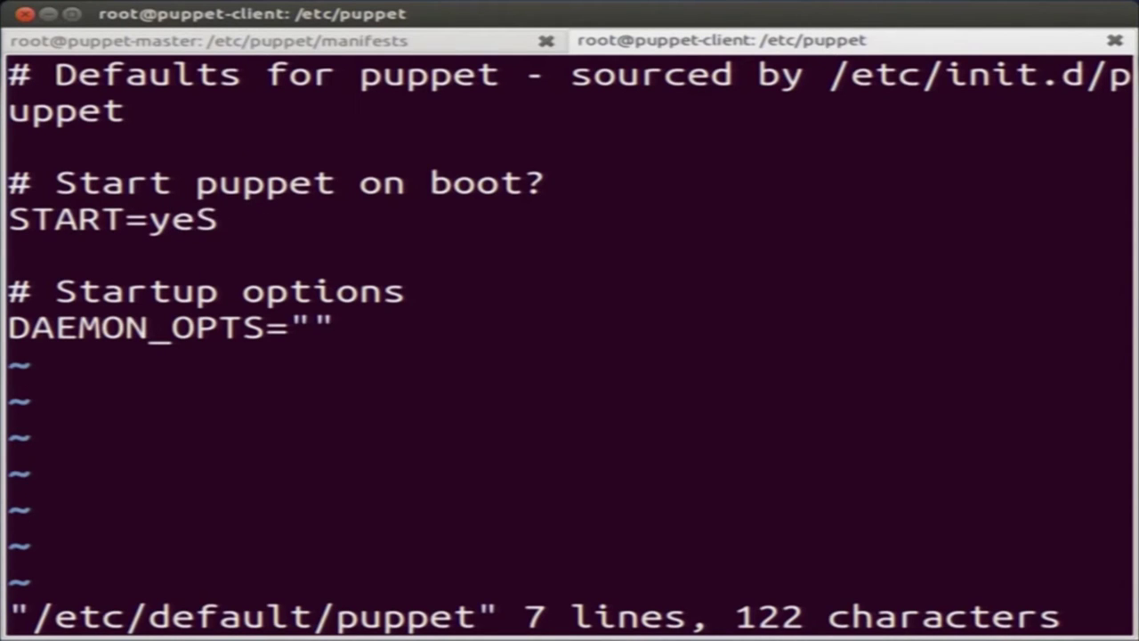
# Step: Save the defaults file and restart the client with /etc/init.d/puppet restart
pyautogui.write('/')
pyautogui.press('Escape')
pyautogui.write(':wq')
pyautogui.press('Return')
pyautogui.write('/etc/init.d/')
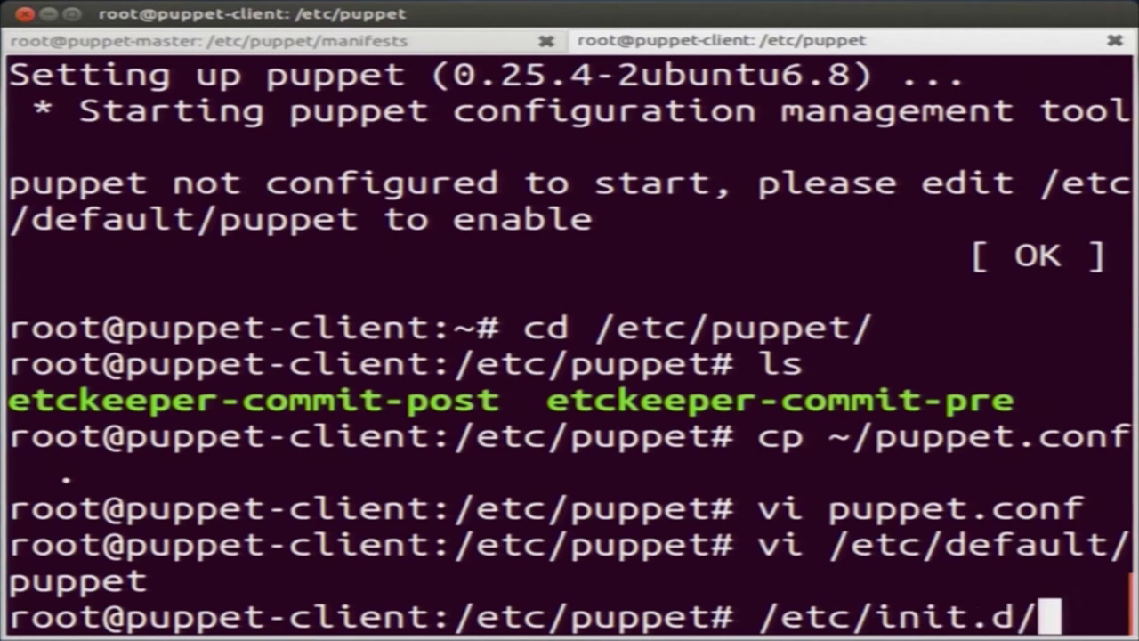
pyautogui.write('pu')
pyautogui.press('Tab')
pyautogui.write('restart')
pyautogui.press('Return')
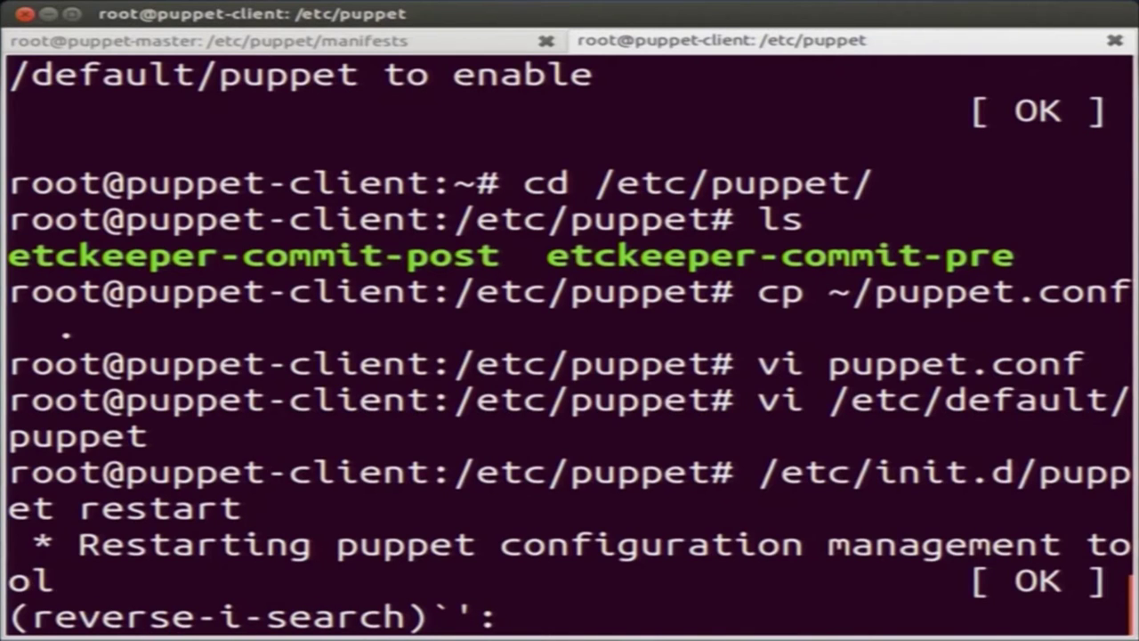
pyautogui.write('--ser')
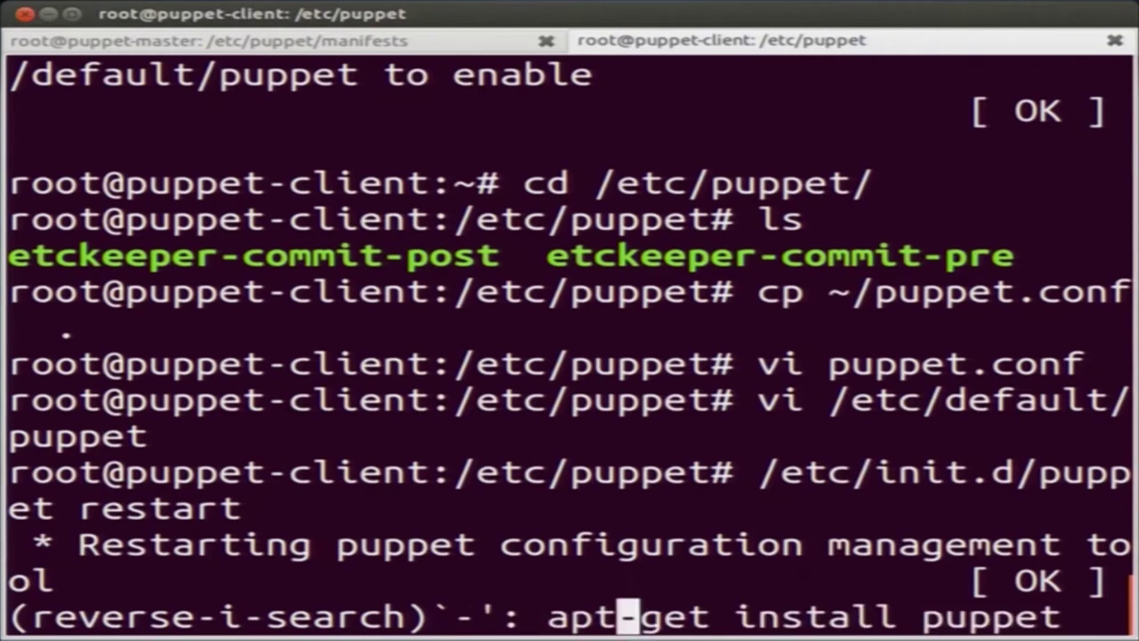
# Step: Run puppetd --server puppet-master.cse.iitb.ac.in --test on the client, then switch to a cleared master shell
pyautogui.press('Right')
pyautogui.press('Right')
pyautogui.press('Right')
pyautogui.press('Right')
pyautogui.press('Right')
pyautogui.press('Right')
pyautogui.press('Right')
pyautogui.press('Right')
pyautogui.press('Right')
pyautogui.press('Right')
pyautogui.press('Right')
pyautogui.press('Right')
pyautogui.press('Right')
pyautogui.press('Right')
pyautogui.press('Right')
pyautogui.press('Right')
pyautogui.press('Right')
pyautogui.press('Right')
pyautogui.press('Right')
pyautogui.press('Right')
pyautogui.press('Right')
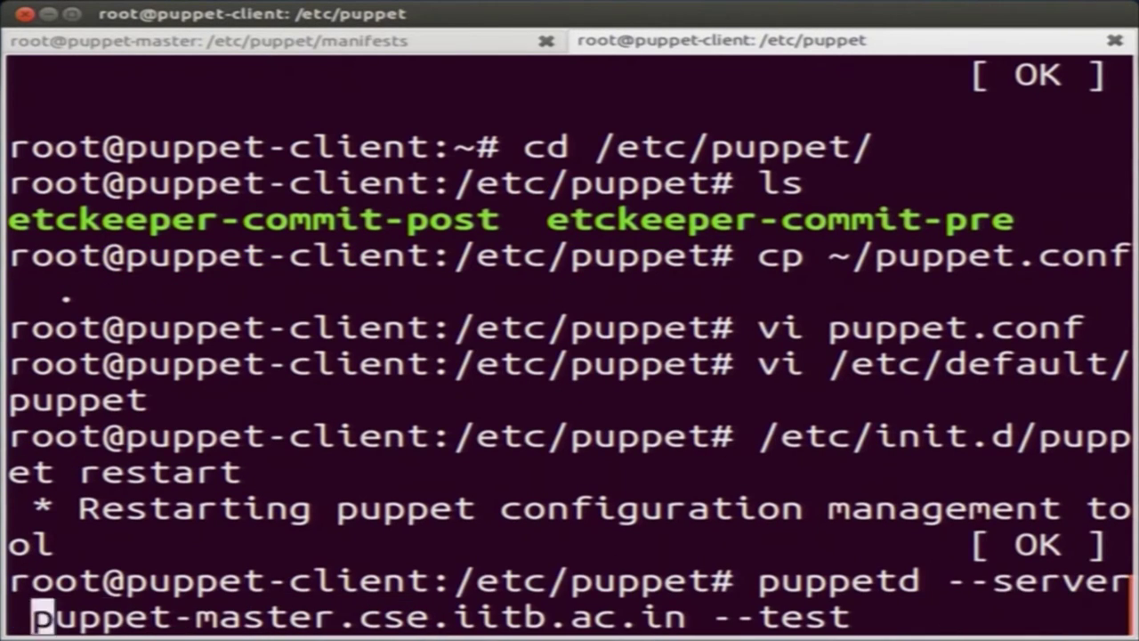
pyautogui.press('Right')
pyautogui.press('Right')
pyautogui.press('Right')
pyautogui.press('Right')
pyautogui.press('Right')
pyautogui.press('Right')
pyautogui.press('Right')
pyautogui.press('Right')
pyautogui.press('Right')
pyautogui.press('Right')
pyautogui.press('Right')
pyautogui.press('Right')
pyautogui.press('Right')
pyautogui.press('Right')
pyautogui.press('Right')
pyautogui.press('Right')
pyautogui.press('Right')
pyautogui.press('Right')
pyautogui.press('Right')
pyautogui.press('Right')
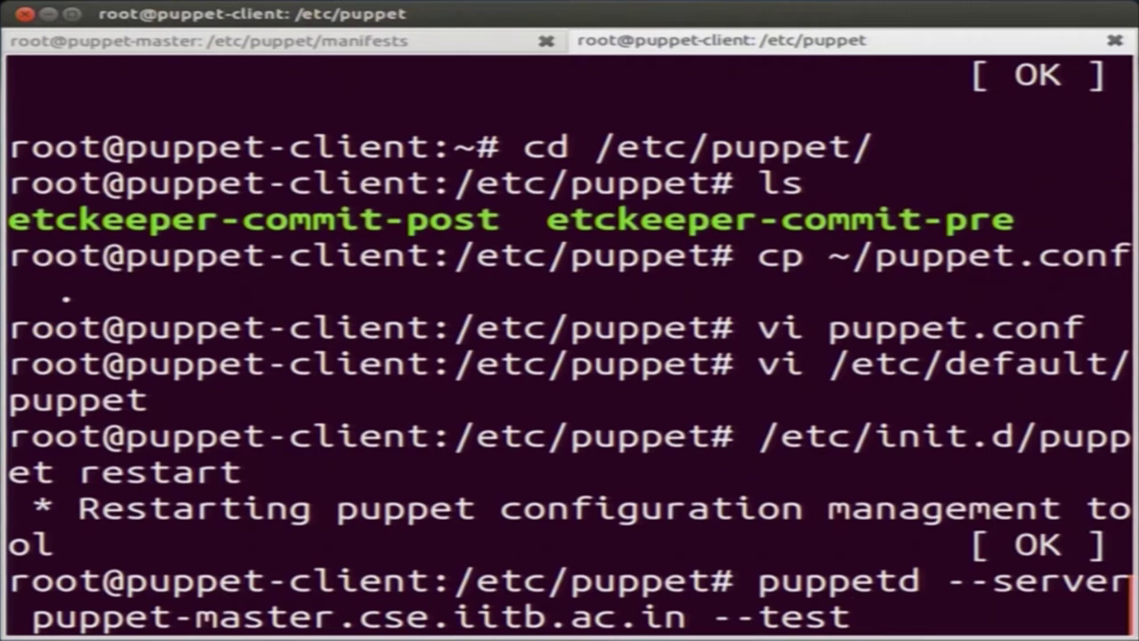
pyautogui.press('Return')
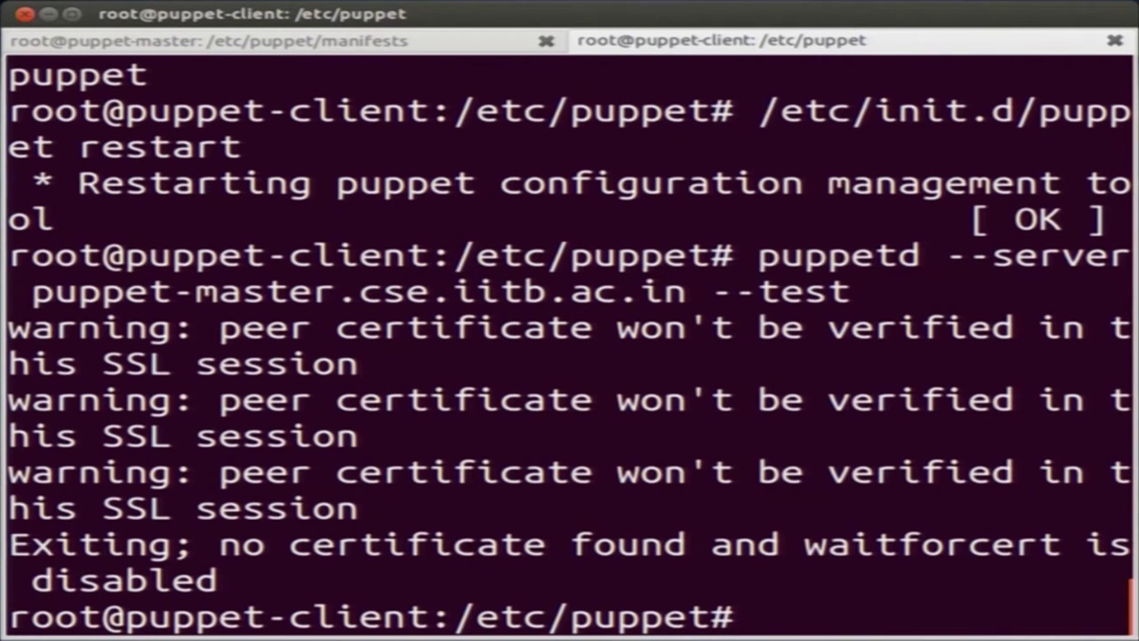
pyautogui.hotkey('ctrl', 'pageup')
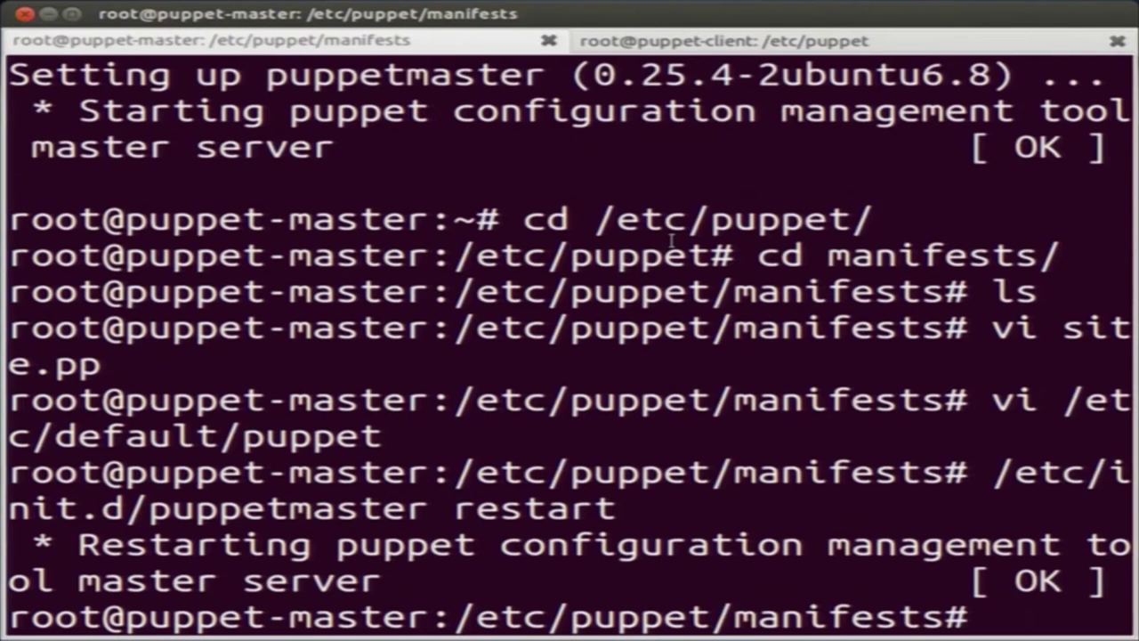
pyautogui.hotkey('ctrl', 'l')
# Step: Run puppetca --list, then sign with puppetca --sign puppet-client.cse.iitb.ac.in recalled from history
pyautogui.write('puppetca --list')
pyautogui.press('Return')
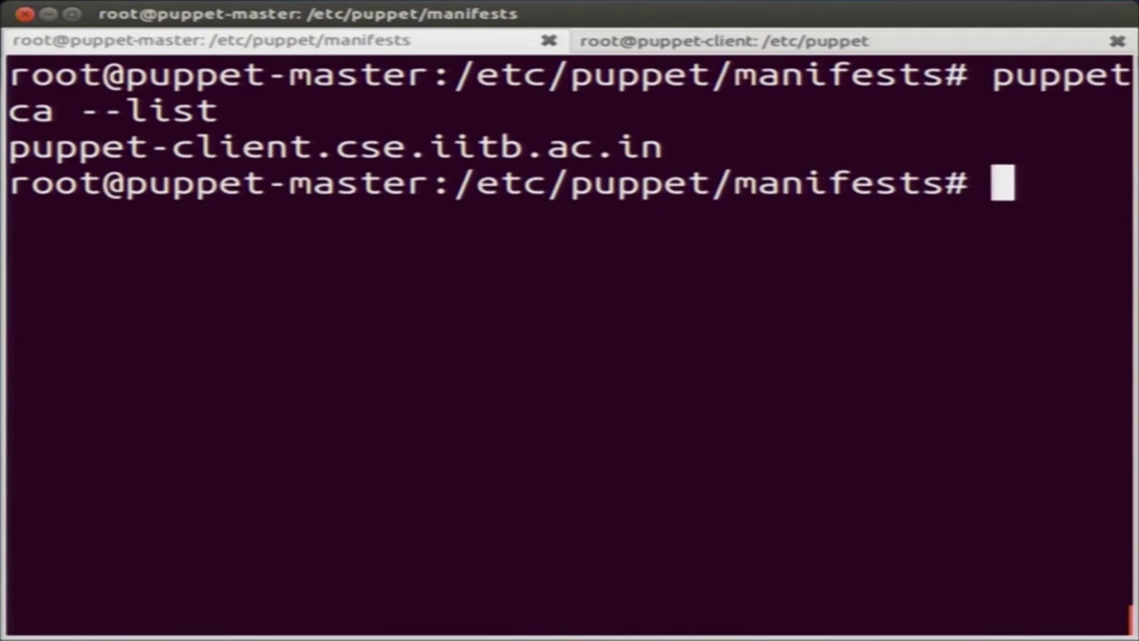
pyautogui.hotkey('ctrl', 'r')
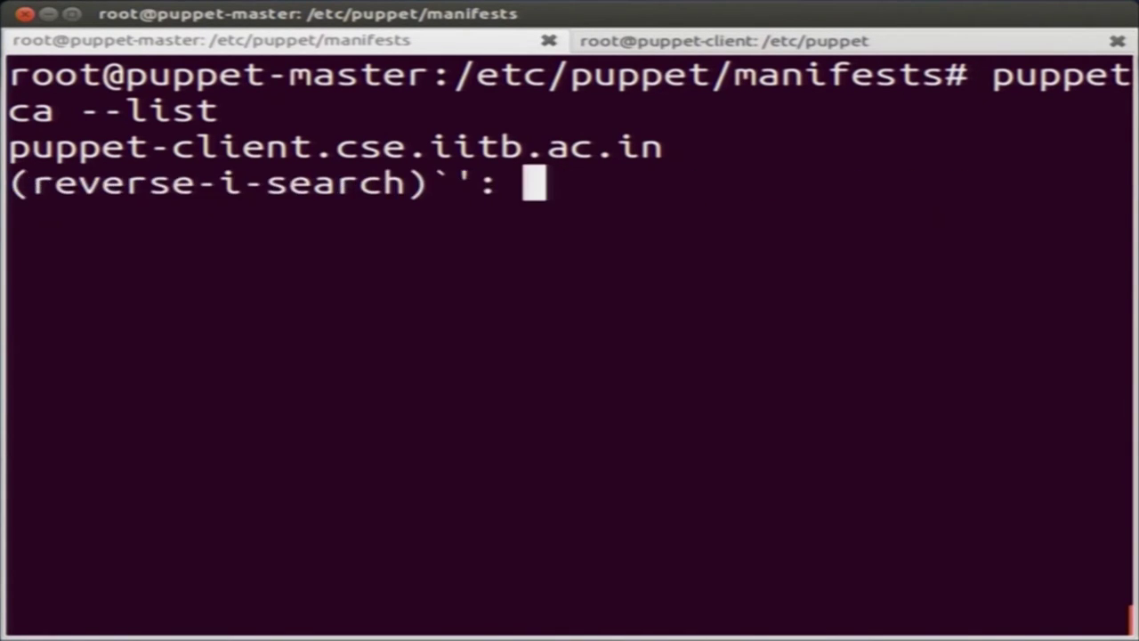
pyautogui.write('--sign')
pyautogui.press('Right')
pyautogui.moveTo(147, 218); pyautogui.dragTo(194, 219)
pyautogui.press('Right')
pyautogui.press('Right')
pyautogui.press('Right')
pyautogui.press('Right')
pyautogui.press('Right')
pyautogui.press('Right')
pyautogui.press('Right')
pyautogui.press('Right')
pyautogui.press('Right')
pyautogui.press('Right')
pyautogui.press('Right')
pyautogui.press('Right')
pyautogui.press('Right')
pyautogui.press('Right')
pyautogui.press('Right')
pyautogui.press('Right')
pyautogui.press('Right')
pyautogui.press('Right')
pyautogui.press('Right')
pyautogui.press('Right')
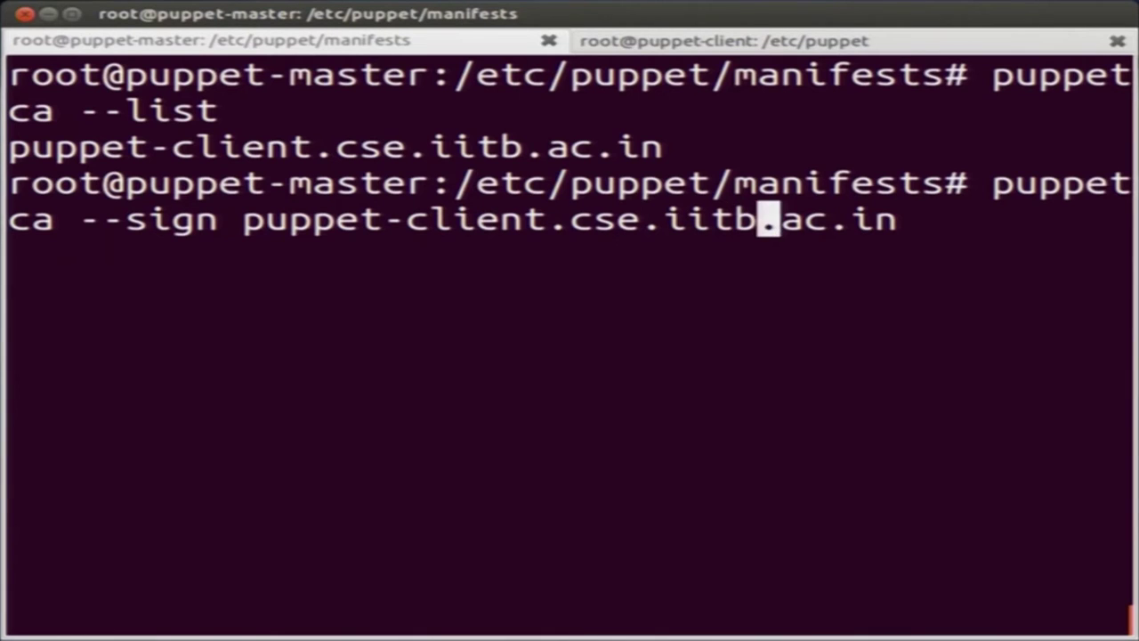
pyautogui.press('Right')
pyautogui.press('Right')
pyautogui.press('Right')
pyautogui.press('Right')
pyautogui.press('Right')
pyautogui.press('Right')
pyautogui.press('Return')
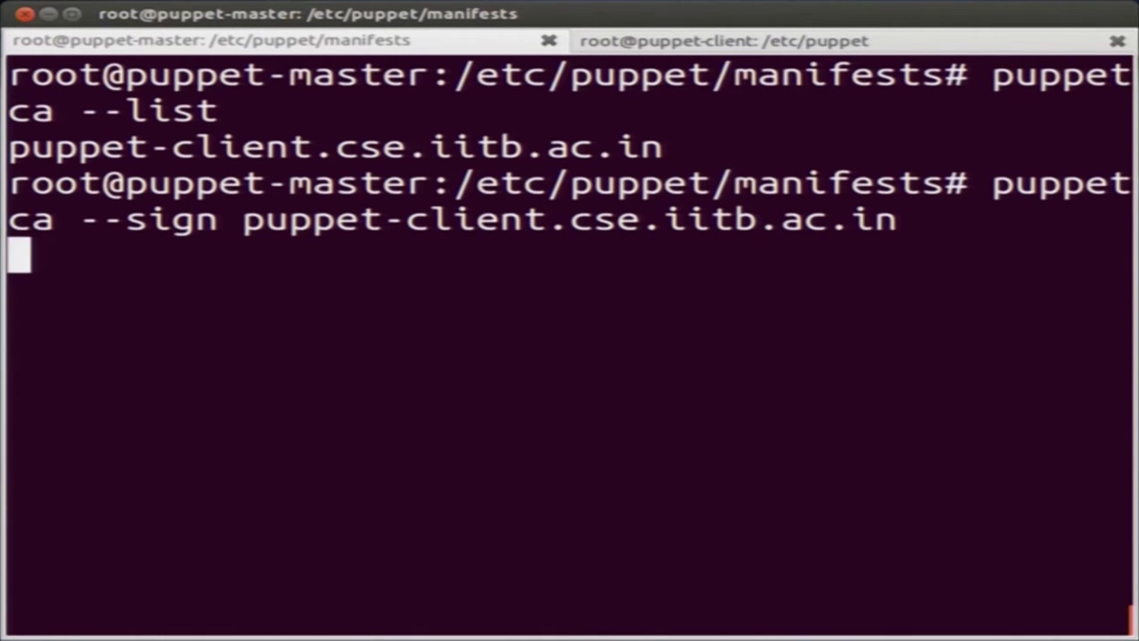
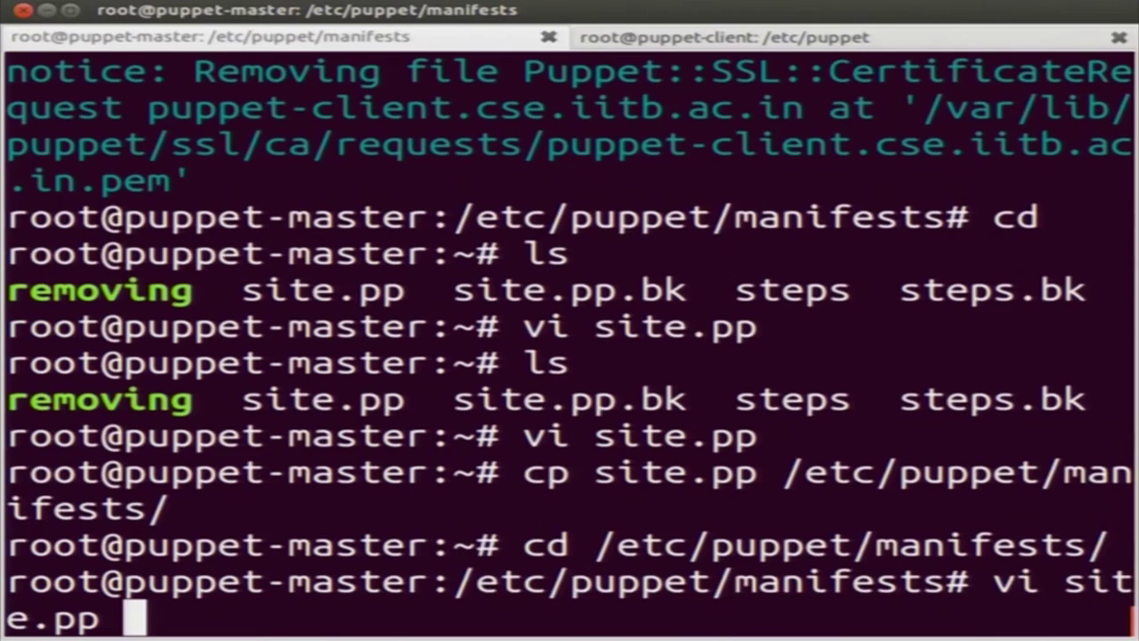
# Step: Page through site.pp past the file resources and /etc/test to the node definition
pyautogui.press('Down')
pyautogui.press('Down')
pyautogui.press('Down')
pyautogui.press('Down')
pyautogui.press('Down')
pyautogui.press('Down')
pyautogui.press('Down')
pyautogui.press('Down')
pyautogui.press('Down')
pyautogui.press('Down')
pyautogui.press('Down')
pyautogui.press('Down')
pyautogui.press('Down')
pyautogui.press('Down')
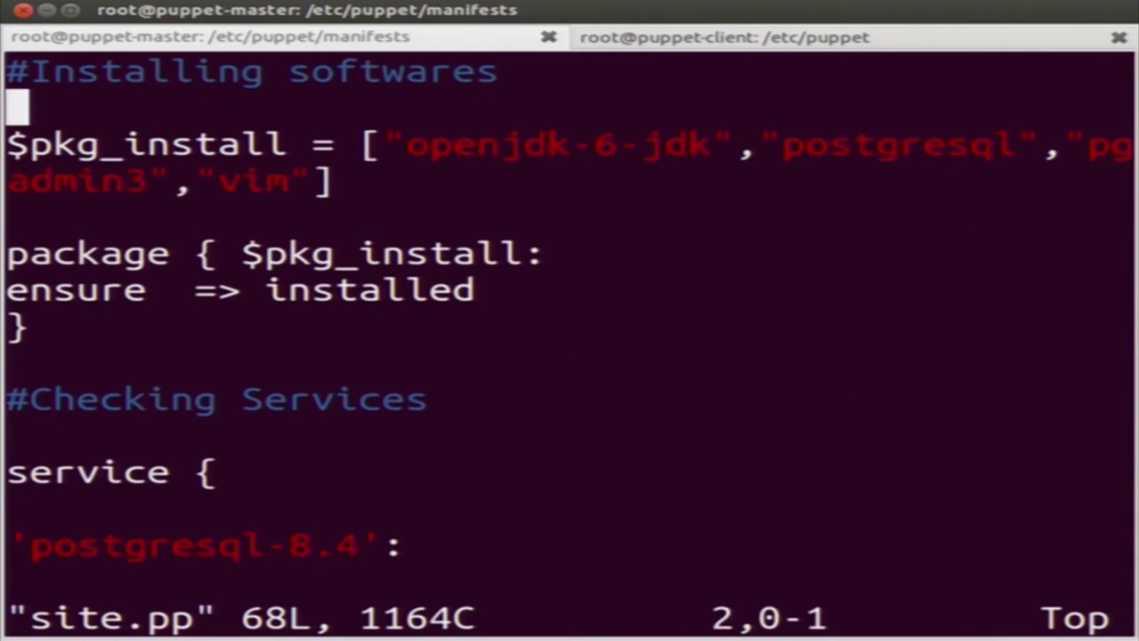
pyautogui.press('Down')
pyautogui.press('Down')
pyautogui.press('Down')
pyautogui.press('Down')
pyautogui.press('Down')
pyautogui.press('Down')
pyautogui.press('Down')
pyautogui.press('Down')
pyautogui.press('Down')
pyautogui.press('Down')
pyautogui.press('Down')
pyautogui.press('Down')
pyautogui.press('Down')
pyautogui.press('Down')
pyautogui.press('Down')
pyautogui.press('Down')
pyautogui.press('Down')
pyautogui.press('Down')
pyautogui.press('Down')
pyautogui.press('Down')
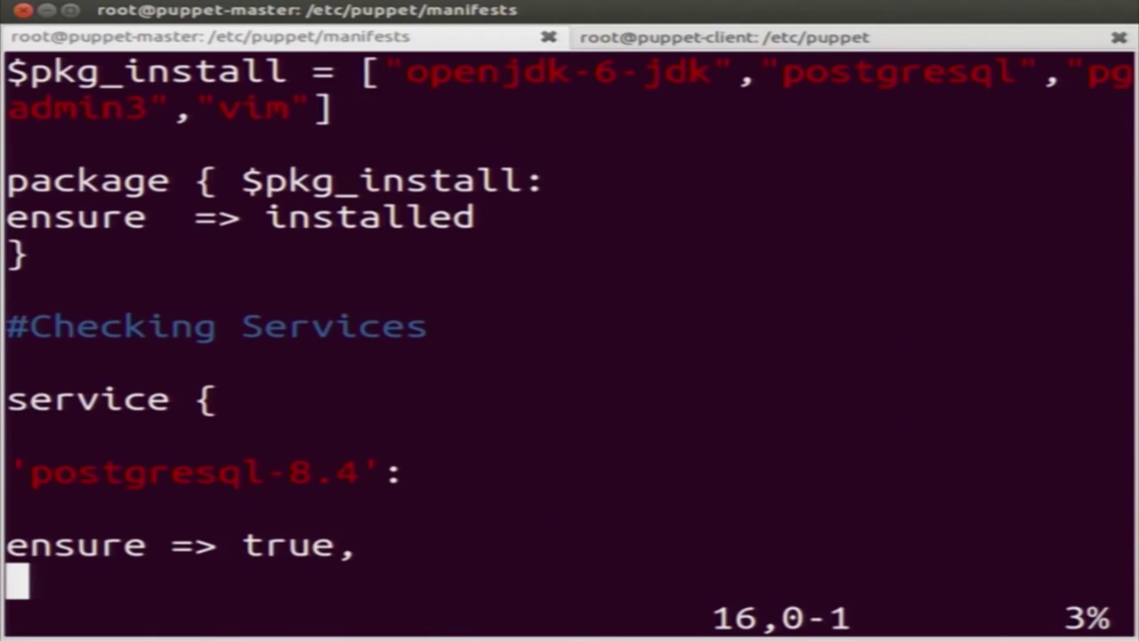
pyautogui.press('Down')
pyautogui.press('Down')
pyautogui.press('Down')
pyautogui.press('Down')
pyautogui.press('Down')
pyautogui.press('Down')
pyautogui.press('Down')
pyautogui.press('Down')
pyautogui.press('Down')
pyautogui.press('Down')
pyautogui.press('Down')
pyautogui.press('Down')
pyautogui.press('Down')
pyautogui.press('Down')
pyautogui.press('Down')
pyautogui.press('Down')
pyautogui.press('Down')
pyautogui.press('Down')
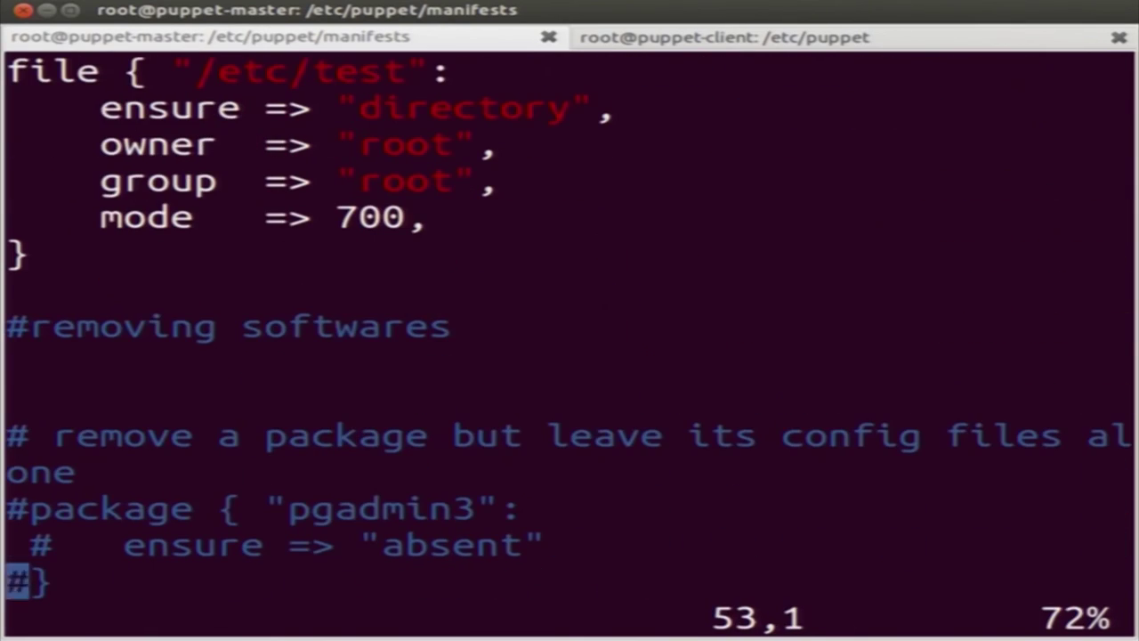
pyautogui.press('Down')
pyautogui.press('Down')
pyautogui.press('Down')
pyautogui.press('Down')
pyautogui.press('Down')
pyautogui.press('Down')
pyautogui.press('Down')
pyautogui.press('Down')
pyautogui.press('Down')
pyautogui.press('Down')
pyautogui.press('Down')
pyautogui.press('Down')
pyautogui.press('Down')
pyautogui.press('Down')
pyautogui.press('Down')
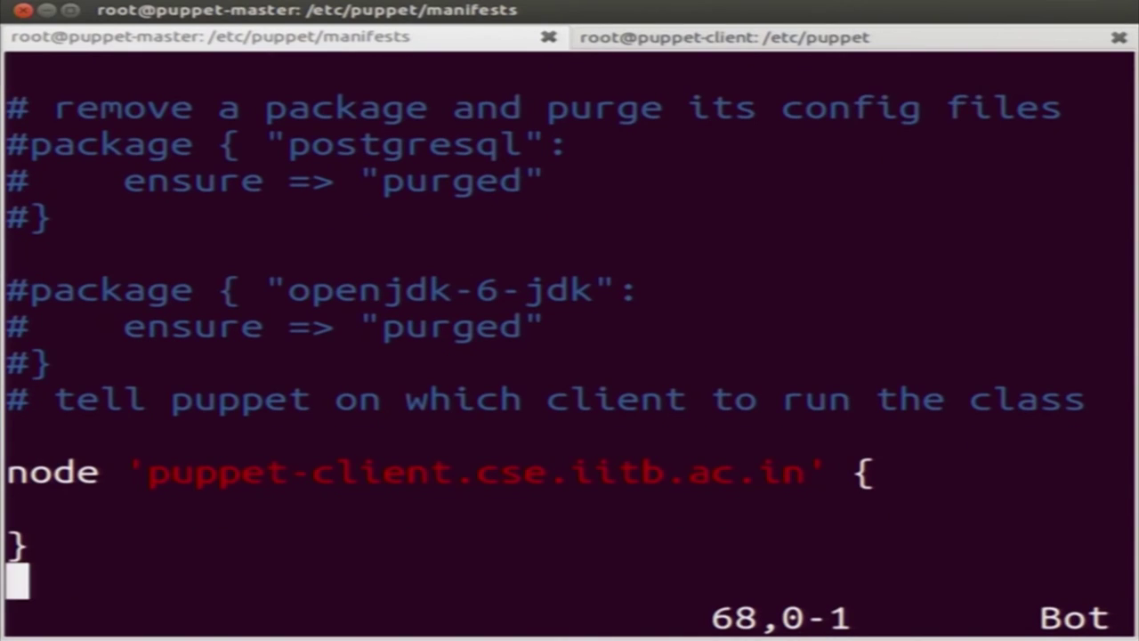
# Step: Quit vi with :q, leaving site.pp unchanged, and switch to the puppet-client session
pyautogui.write(':w')
pyautogui.press('BackSpace')
pyautogui.write('q')
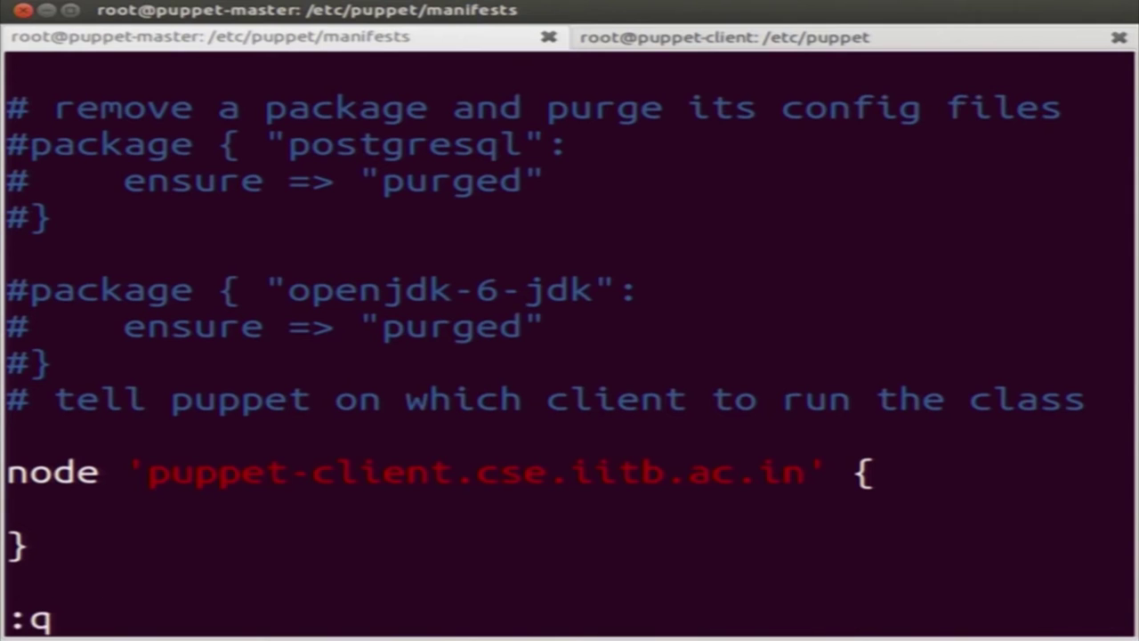
pyautogui.press('Return')
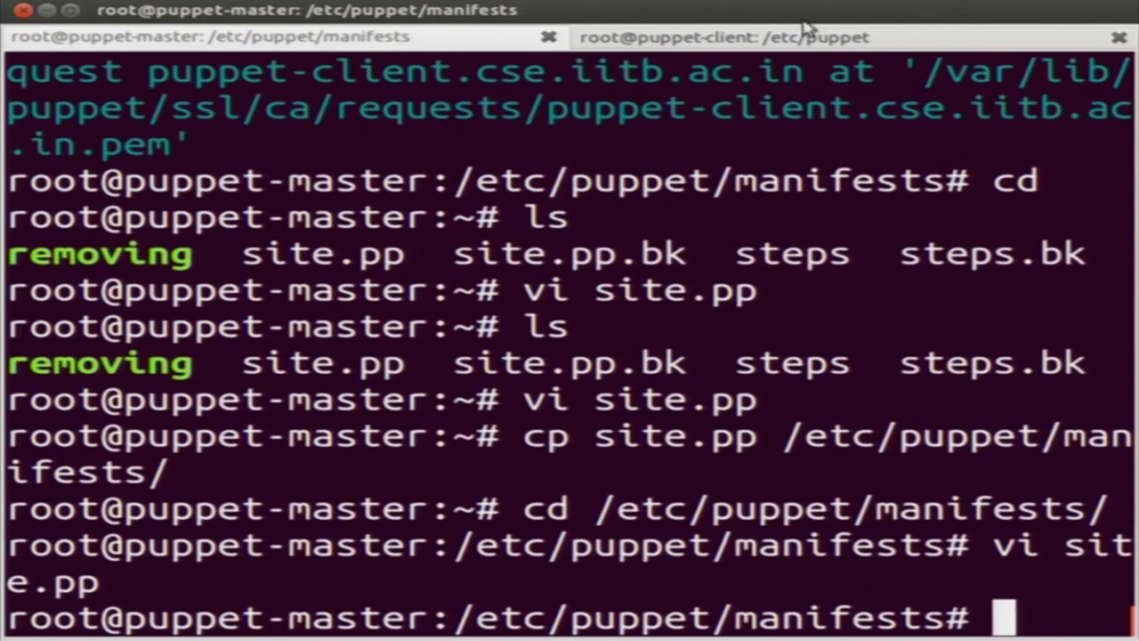
pyautogui.click(802, 38)
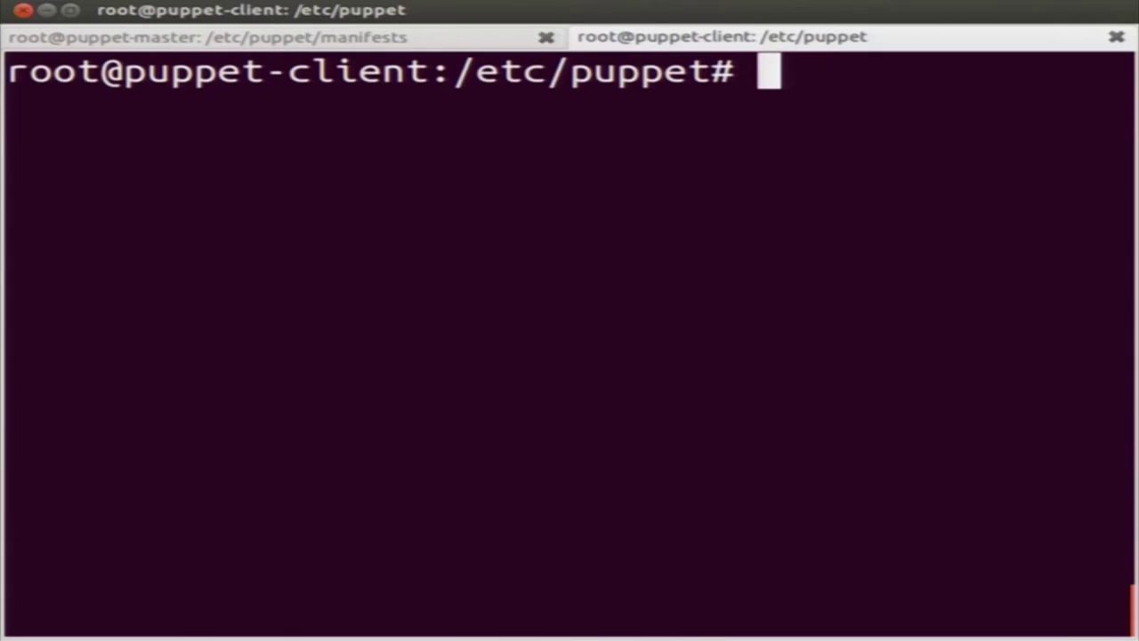
pyautogui.write('pgadmin')
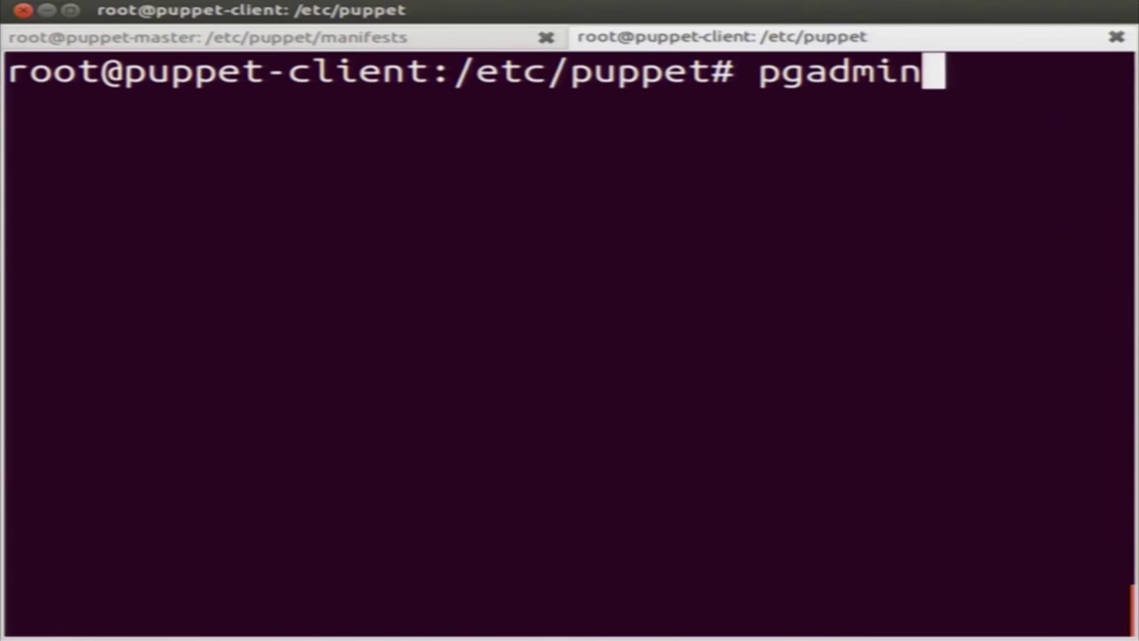
pyautogui.write('3')
# Step: Confirm pgadmin3 and vim aren't installed and user dbpworkshop doesn't exist on the client
pyautogui.press('Return')
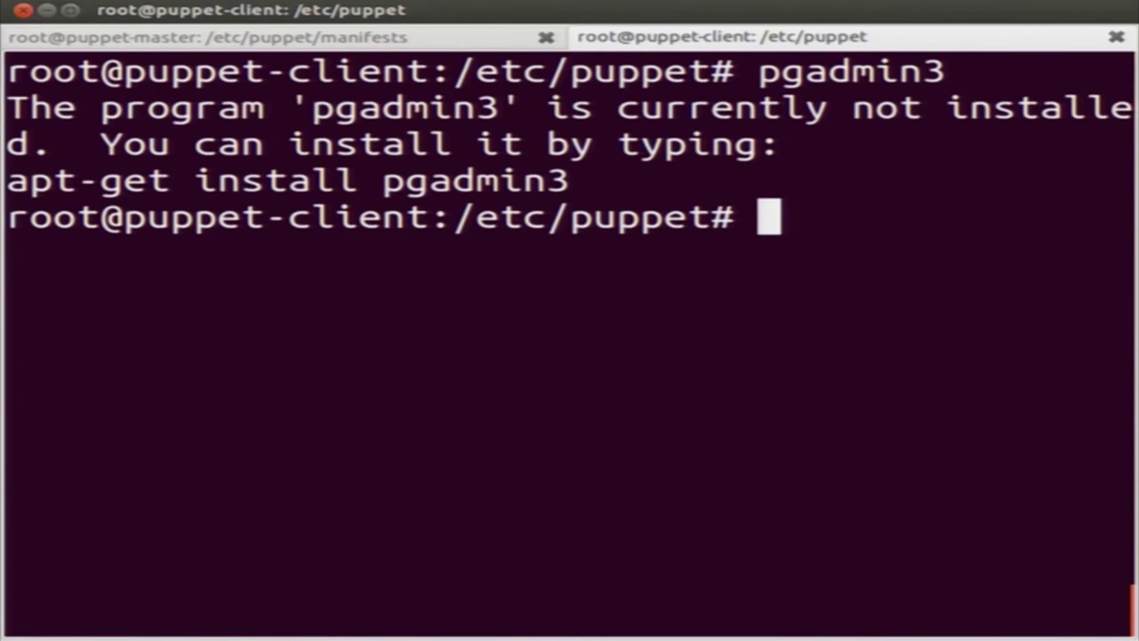
pyautogui.write('vim')
pyautogui.press('Return')
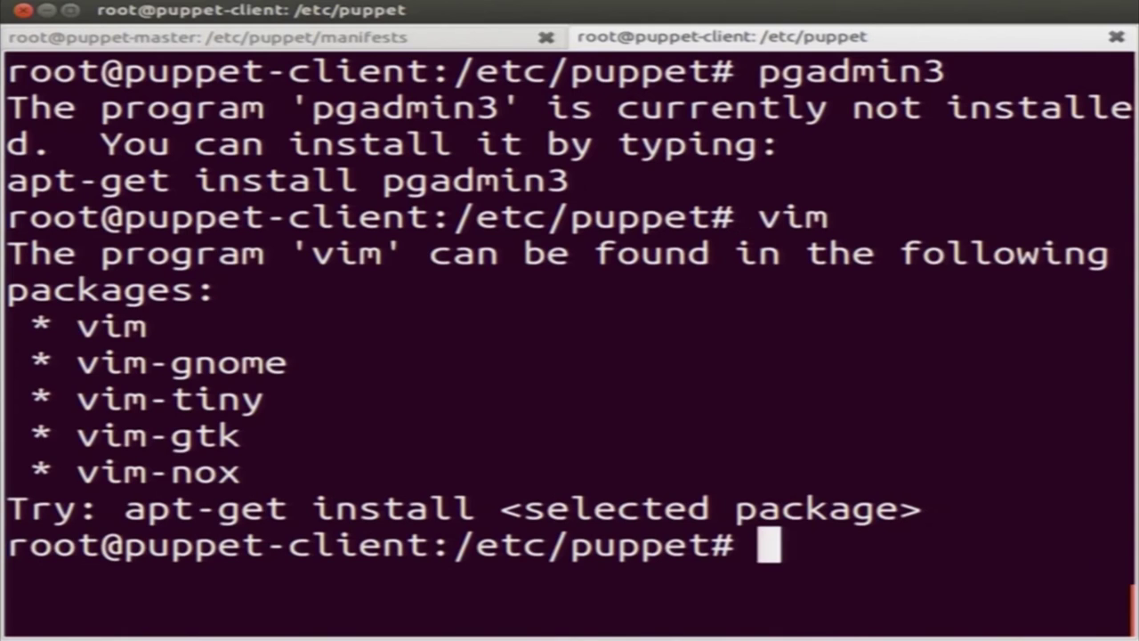
pyautogui.write('id d')
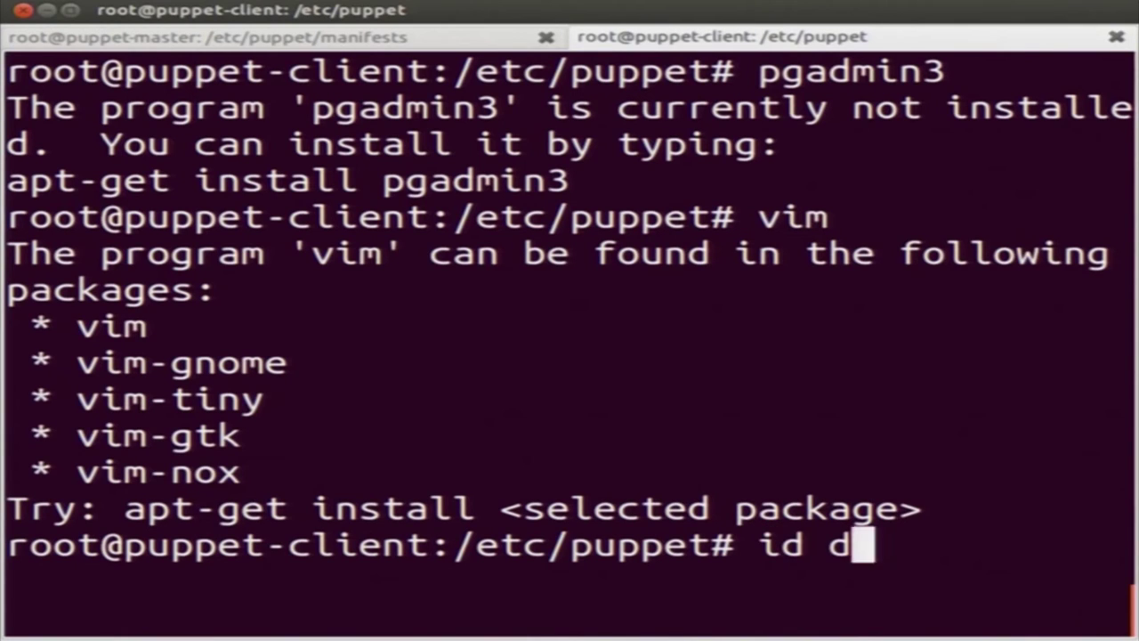
pyautogui.write('blworks')
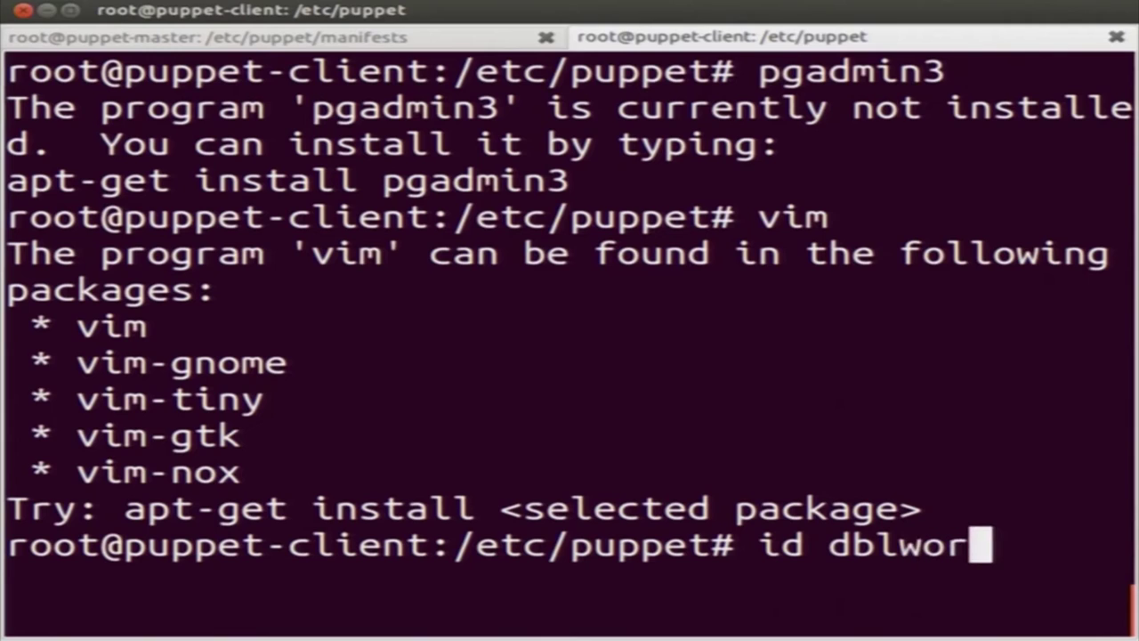
pyautogui.press('BackSpace')
pyautogui.press('BackSpace')
pyautogui.press('BackSpace')
pyautogui.press('BackSpace')
pyautogui.press('BackSpace')
pyautogui.press('BackSpace')
pyautogui.write('pworkshop')
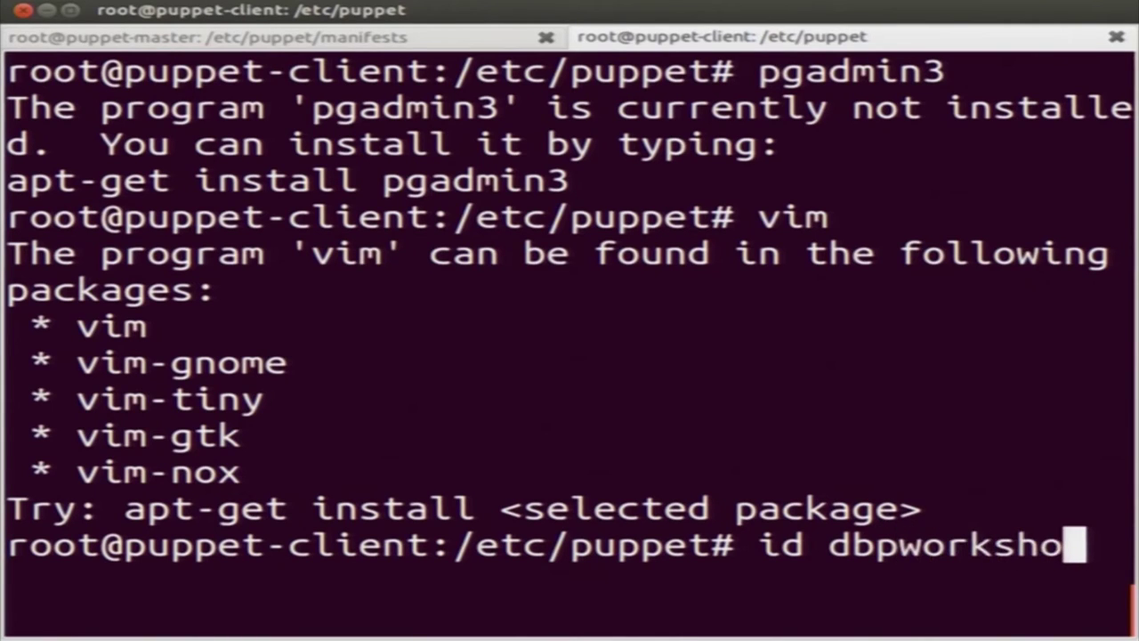
pyautogui.press('Return')
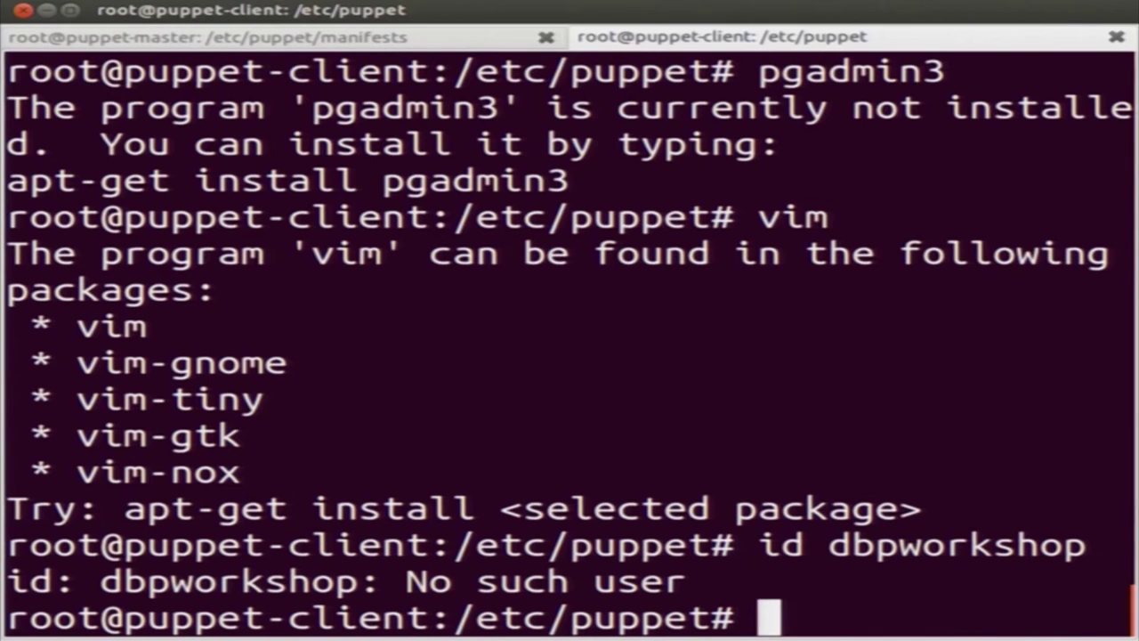
# Step: Start a Puppet agent test run with puppetd --test
pyautogui.write('puppet')
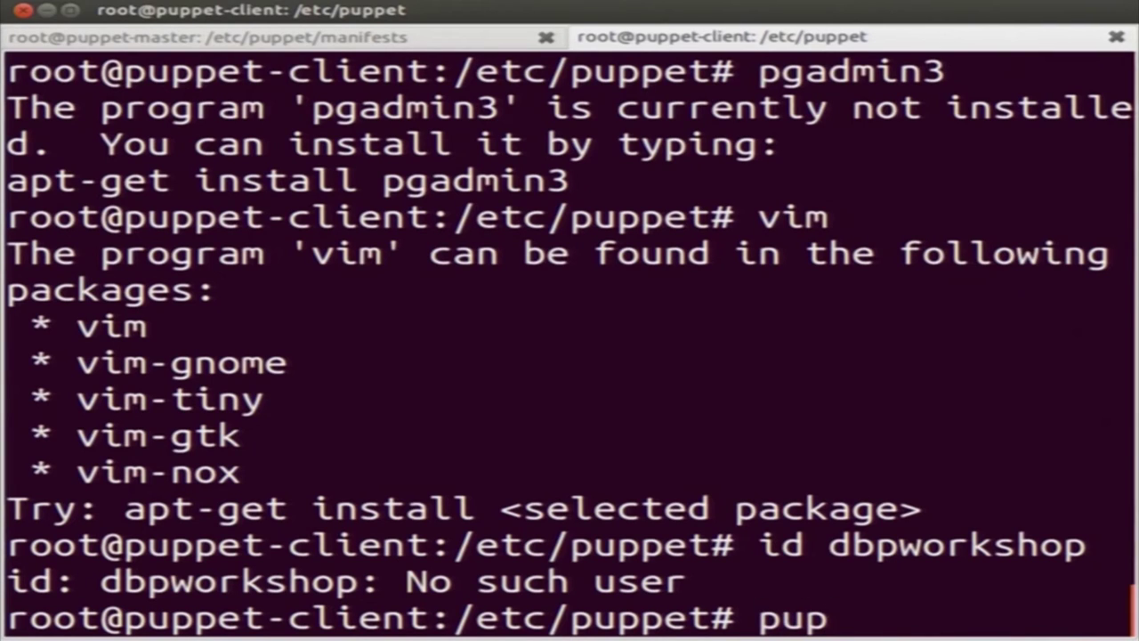
pyautogui.write(' -tte')
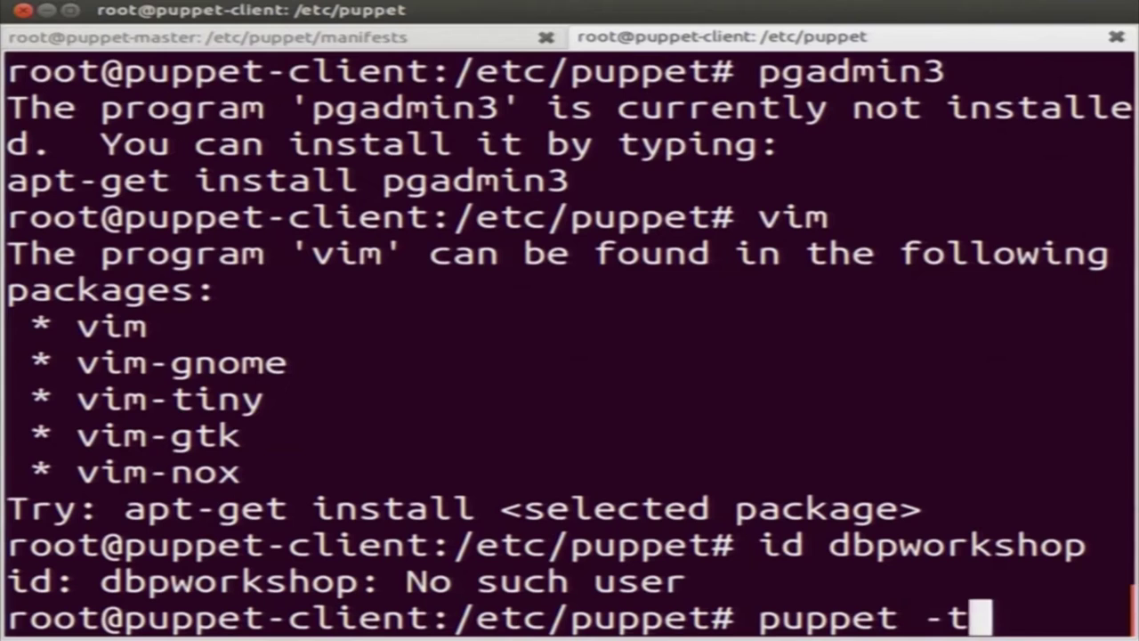
pyautogui.press('BackSpace')
pyautogui.press('BackSpace')
pyautogui.press('BackSpace')
pyautogui.press('BackSpace')
pyautogui.press('BackSpace')
pyautogui.write('d')
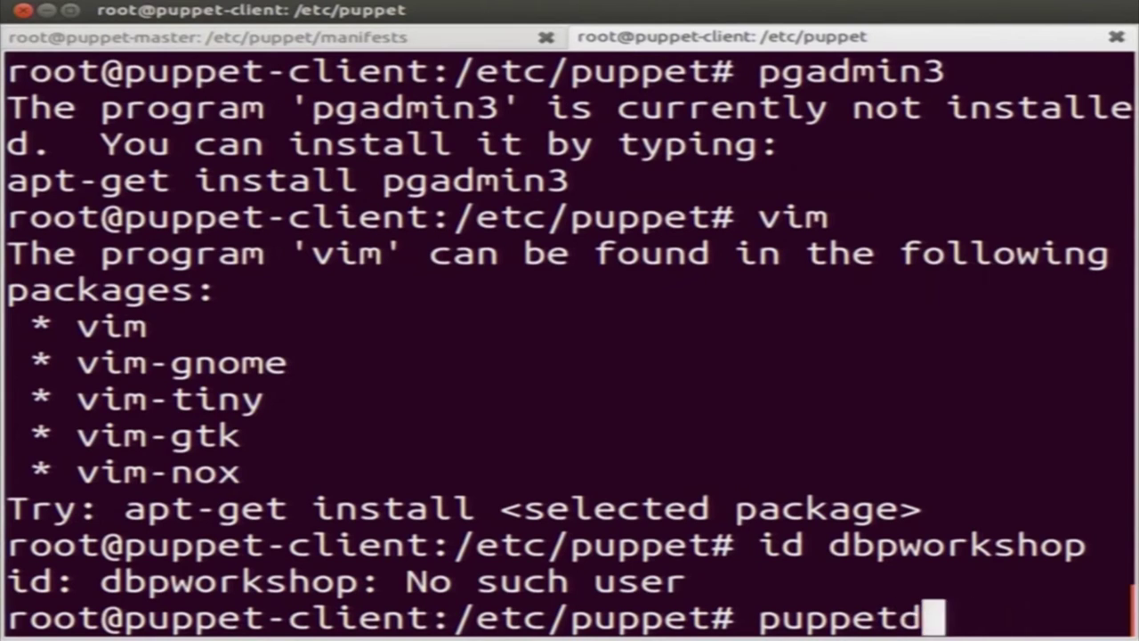
pyautogui.write(' --test')
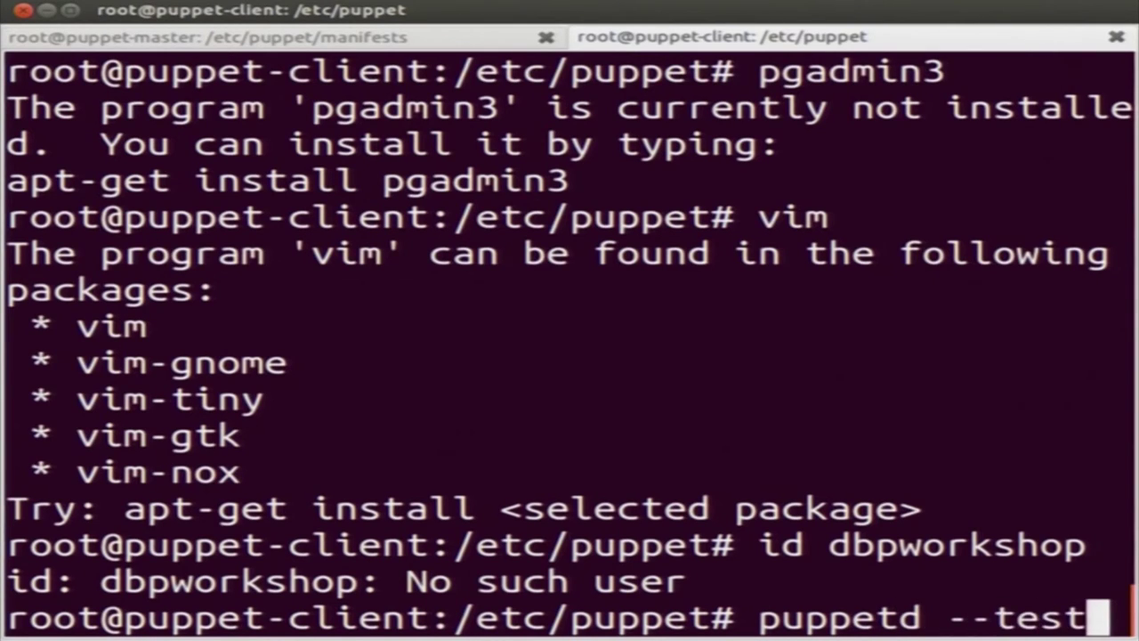
pyautogui.press('Return')
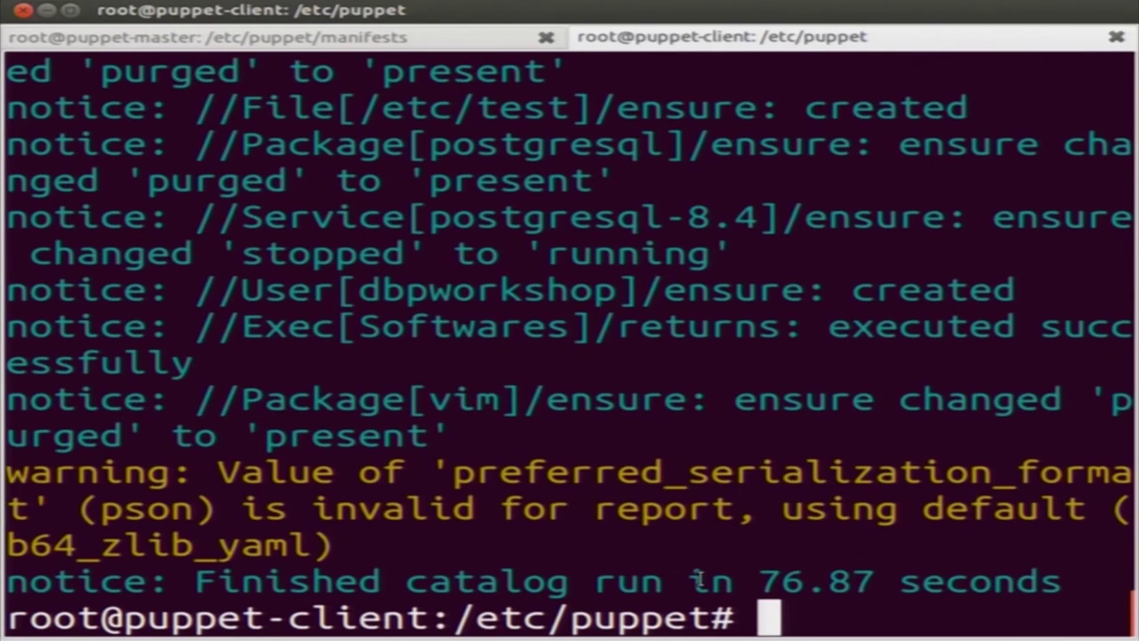
# Step: Verify with id dbpworkshop that the user now exists (uid 1001)
pyautogui.write('id')
pyautogui.press('Up')
pyautogui.press('Down')
pyautogui.write('dbpworkshop')
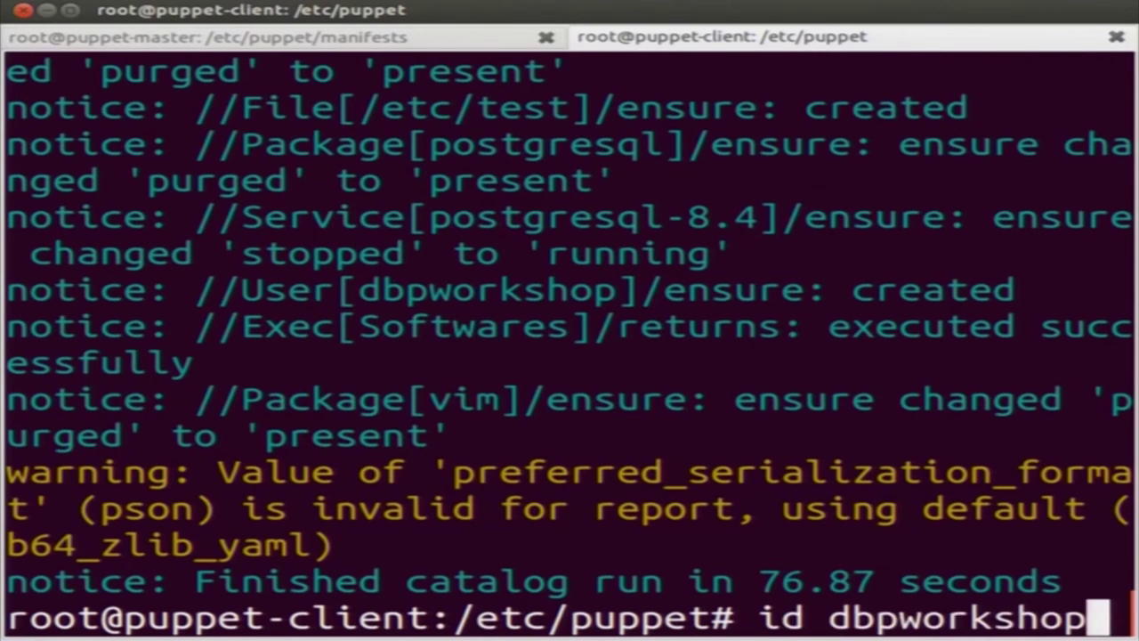
pyautogui.press('Return')
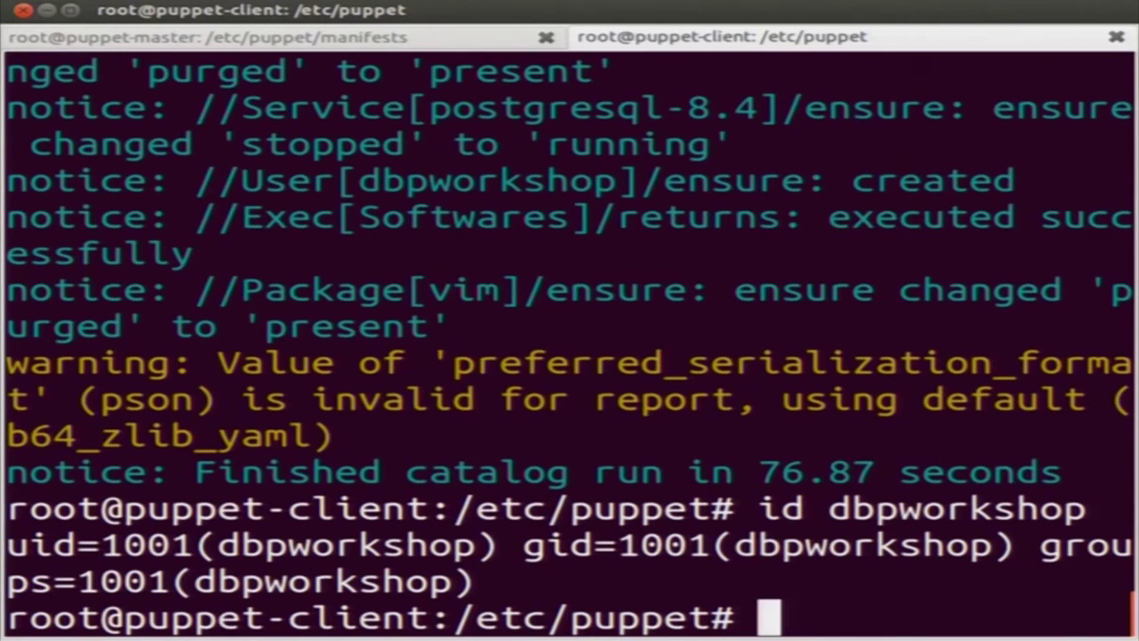
# Step: Log in as dbpworkshop, confirm software.tar.gz is in its home, log out, and enter vim test
pyautogui.write('ssu')
pyautogui.press('BackSpace')
pyautogui.press('BackSpace')
pyautogui.press('BackSpace')
pyautogui.write('u - dbpworkshop')
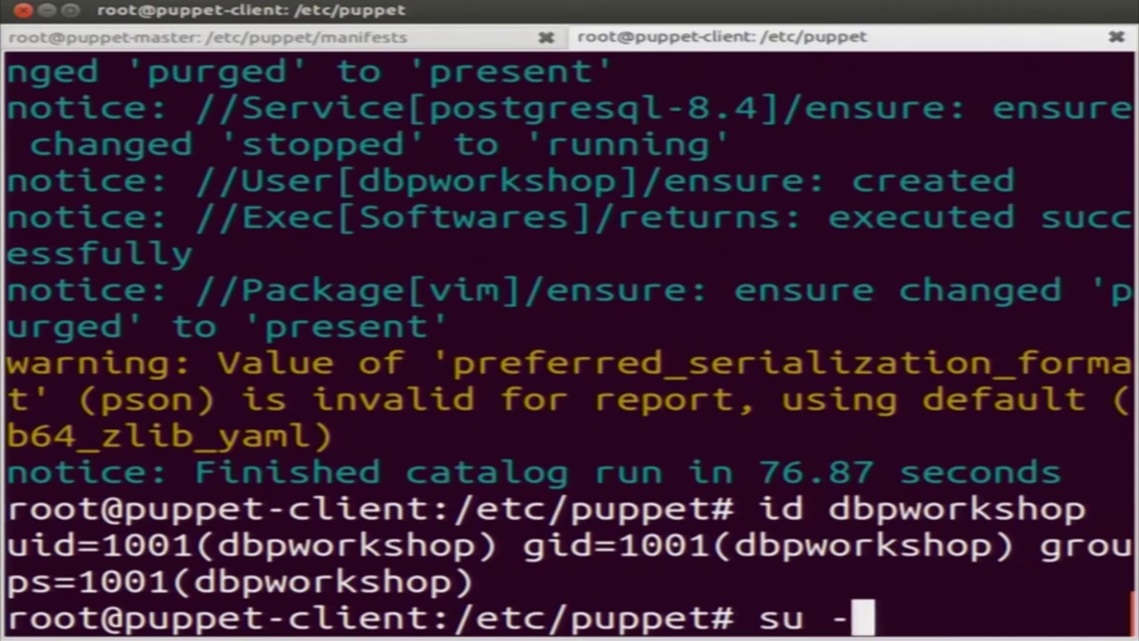
pyautogui.press('Return')
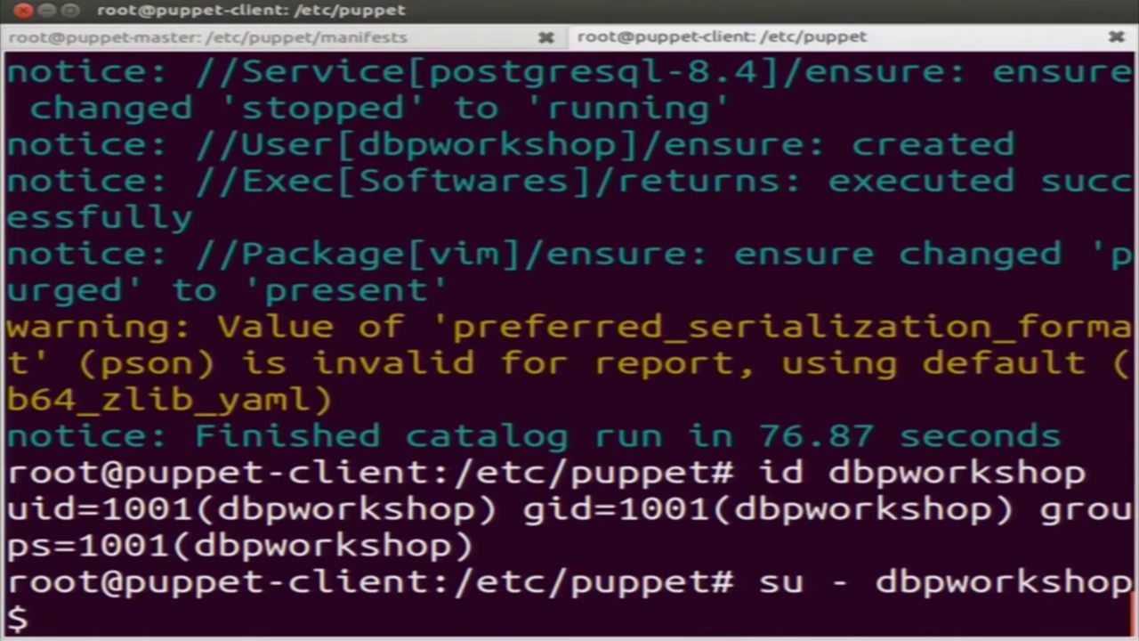
pyautogui.write('ls')
pyautogui.press('Return')
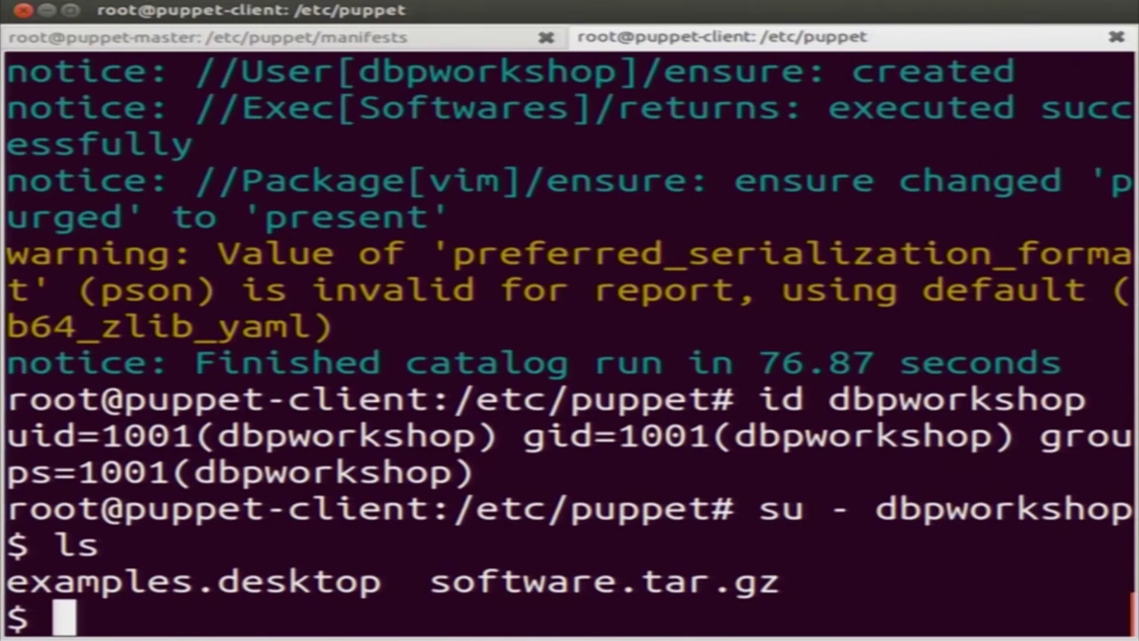
pyautogui.hotkey('ctrl', 'd')
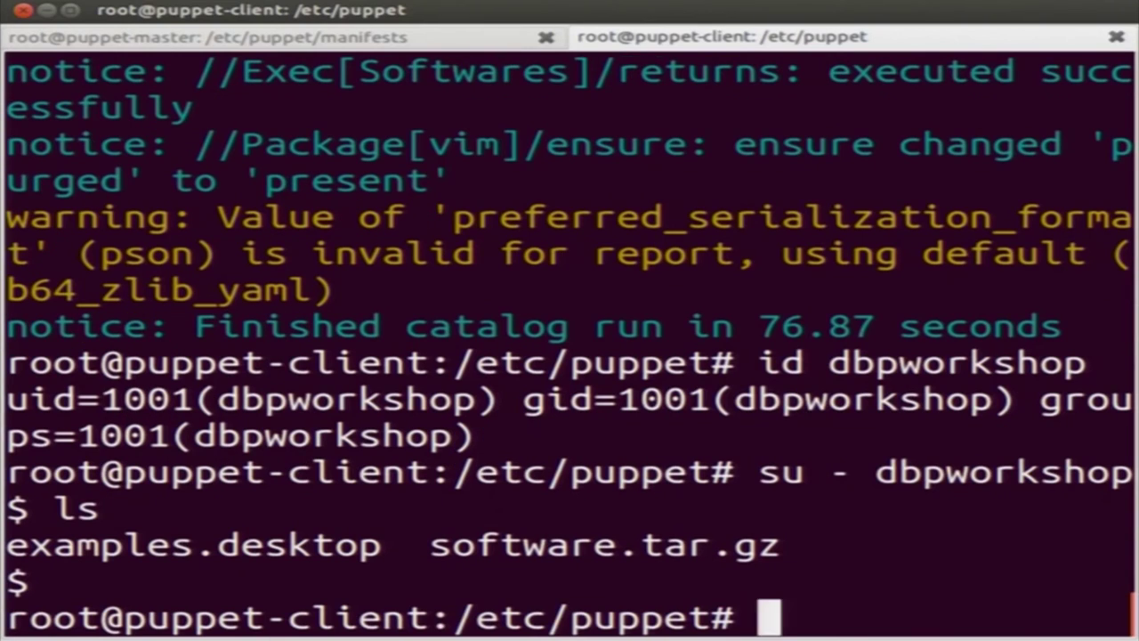
pyautogui.write('vim test')
pyautogui.press('Return')
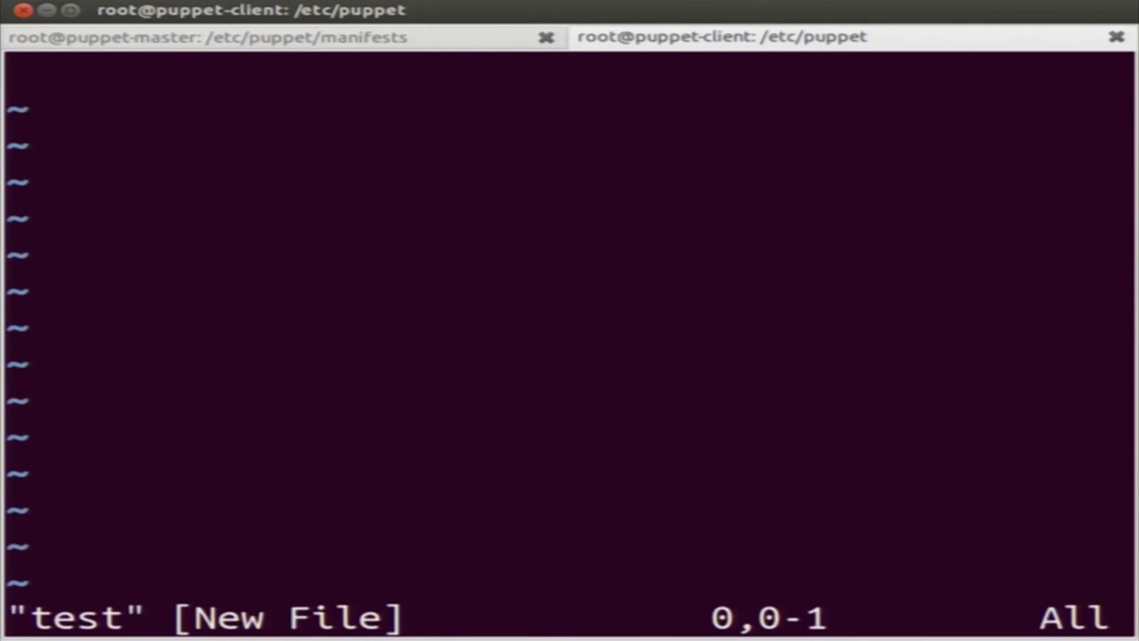
pyautogui.press('i')
pyautogui.press('Escape')
pyautogui.write(':q!')
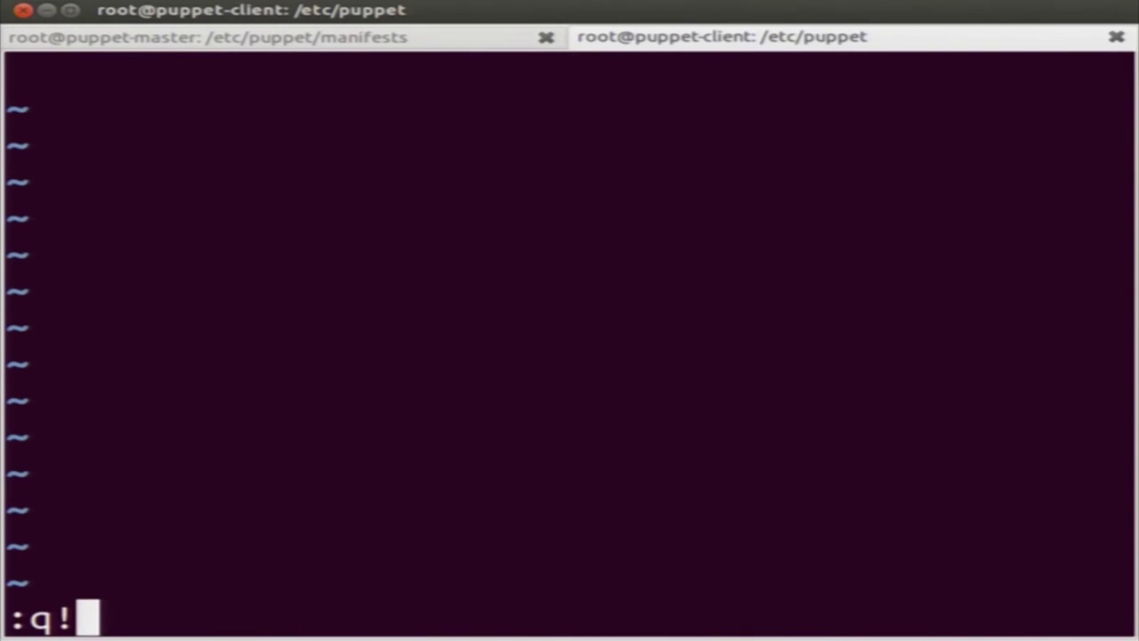
pyautogui.press('Return')
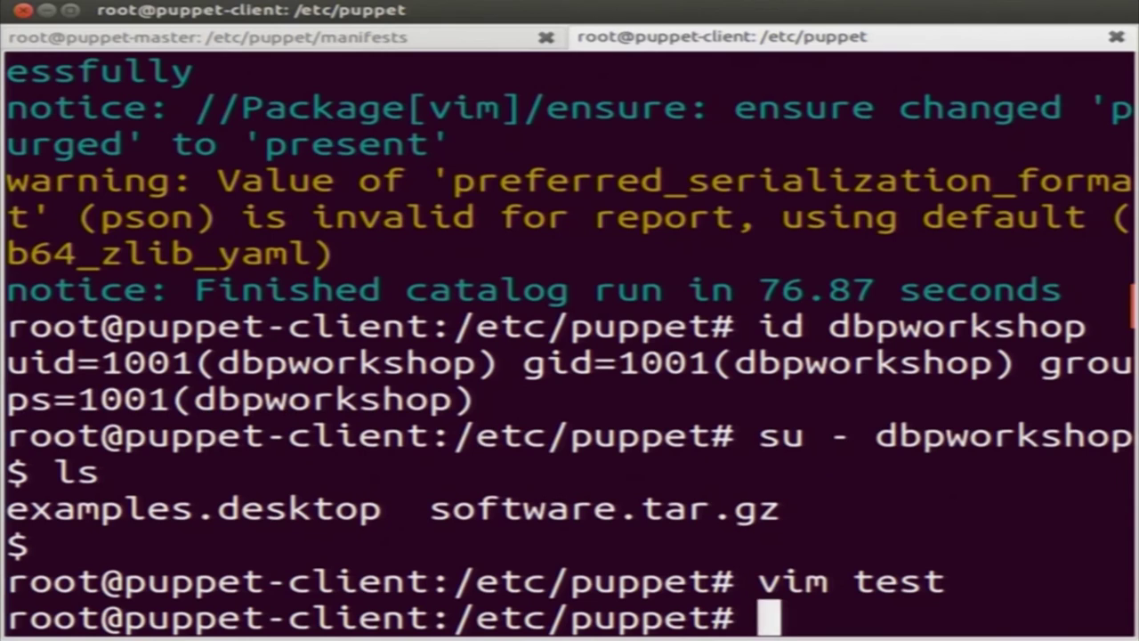